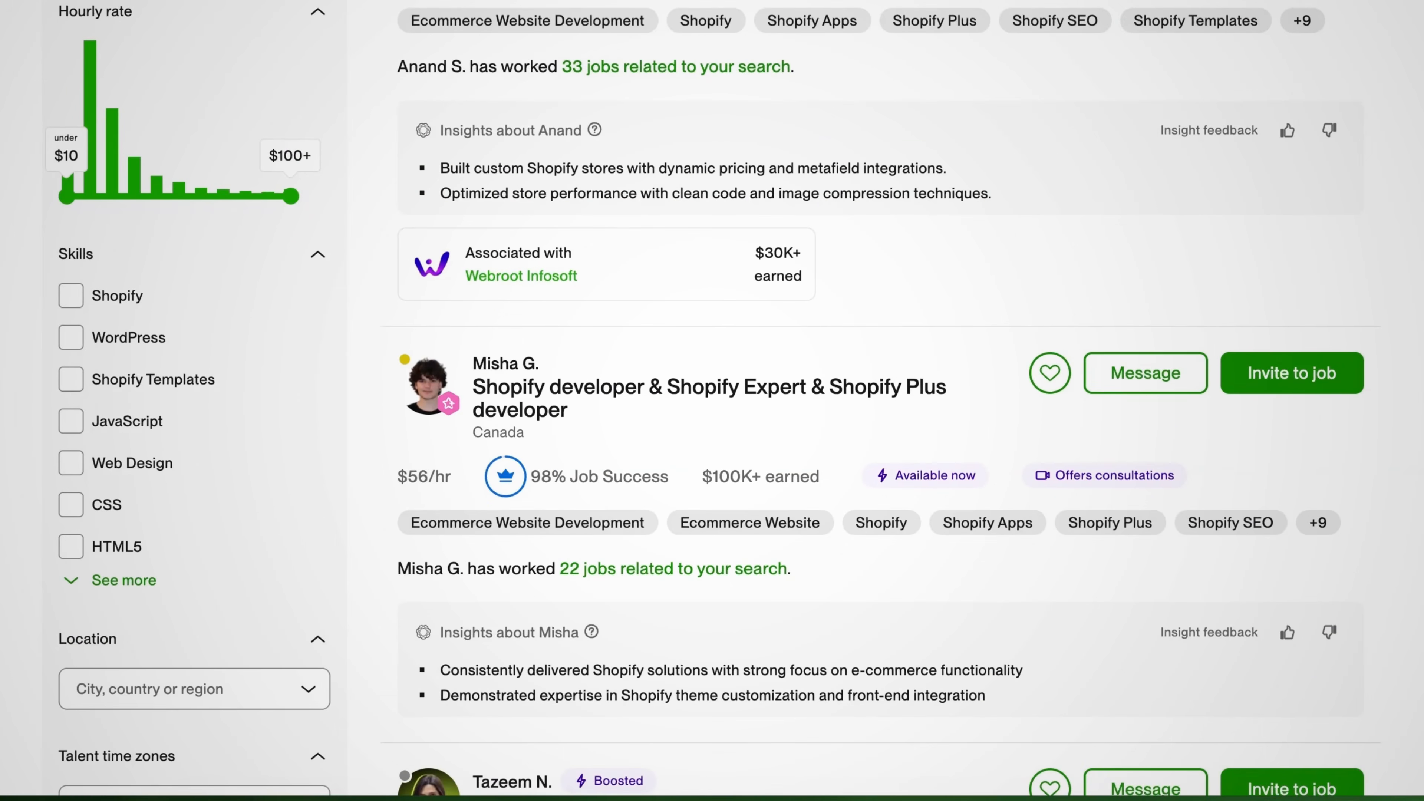
scroll(712, 401, down, 4)
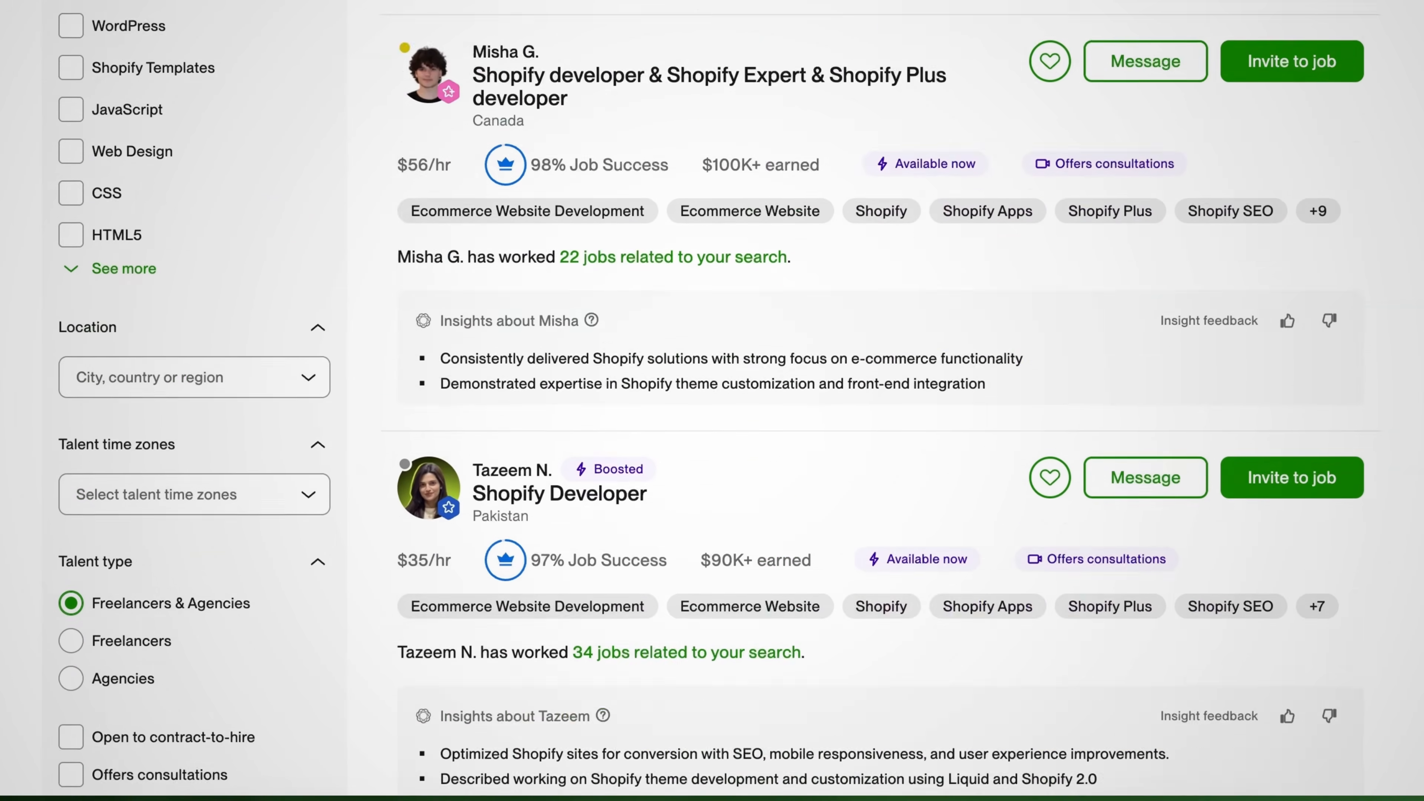
scroll(712, 400, down, 3)
scroll(712, 400, down, 2)
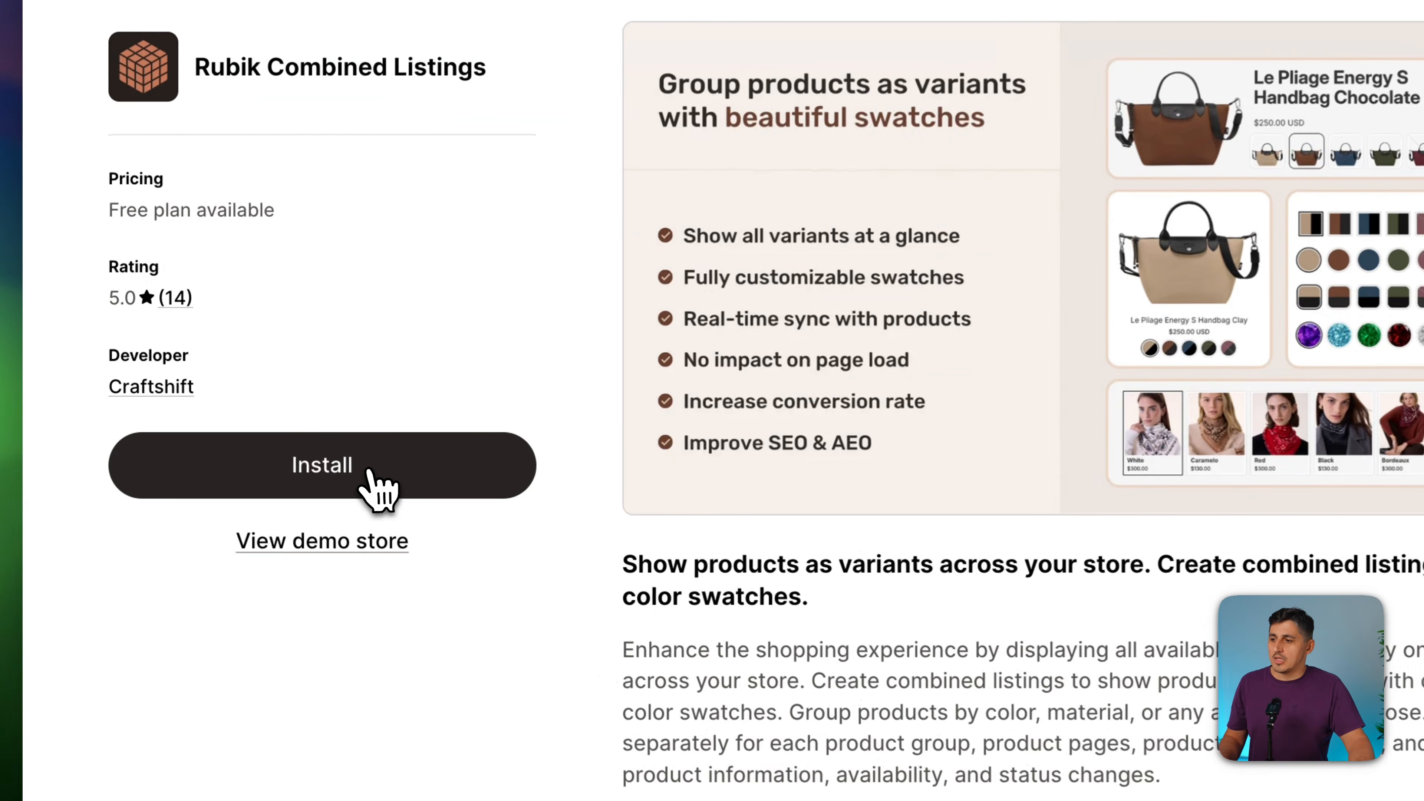
Install Rubik Combined Listings and activate its app embed on the Balance main theme, saving the theme
click(426, 418)
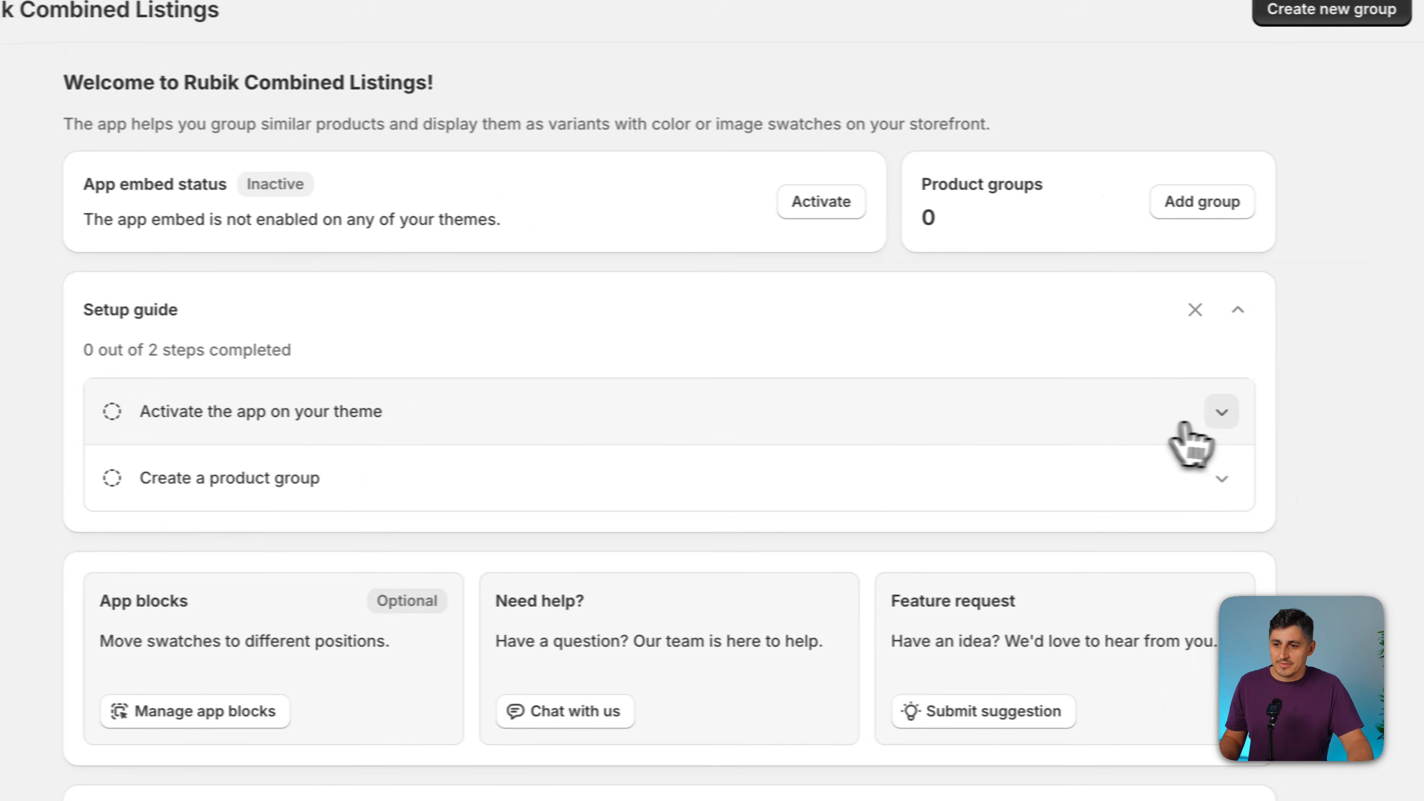
click(1217, 418)
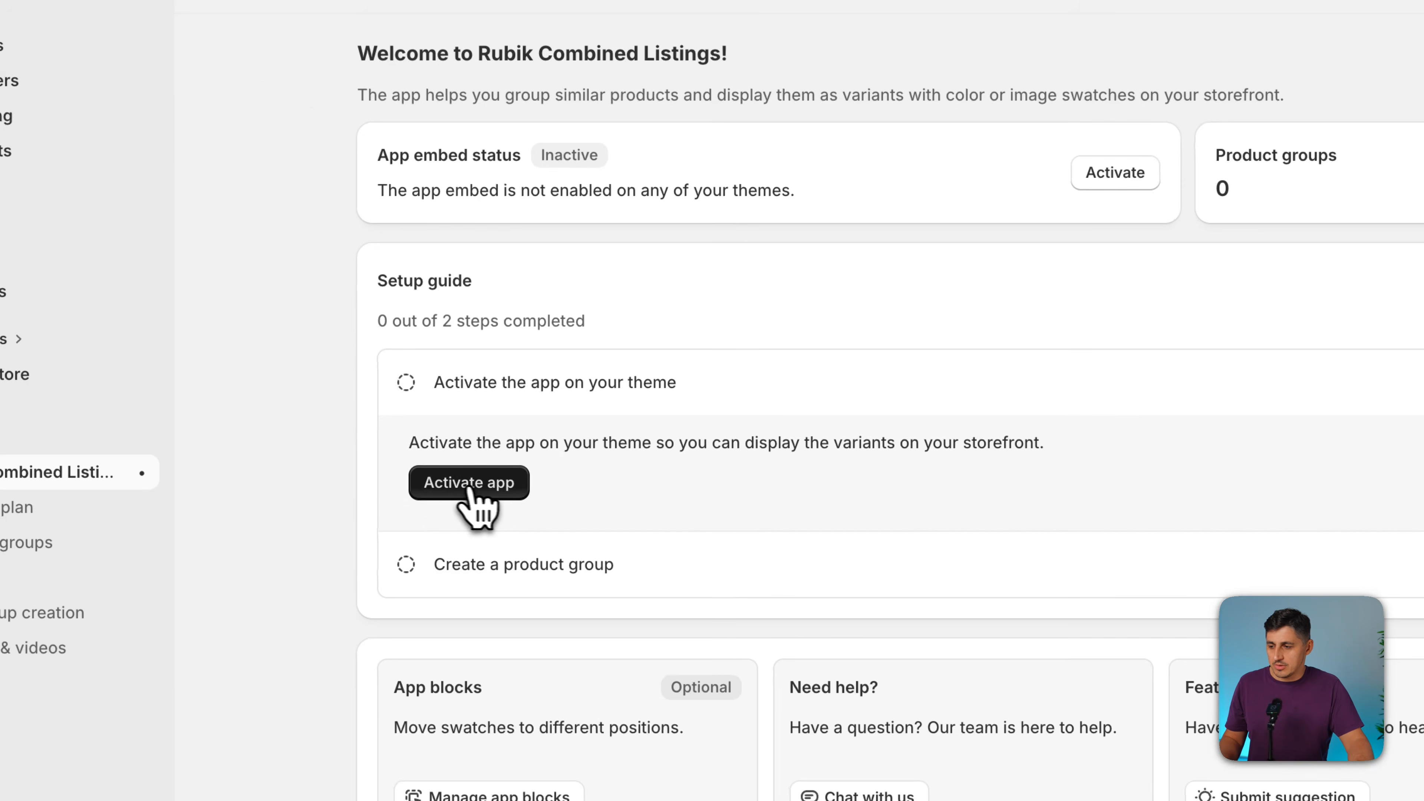
click(468, 484)
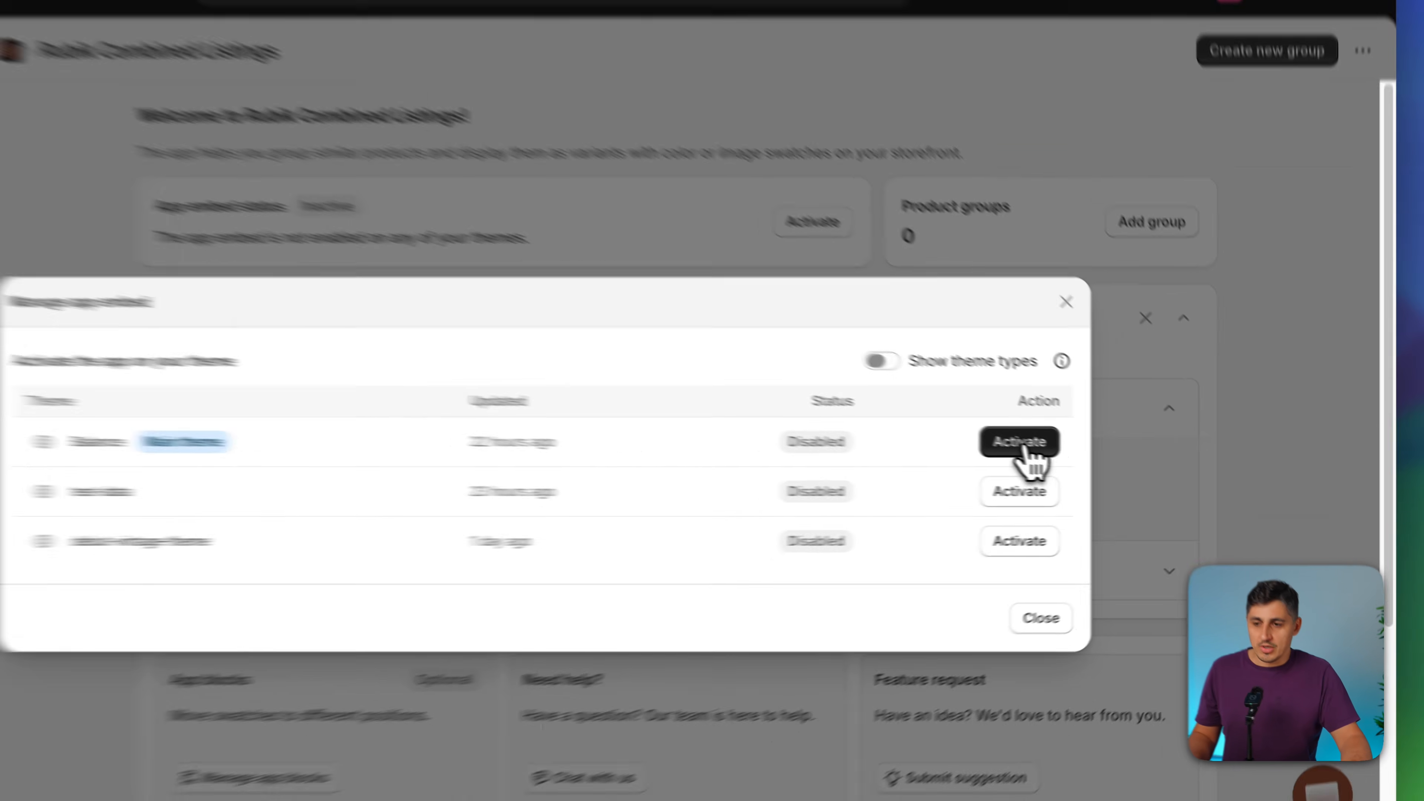
click(1091, 460)
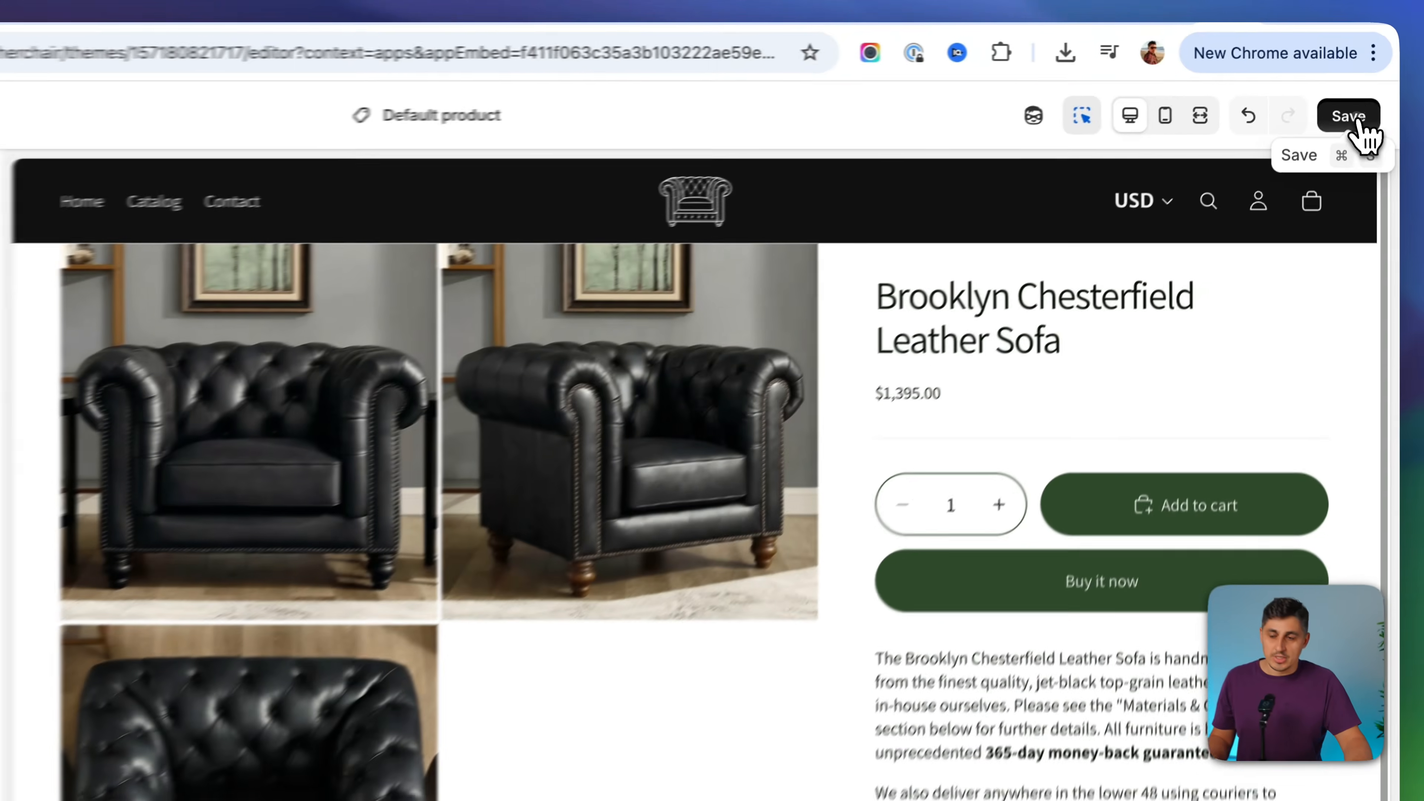
click(1354, 93)
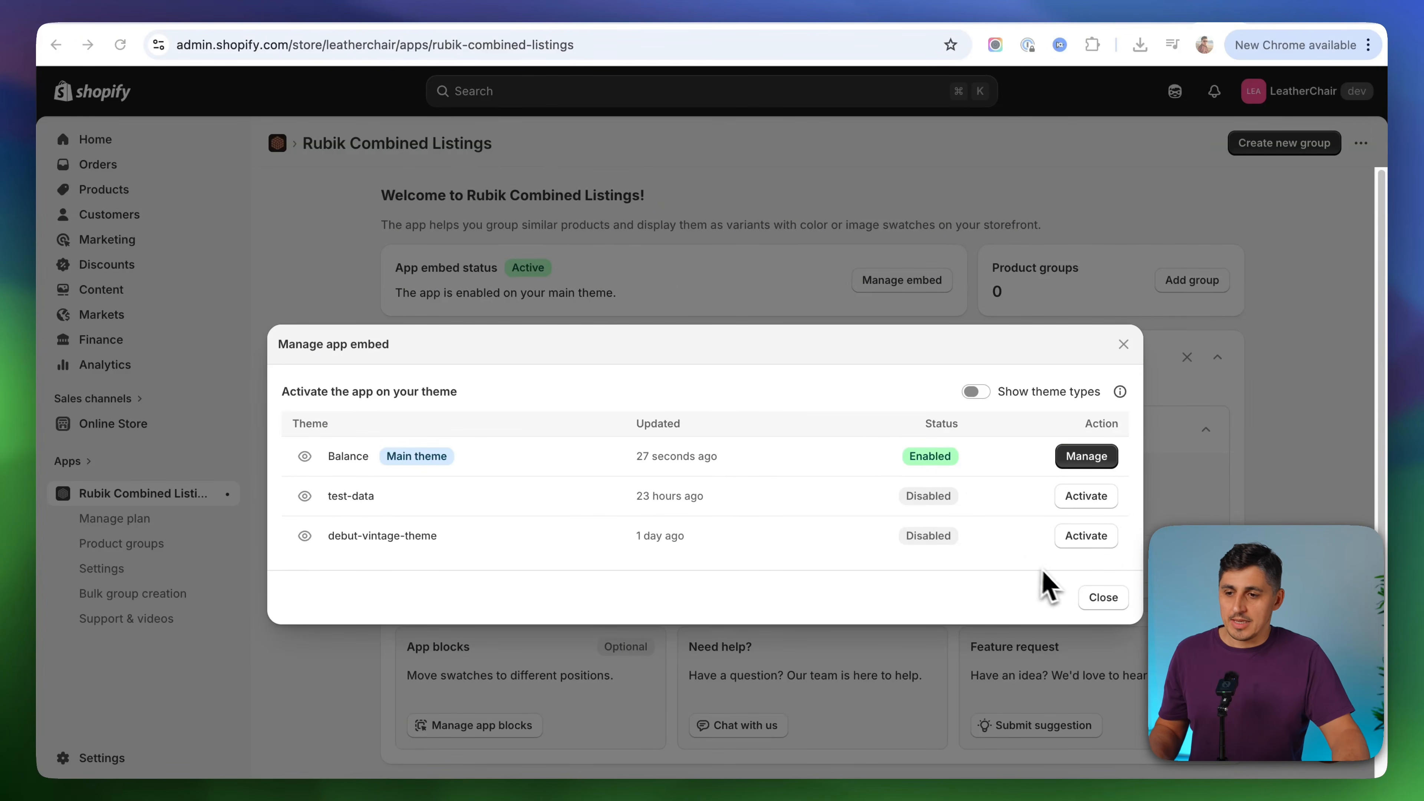
click(1113, 605)
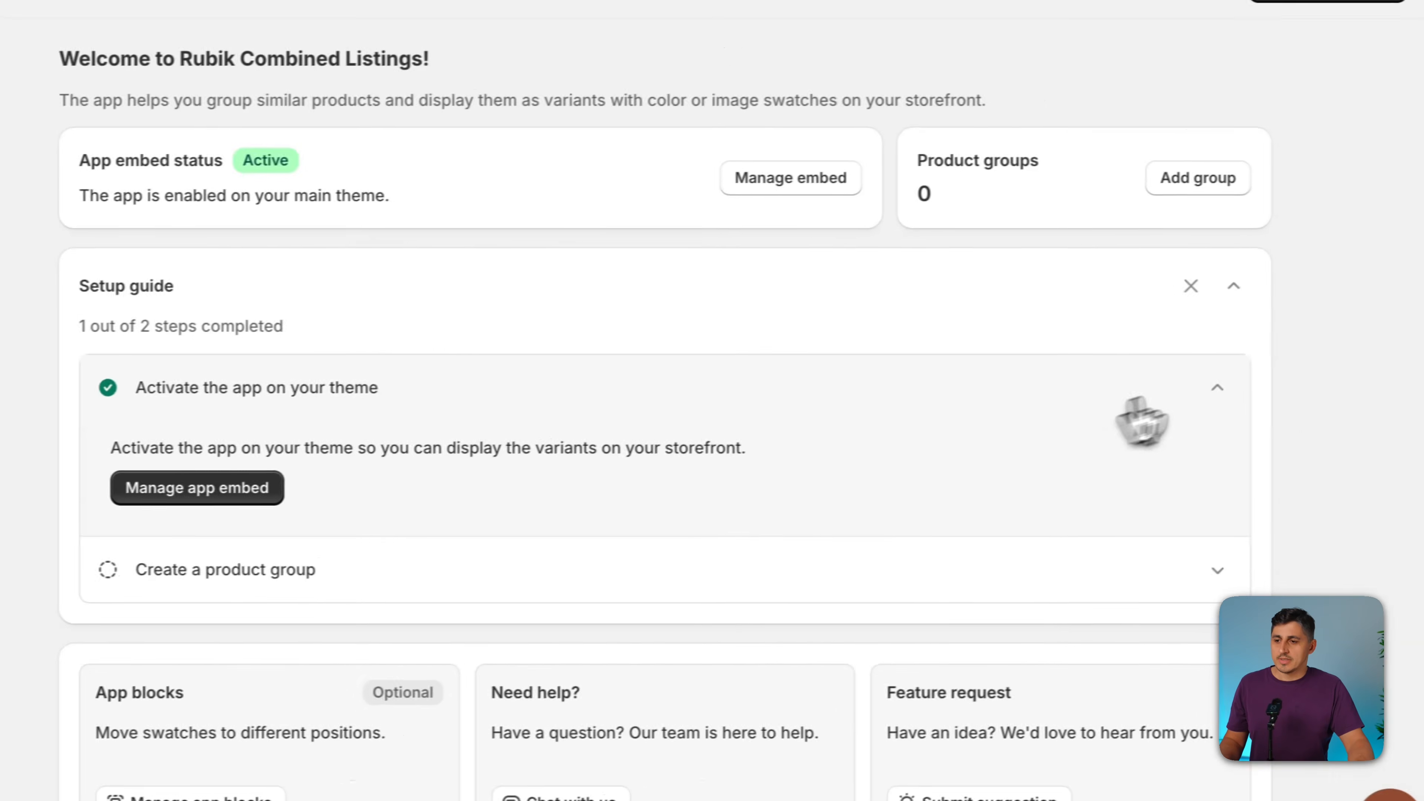
Start a new product group from the setup guide and give it the internal name "Leather chair"
click(1206, 430)
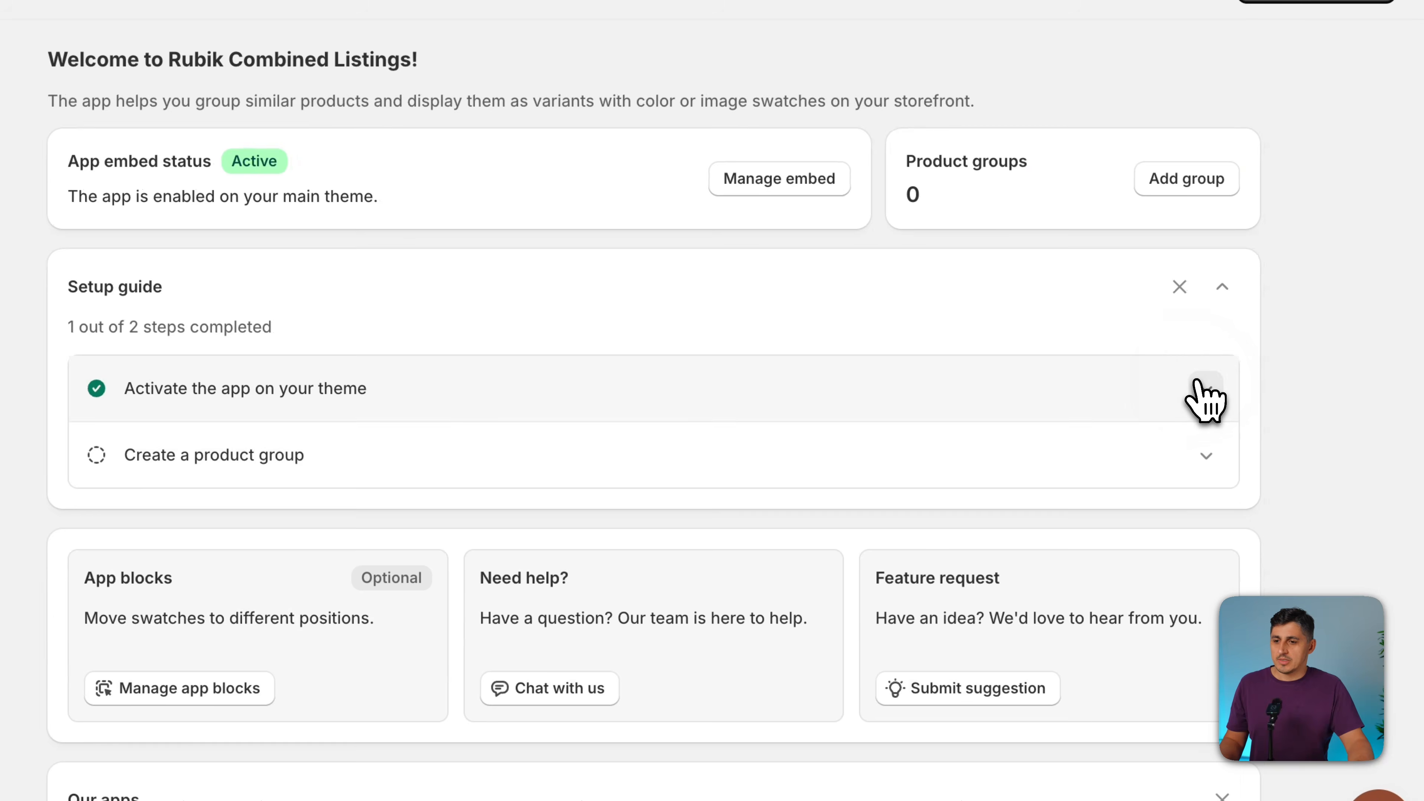
click(732, 469)
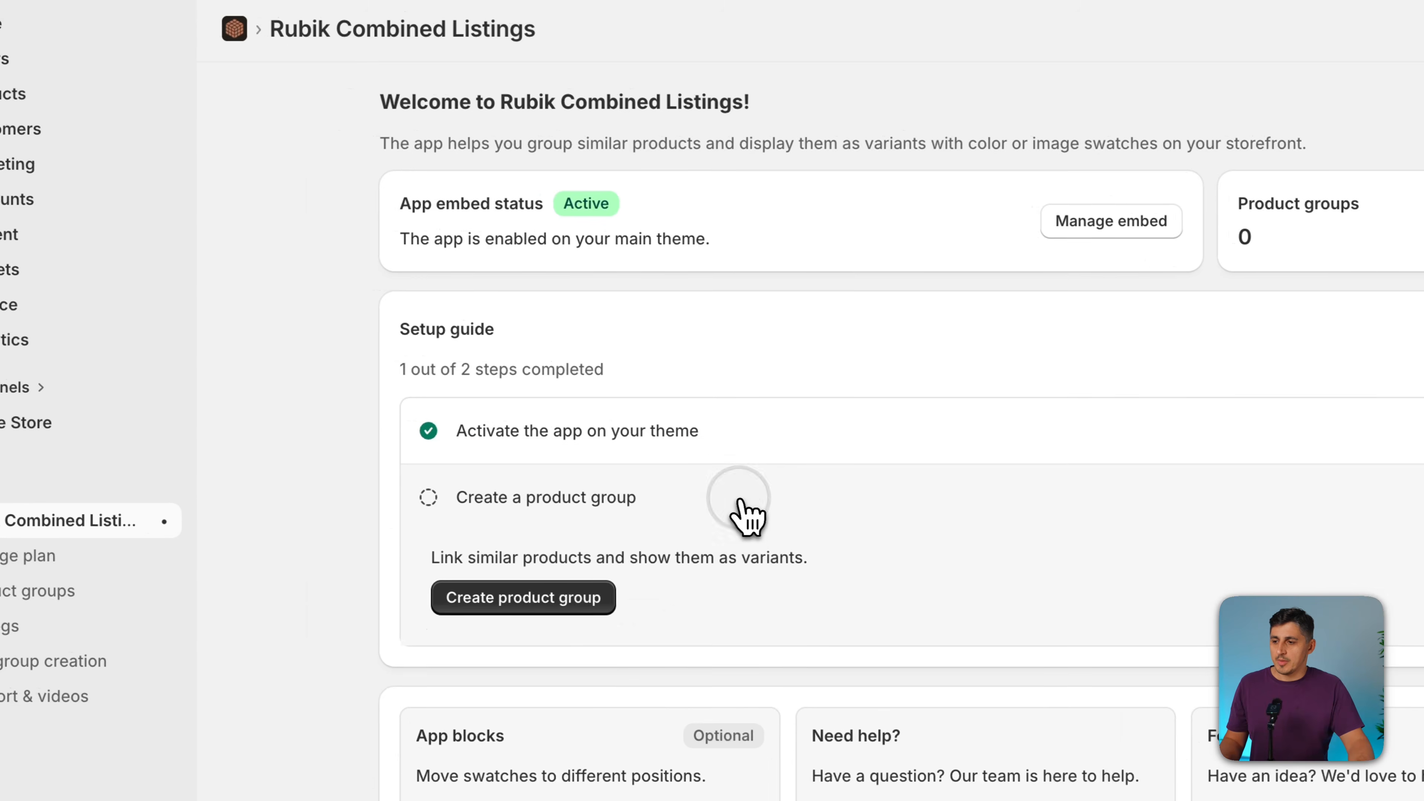
click(536, 606)
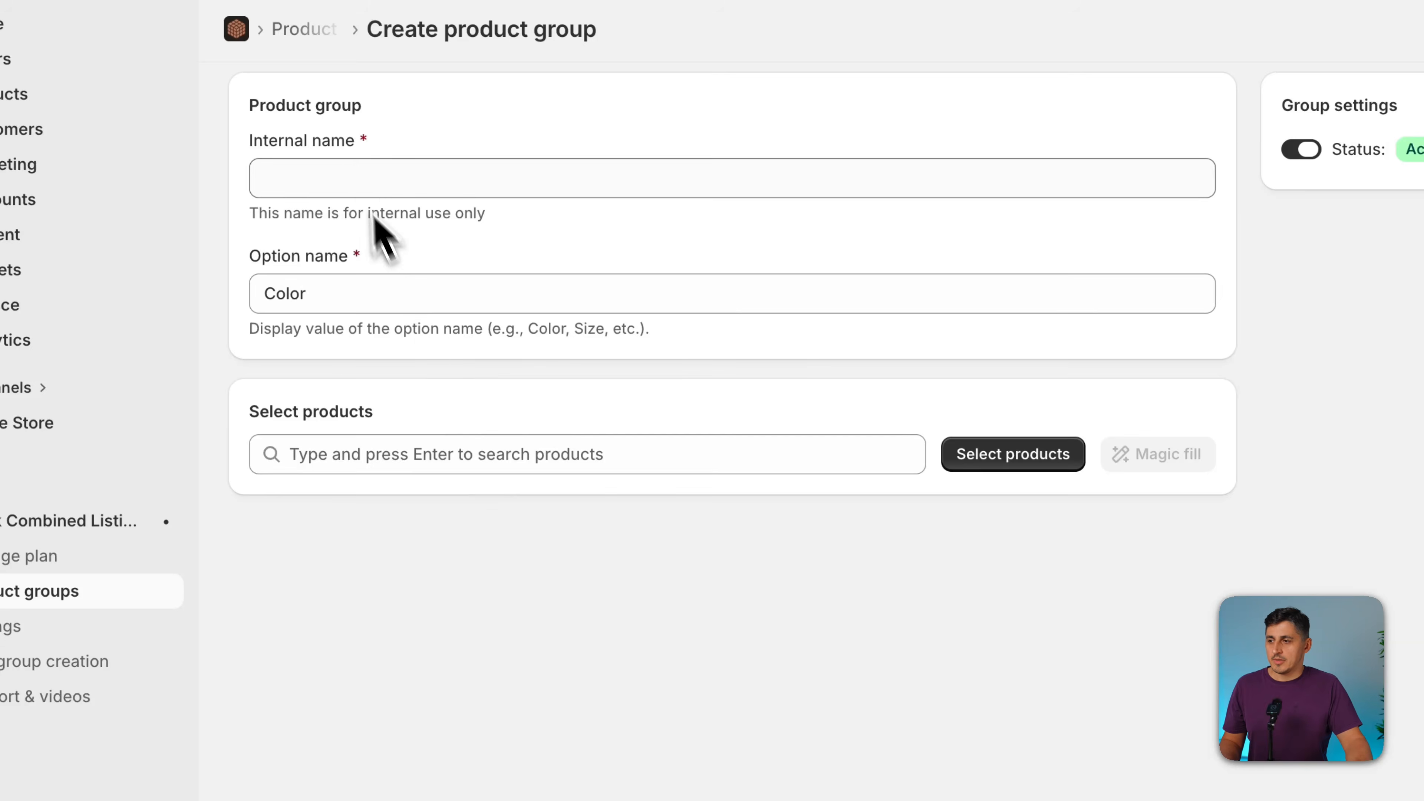
click(352, 176)
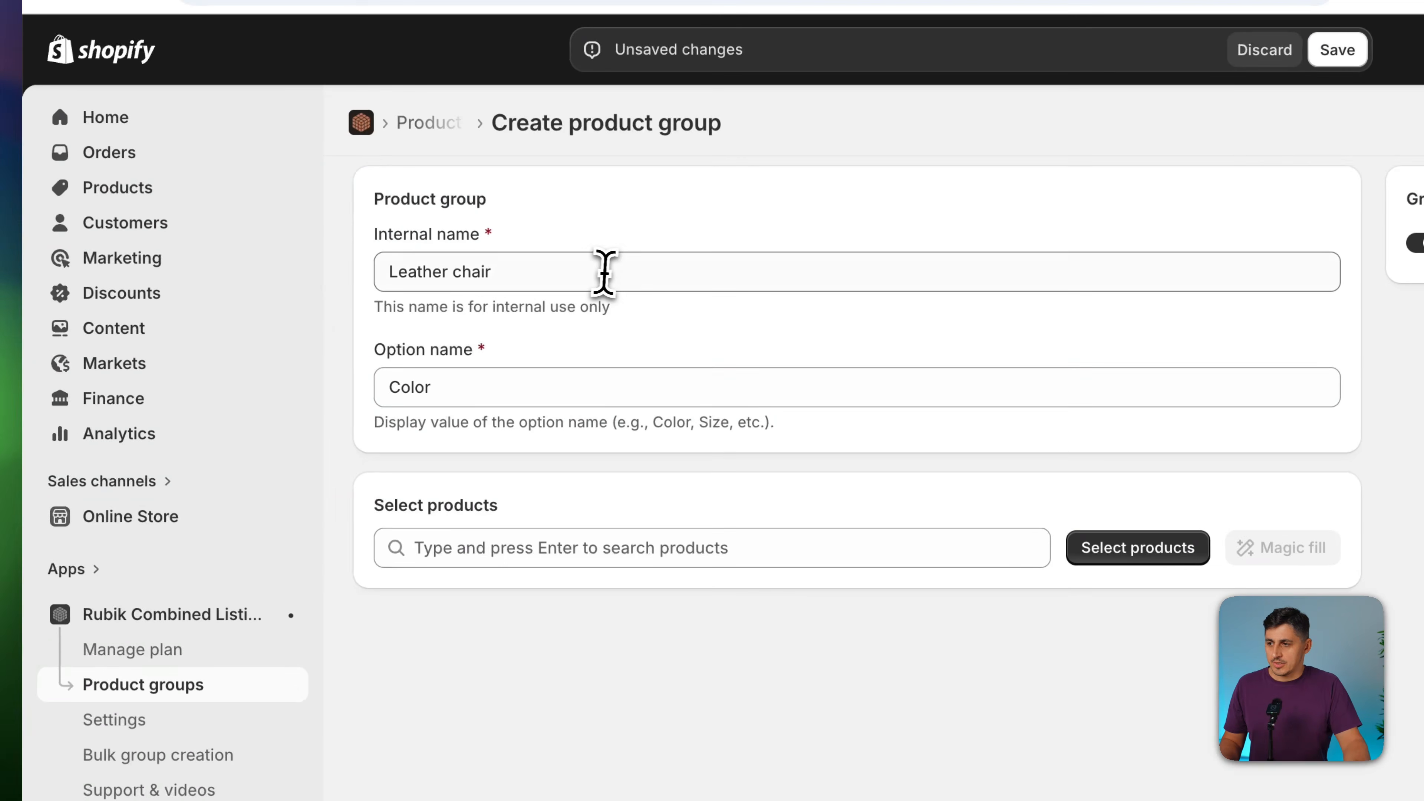
drag(522, 276, 377, 287)
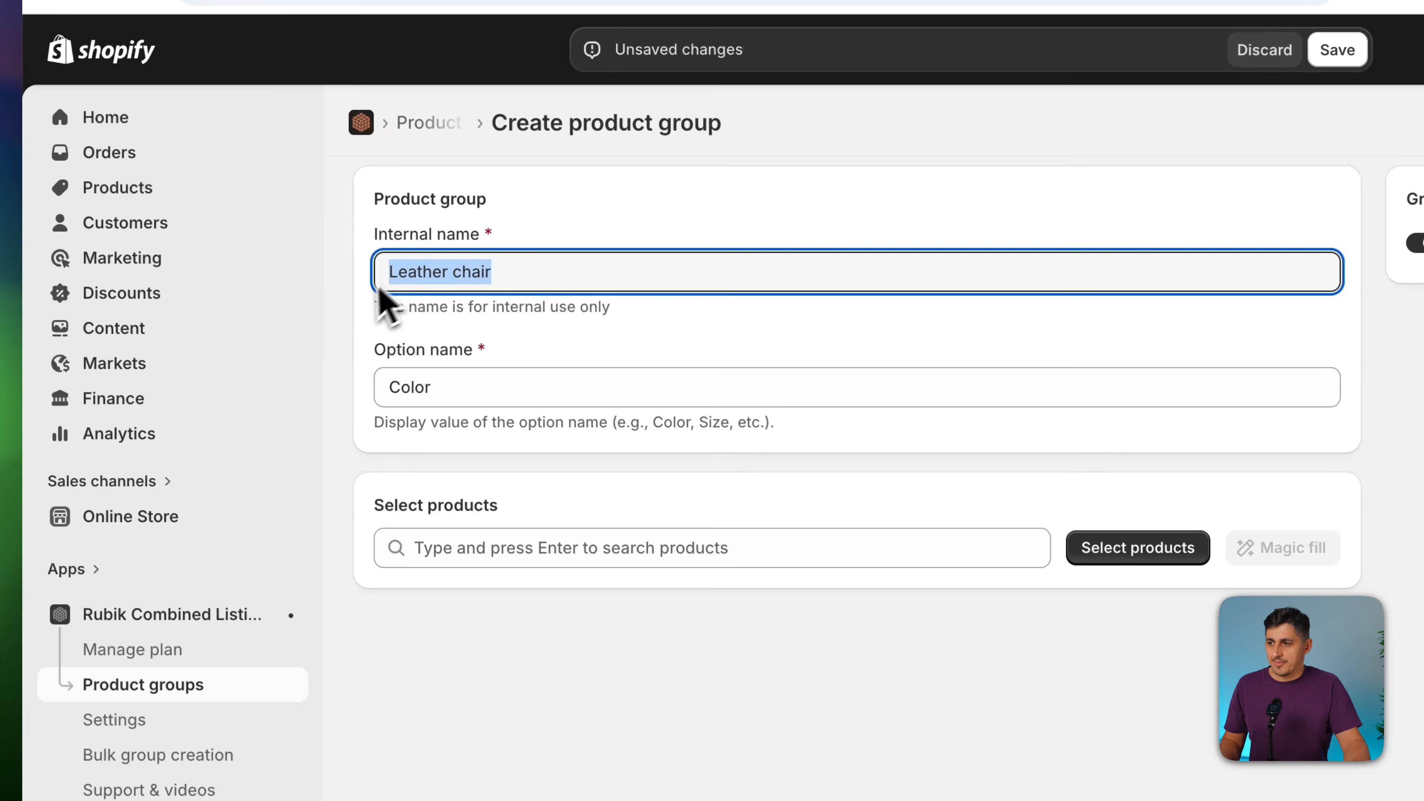
click(335, 312)
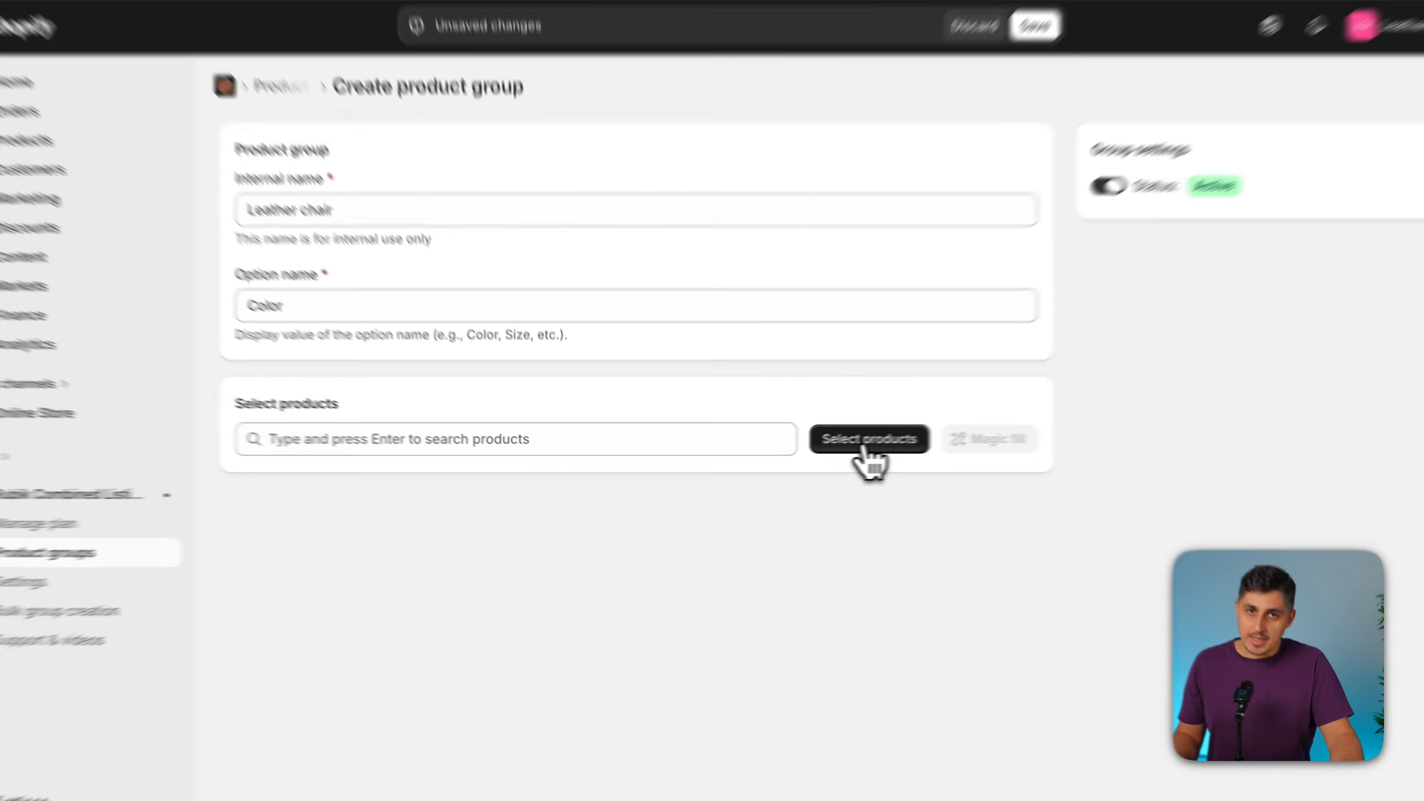
Add the Brooklyn, Cheyenne, Oxford Red, Remington and Union Jack Chesterfield sofas to the group, filtering the product list with "ch"
click(824, 448)
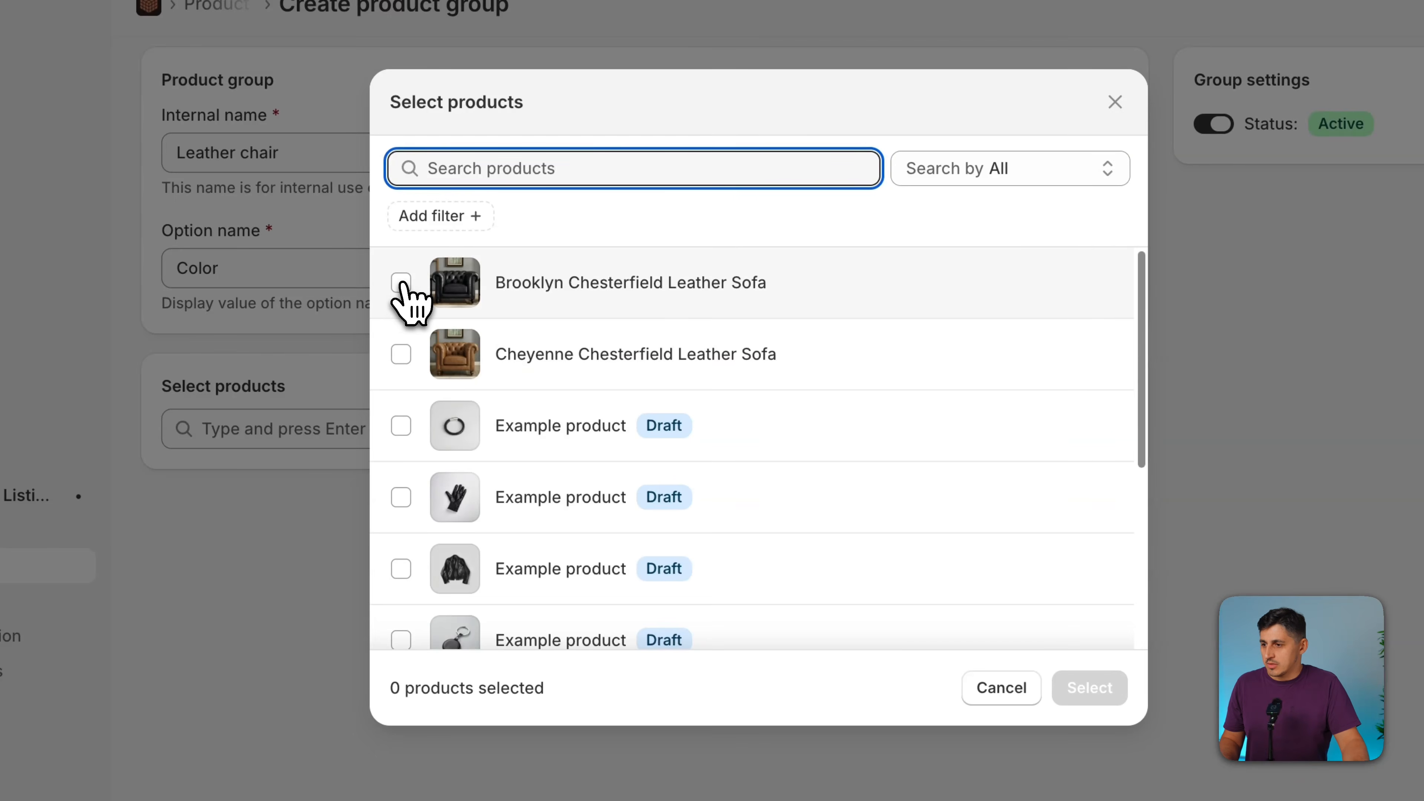
click(401, 283)
scroll(413, 382, down, 5)
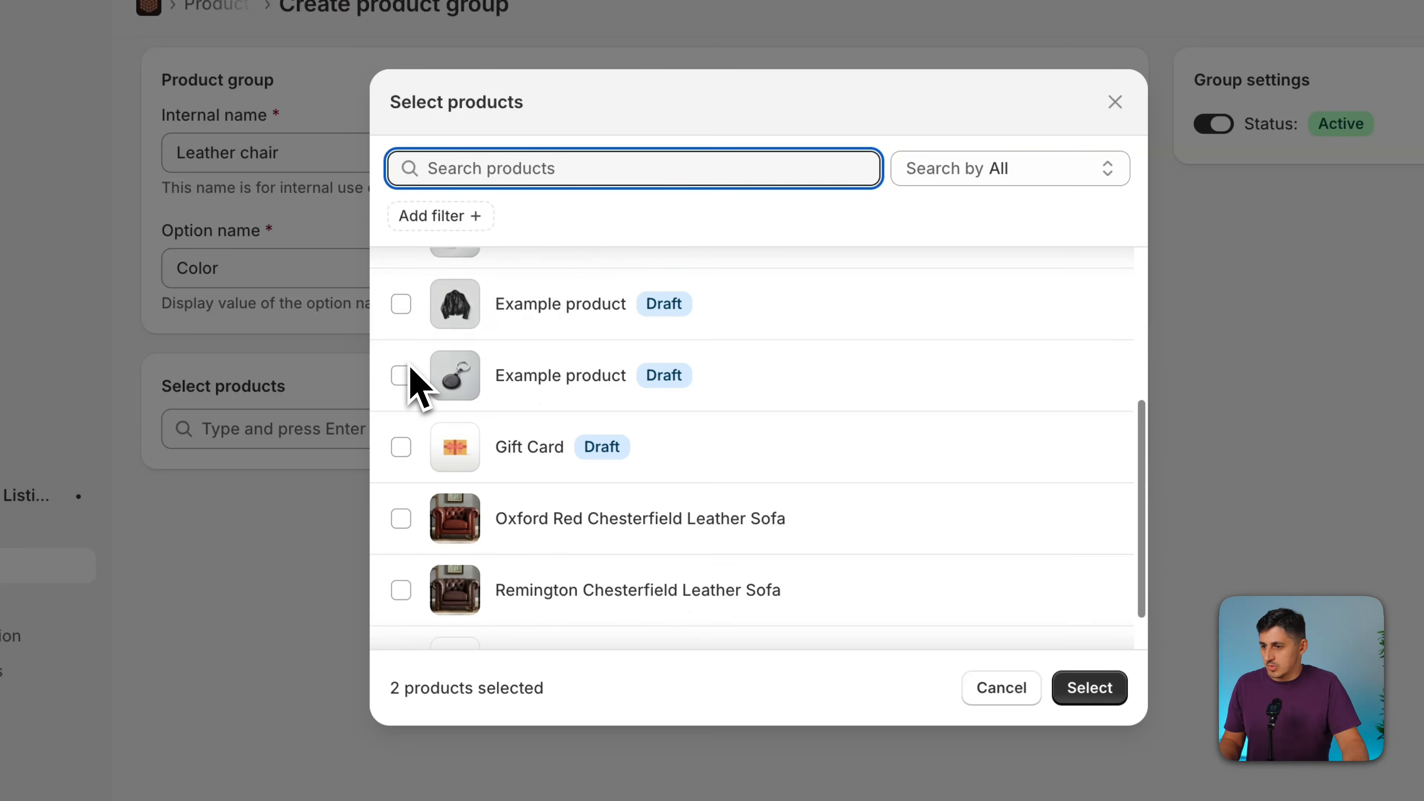
scroll(413, 382, up, 5)
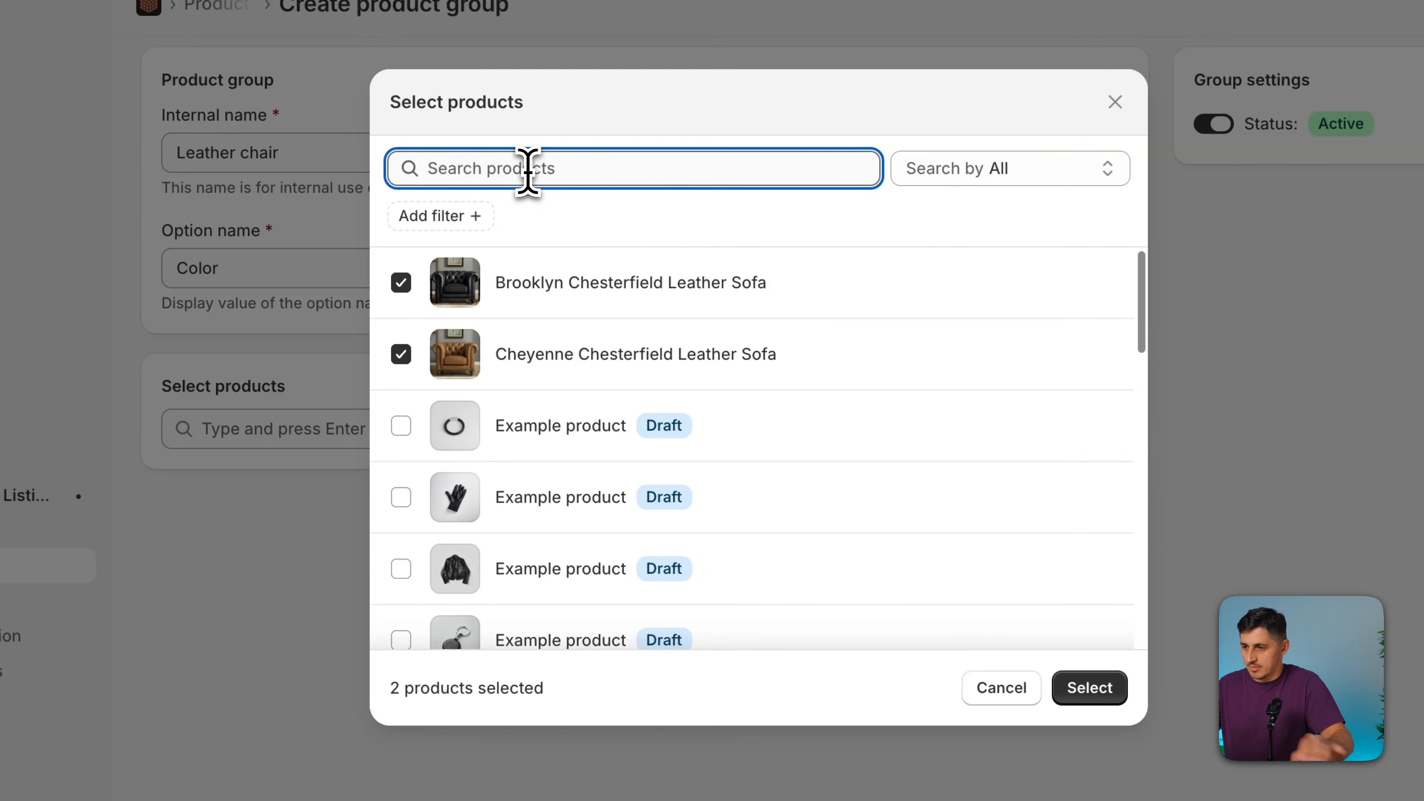
text(ch)
click(401, 427)
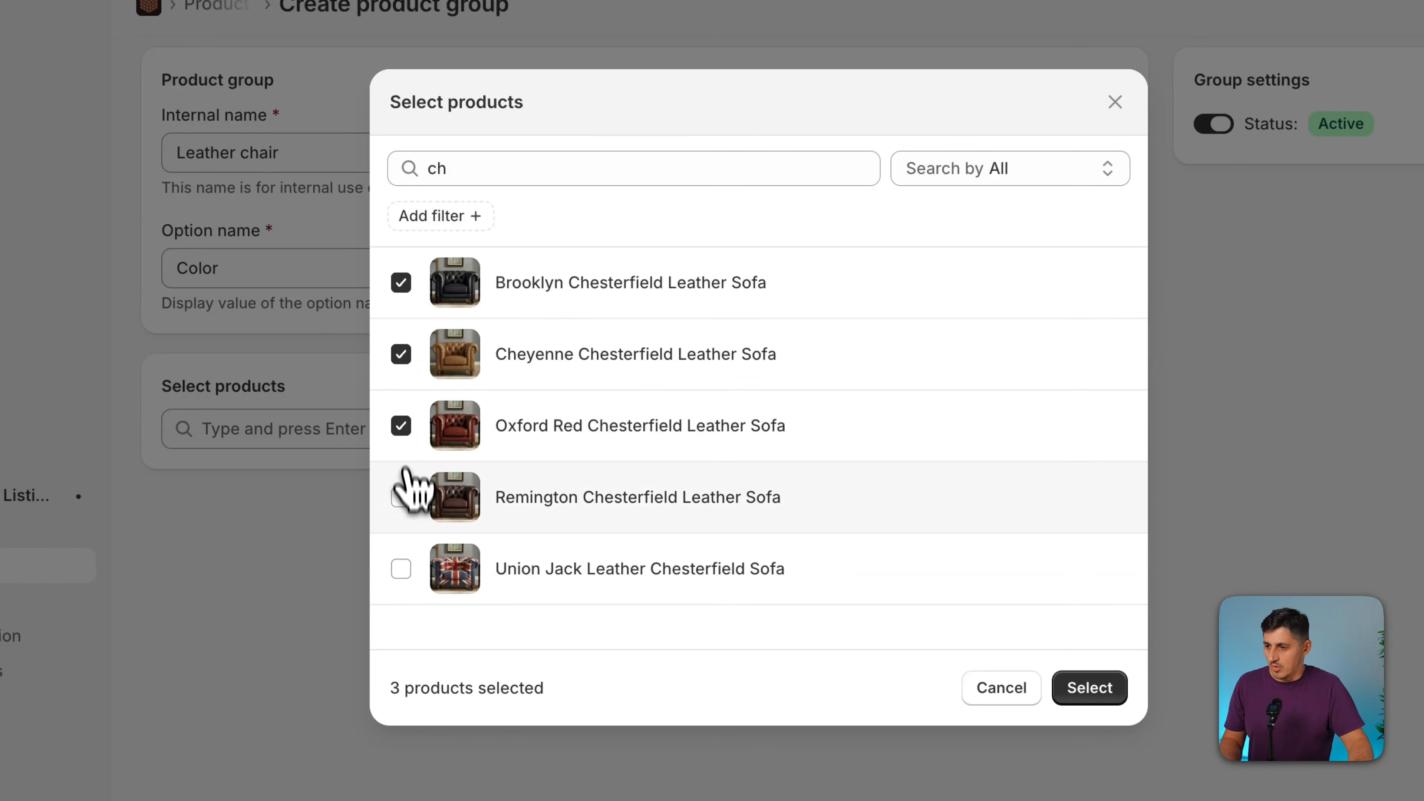
click(401, 569)
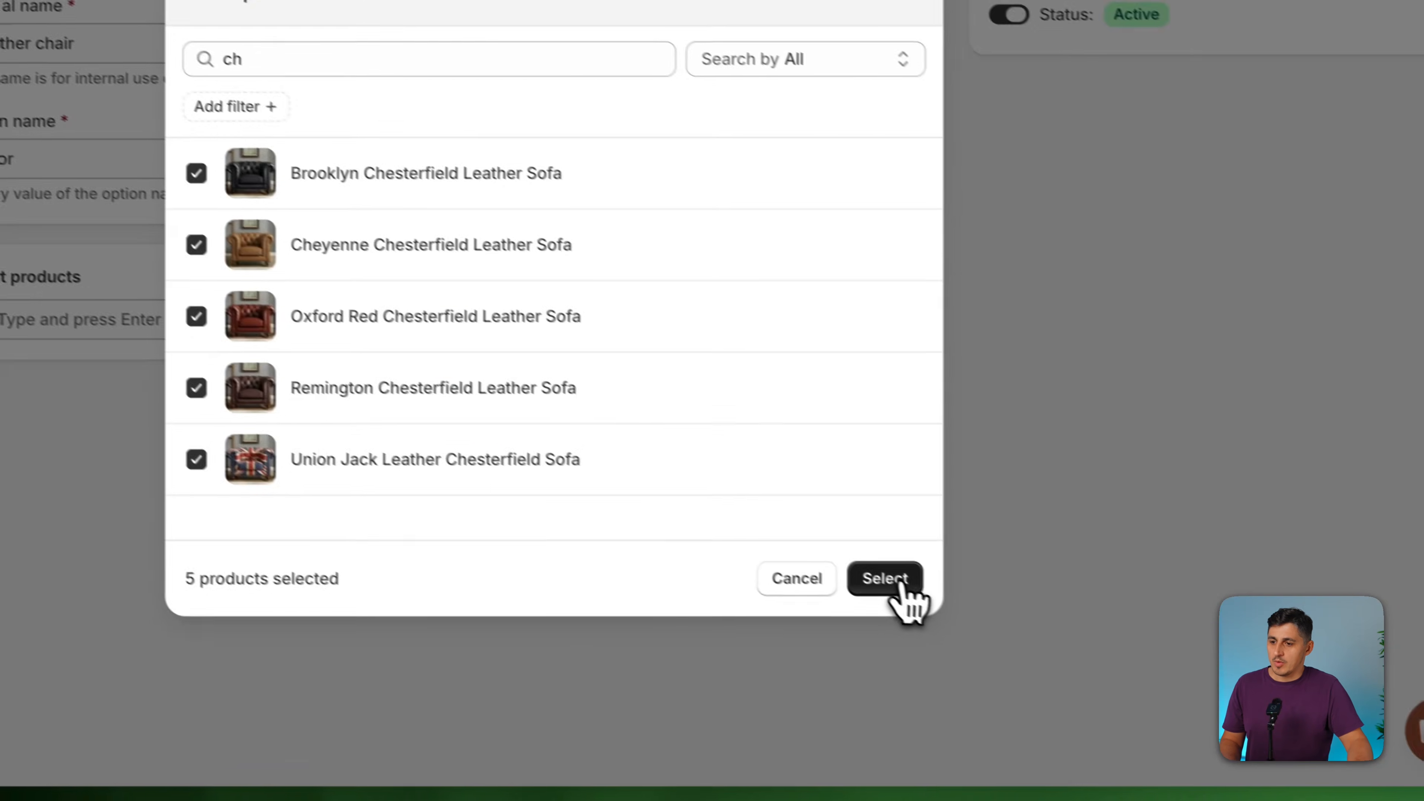
click(1090, 688)
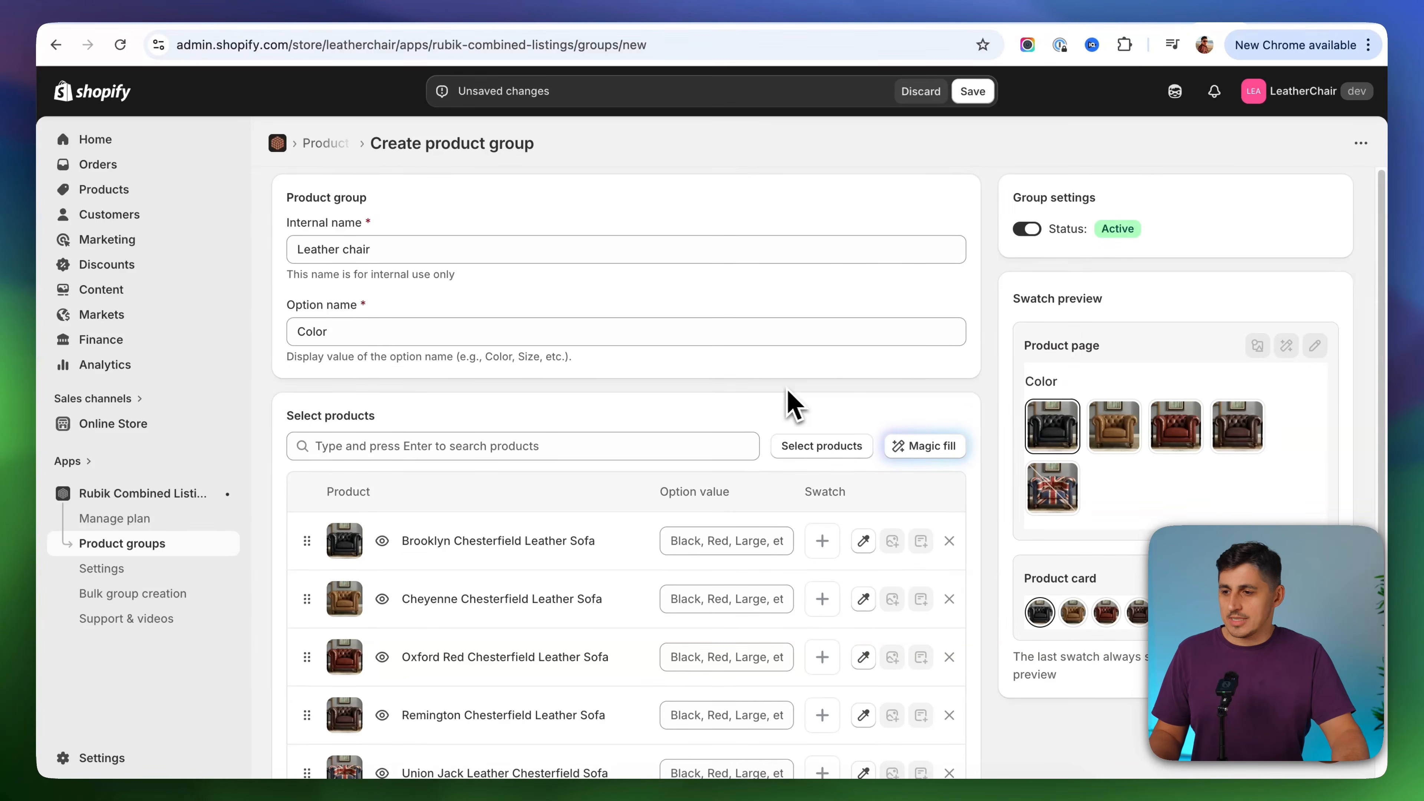
Fill the option values and swatches with Magic fill, and save Oxford Red's primary swatch color as #722b1d sampled from its seat cushion
scroll(728, 585, down, 3)
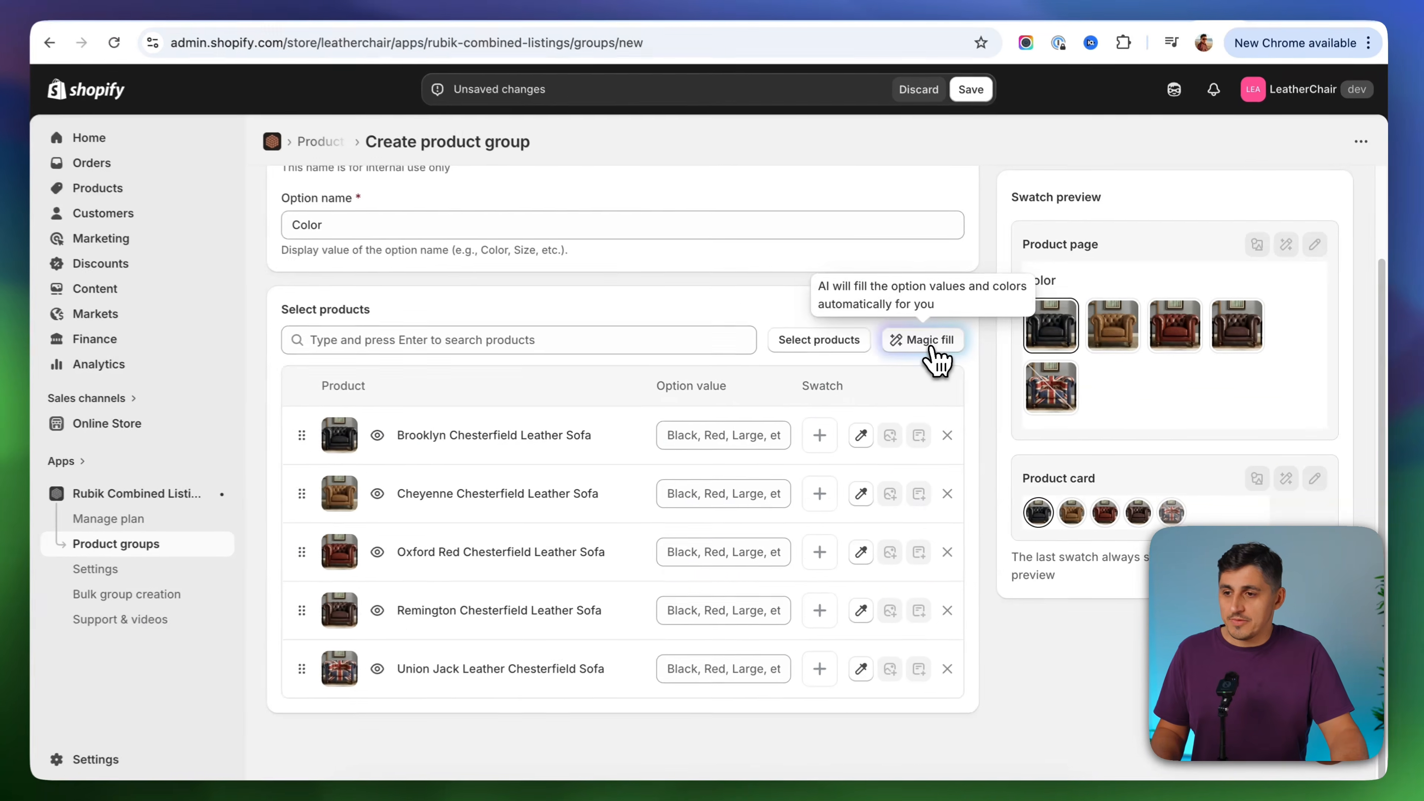
click(759, 298)
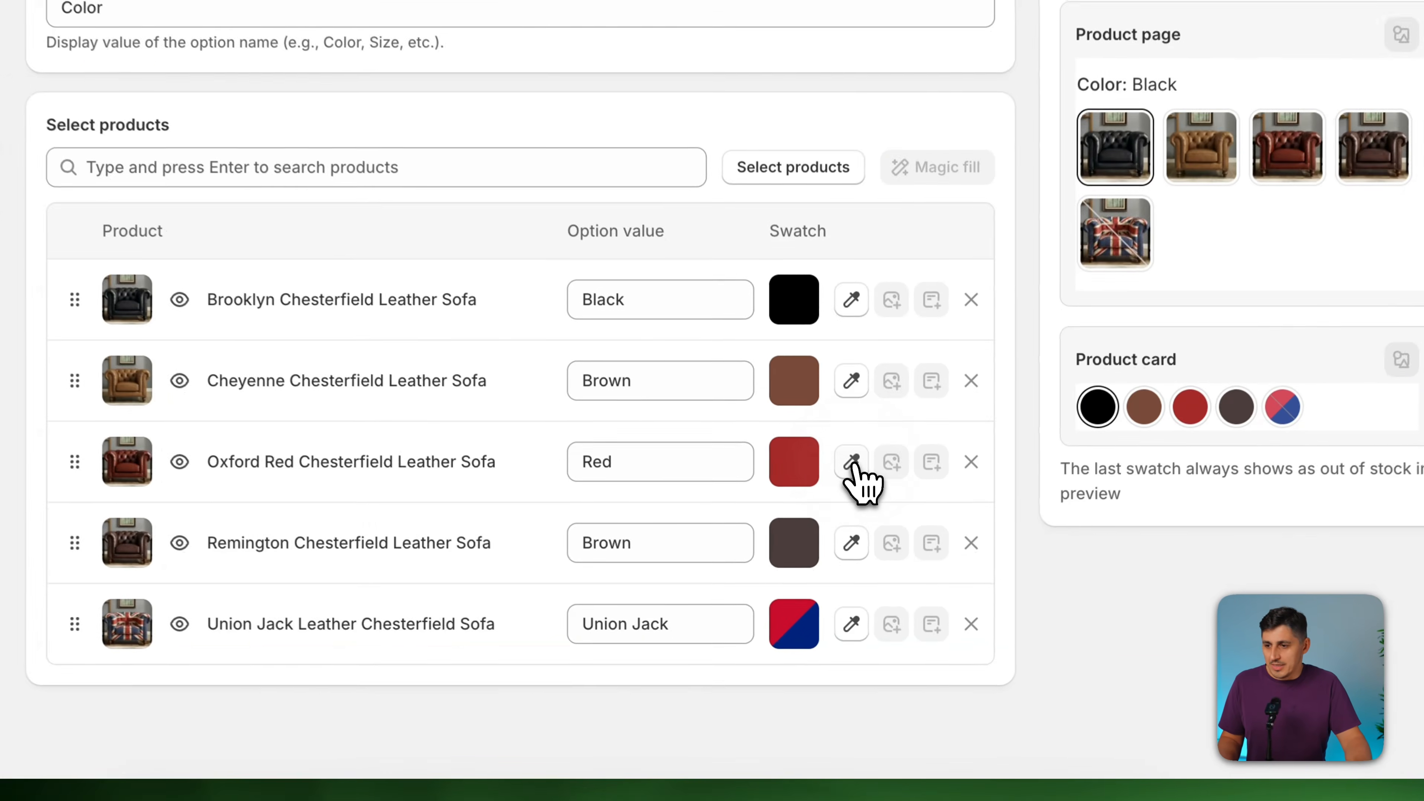
click(864, 552)
click(824, 441)
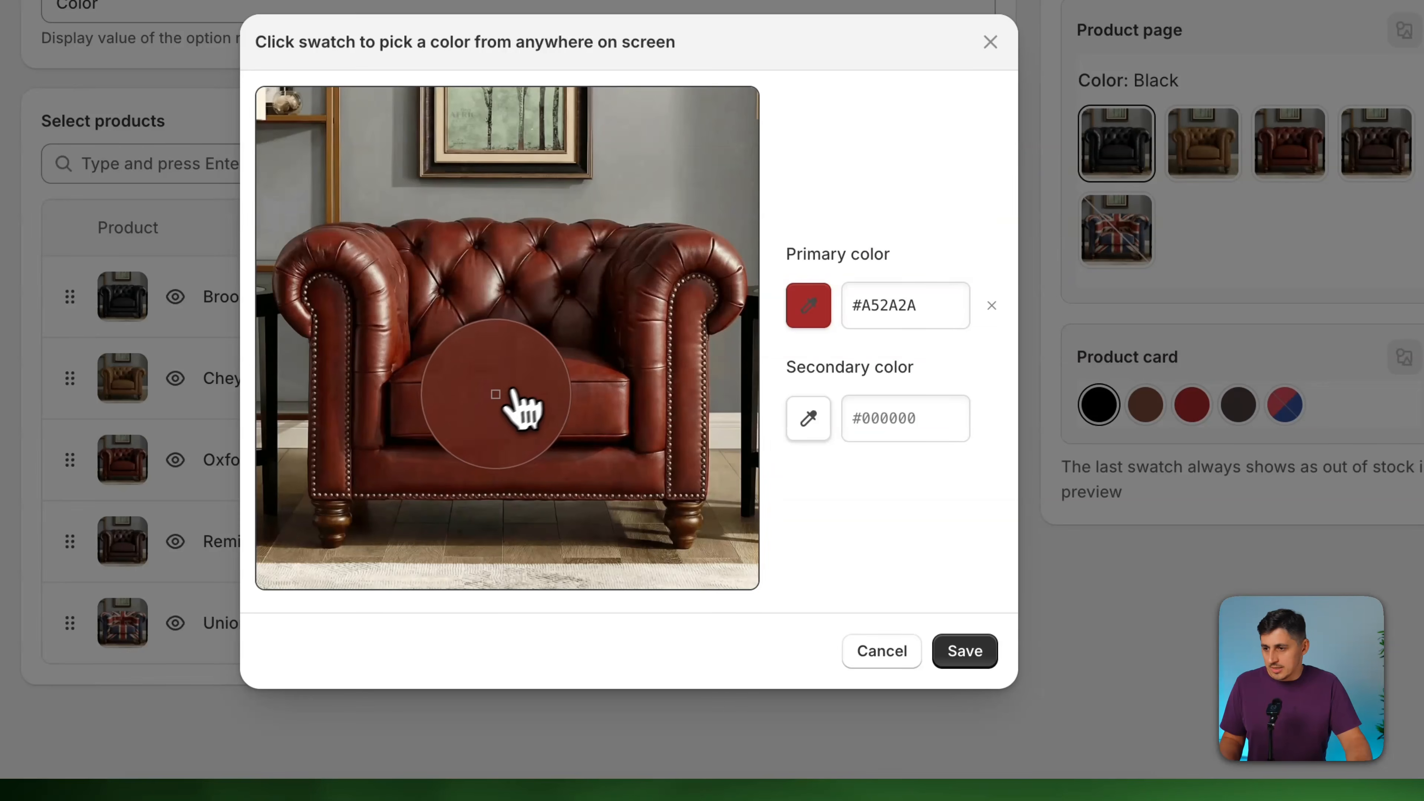
click(501, 427)
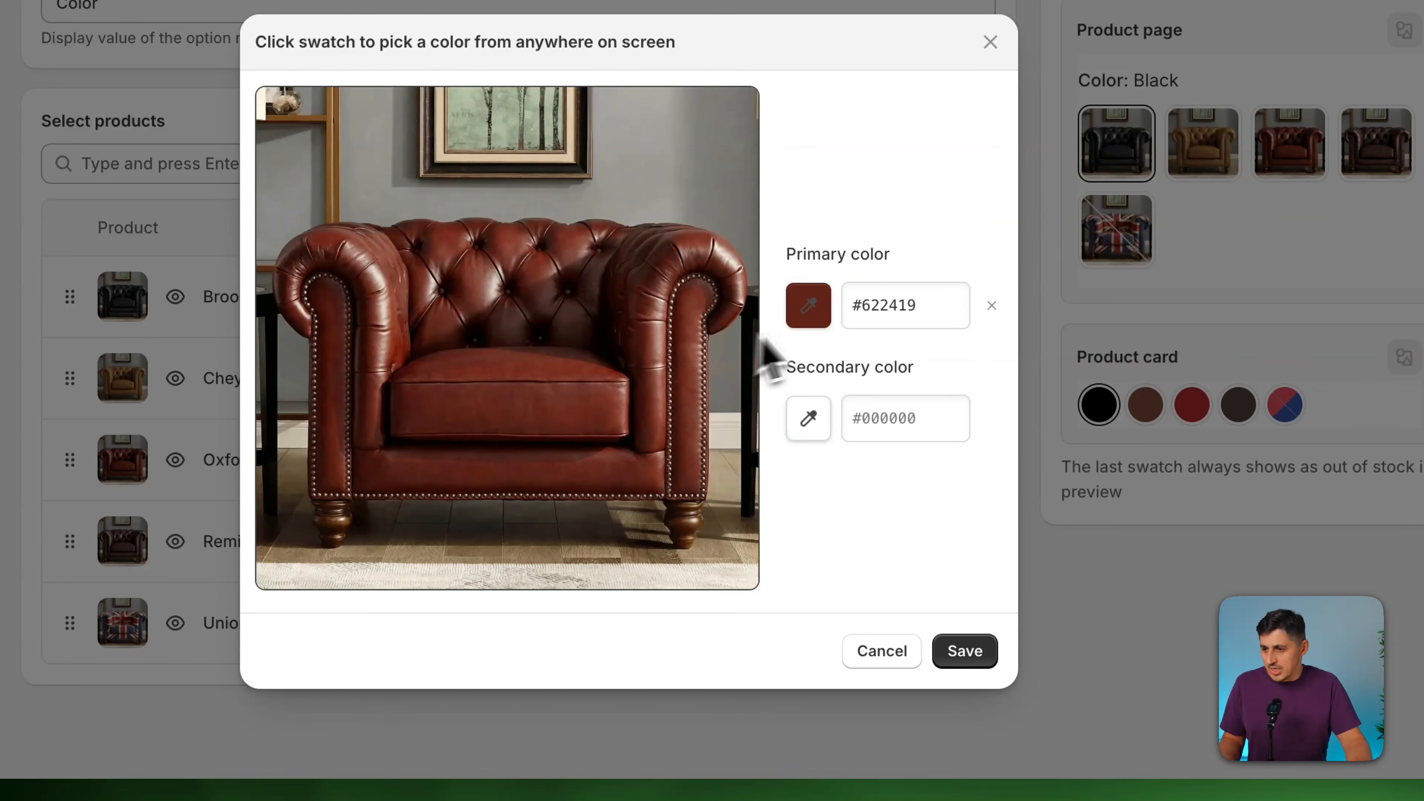
click(807, 304)
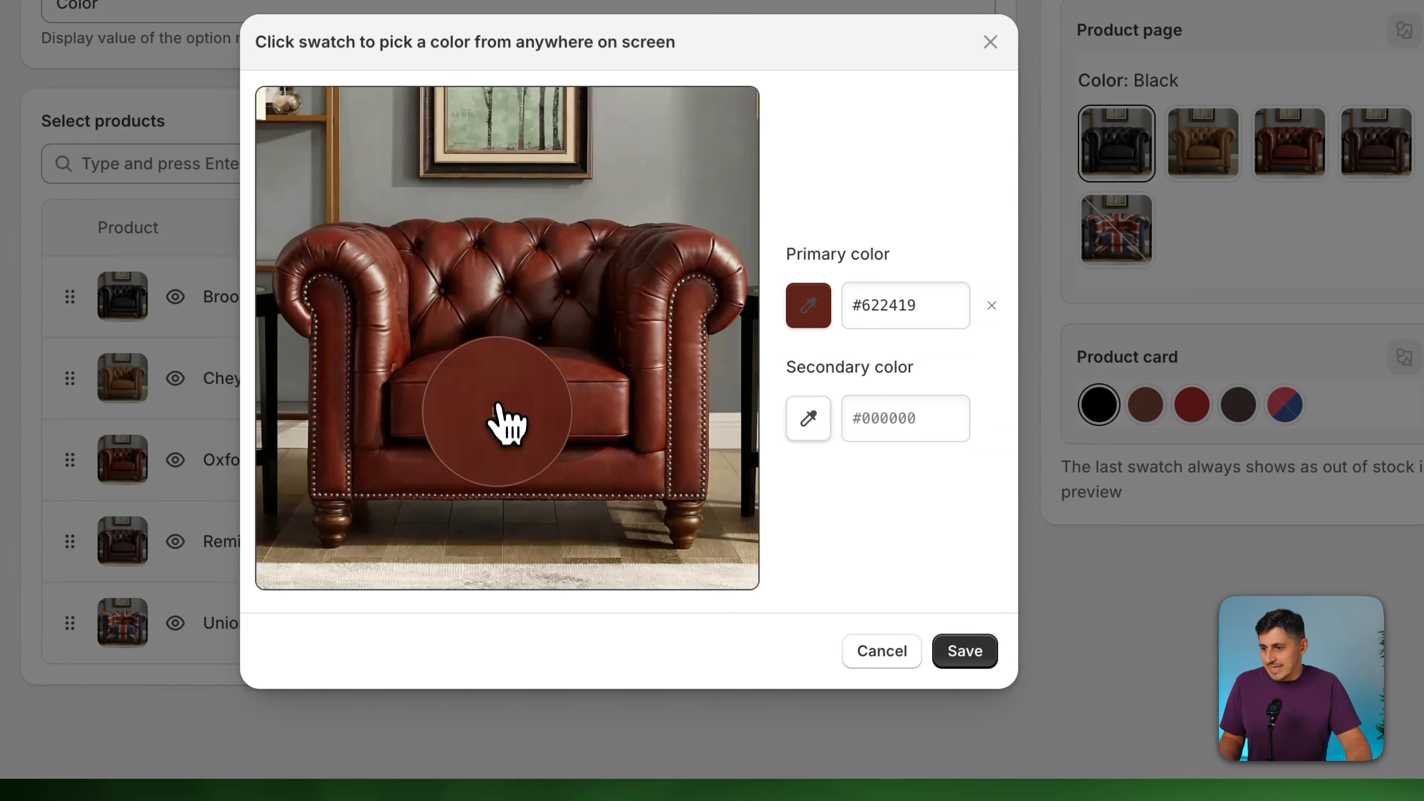
click(515, 375)
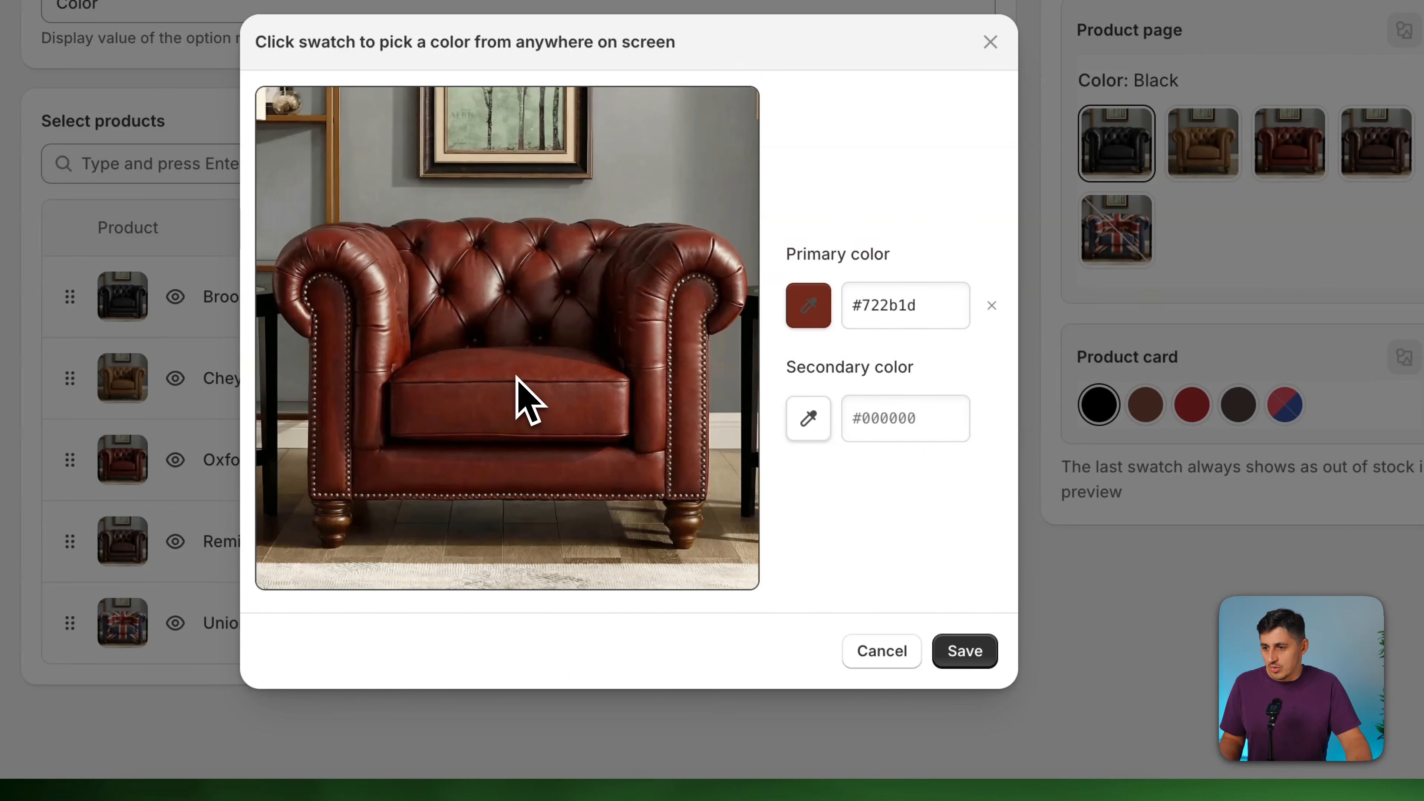
click(973, 655)
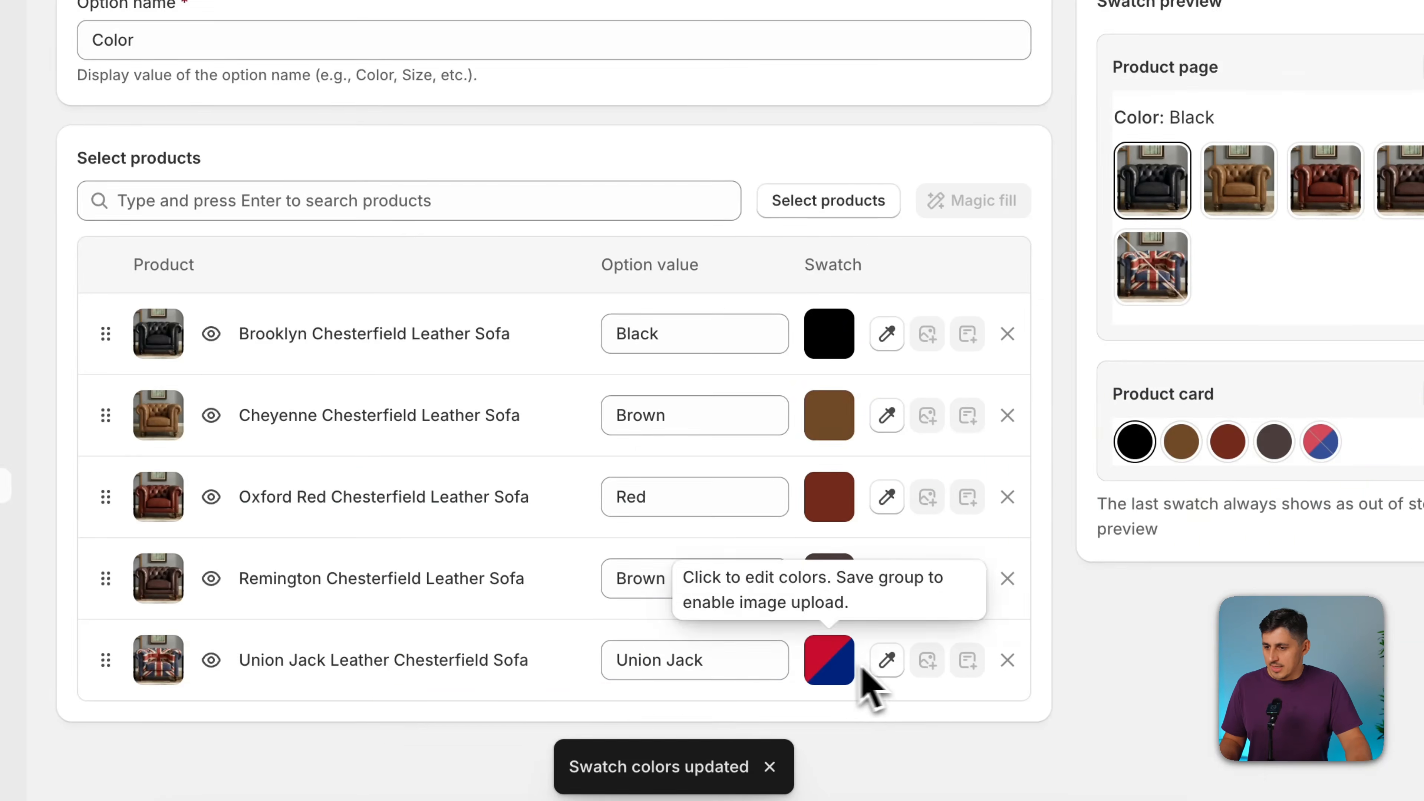
Sample the Union Jack sofa's swatch colors from its image, primary #ab463a and secondary #434864, and save them
click(854, 626)
click(847, 353)
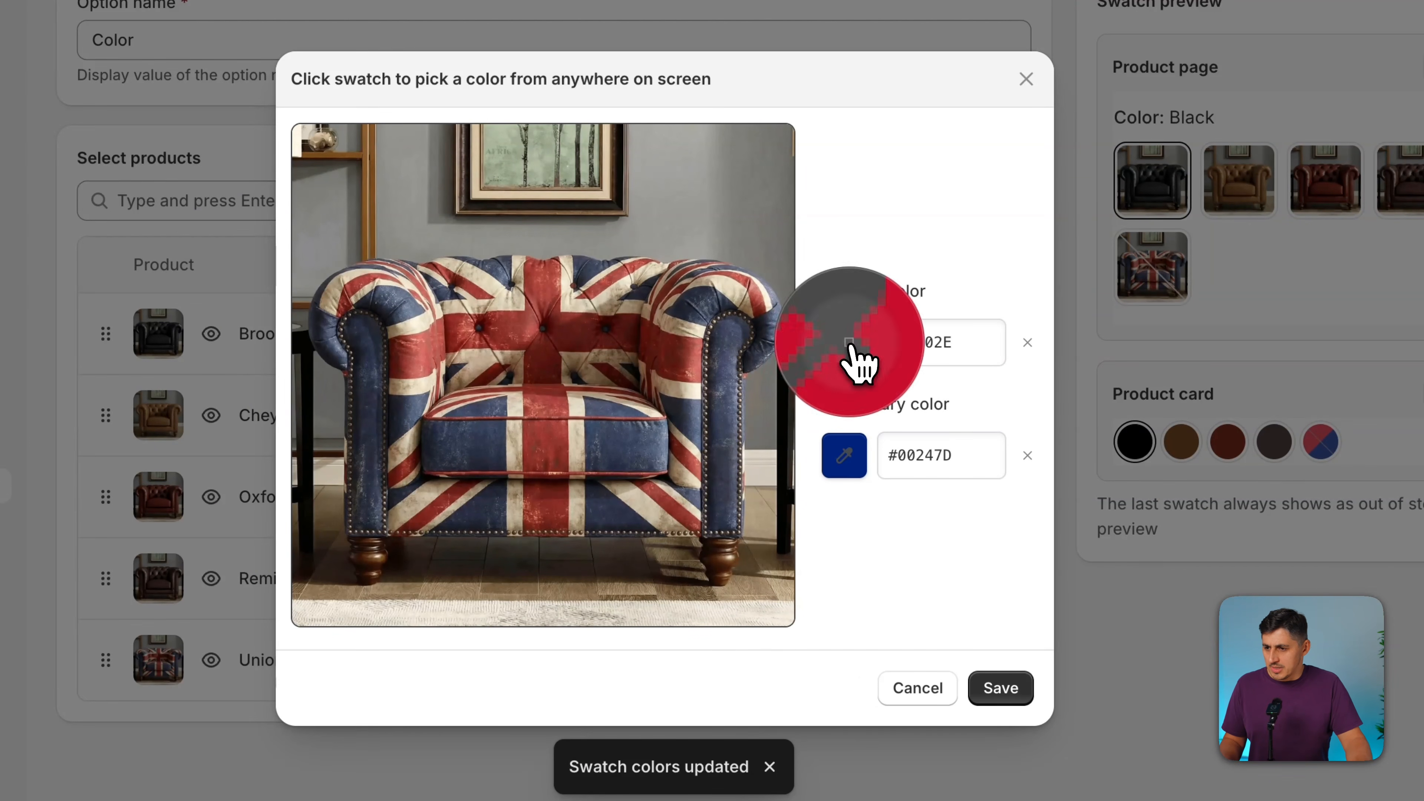
click(544, 276)
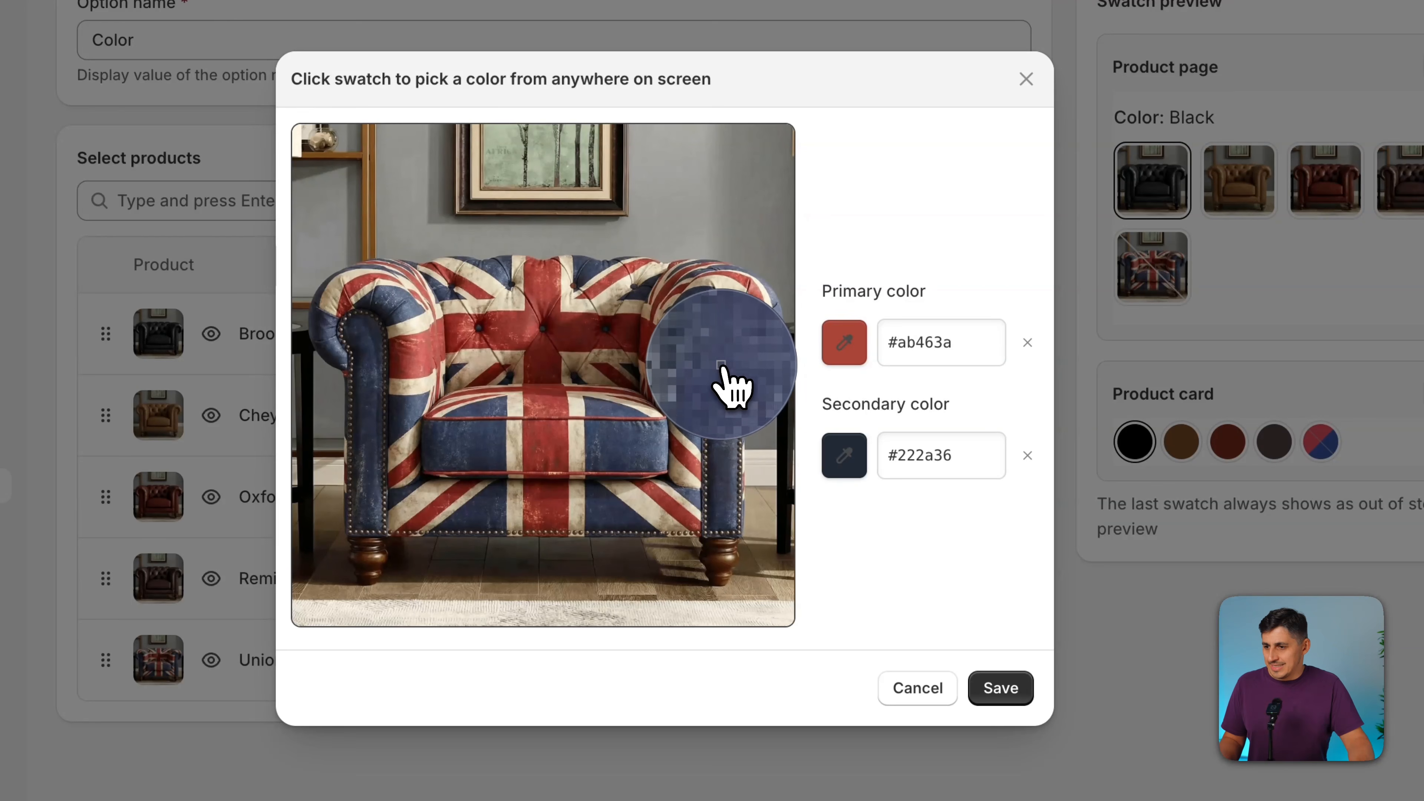
click(722, 365)
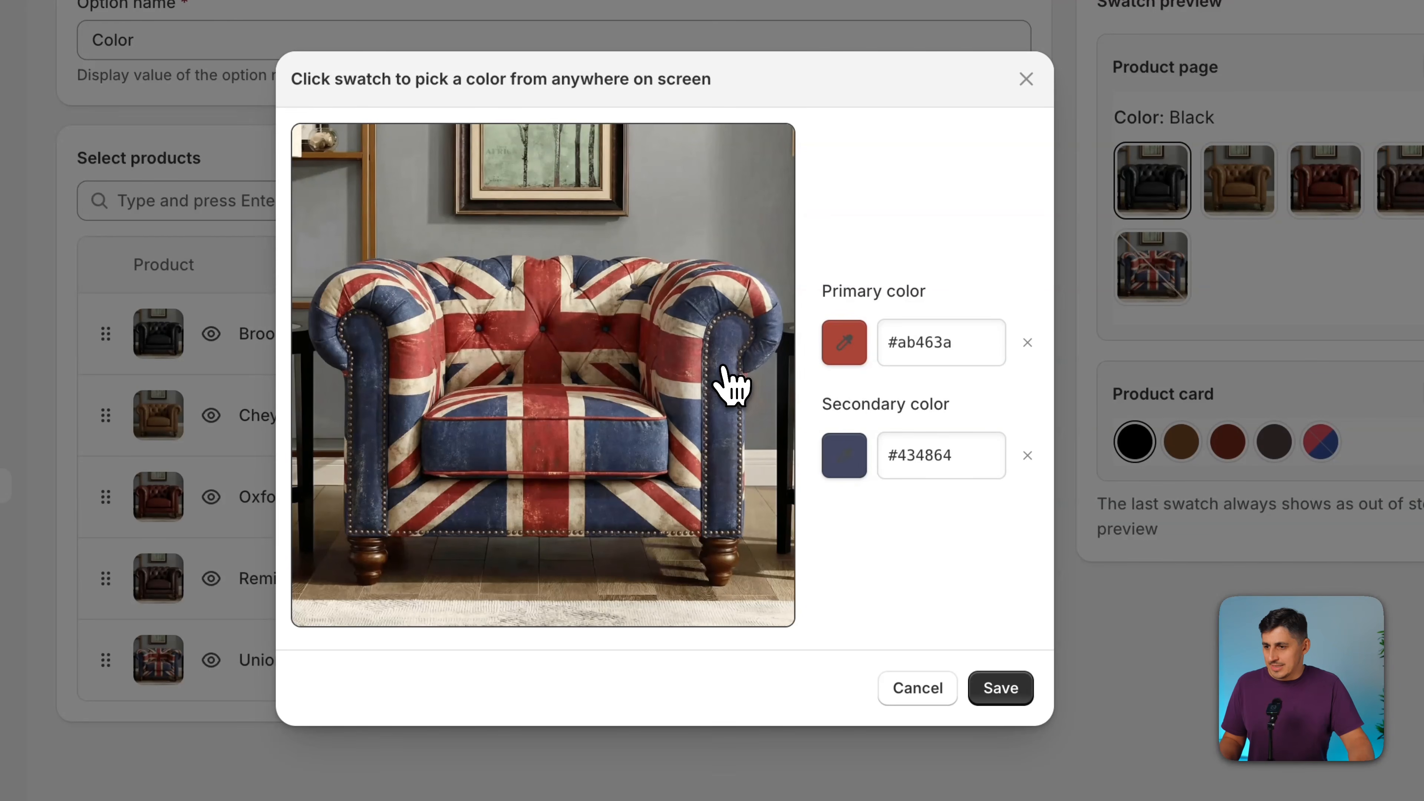
click(1001, 687)
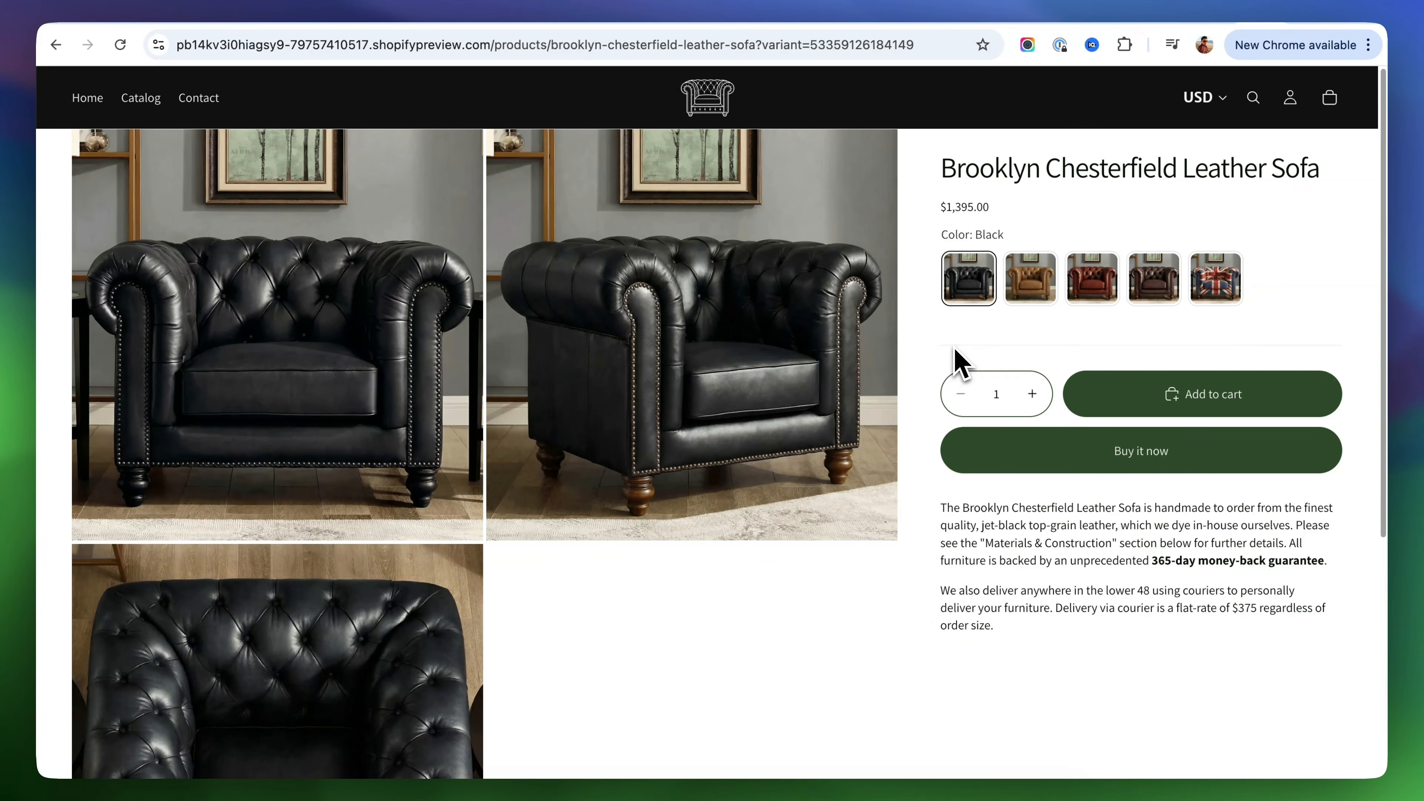
Review the color swatches on the Brooklyn sofa's storefront page and switch to the Red variant
scroll(623, 468, down, 4)
scroll(600, 478, up, 4)
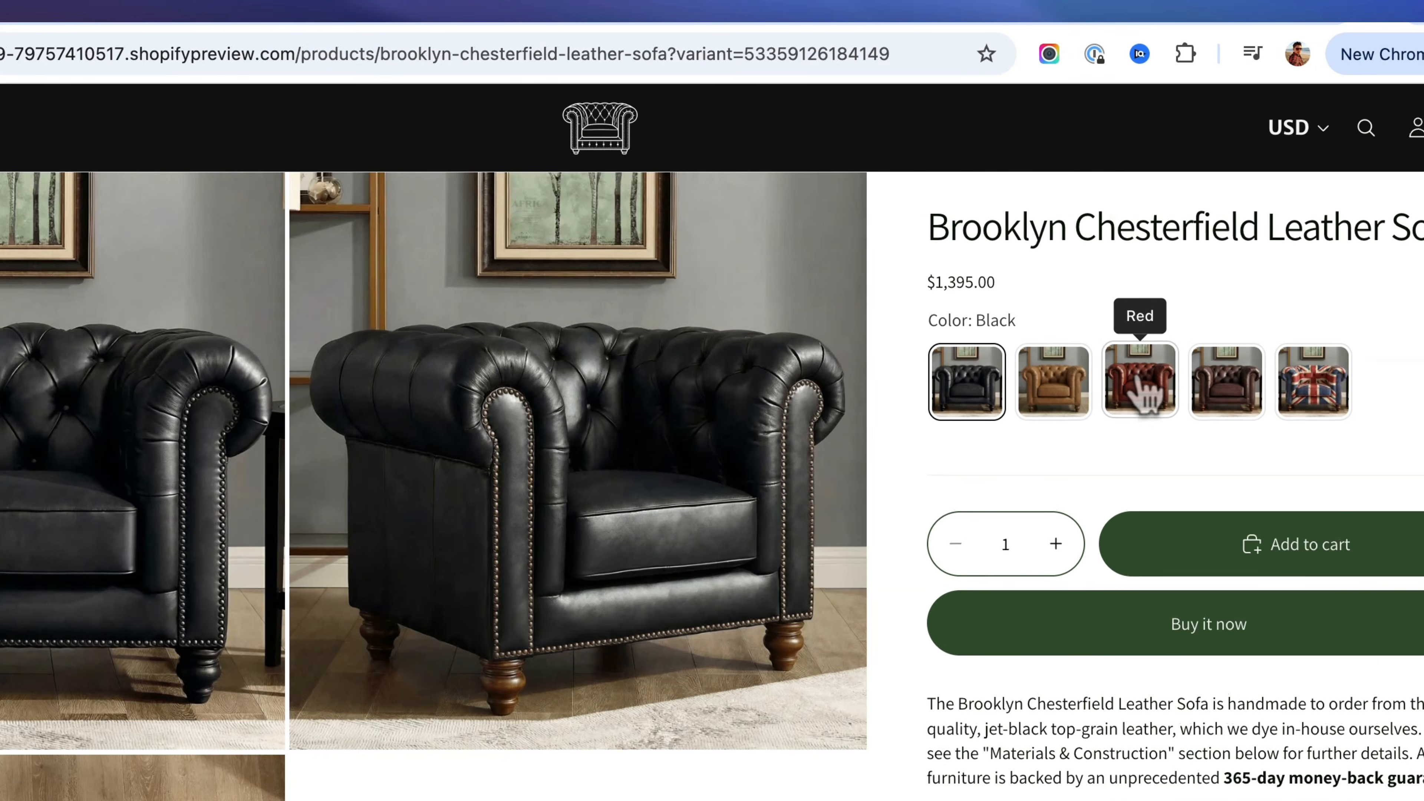
click(1095, 283)
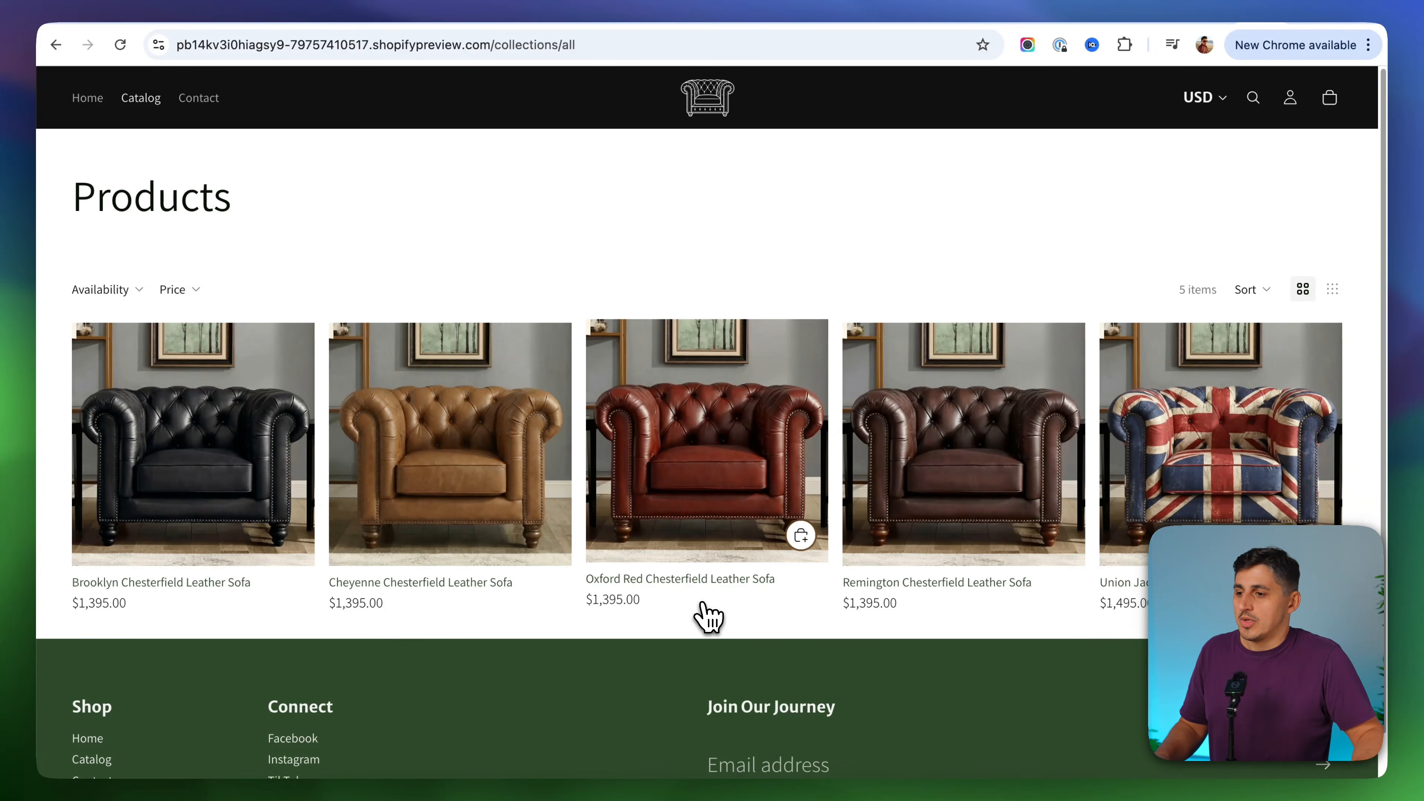
Return to the Rubik Combined Listings admin, enable product card swatches in the app's settings, and save the change
click(1223, 6)
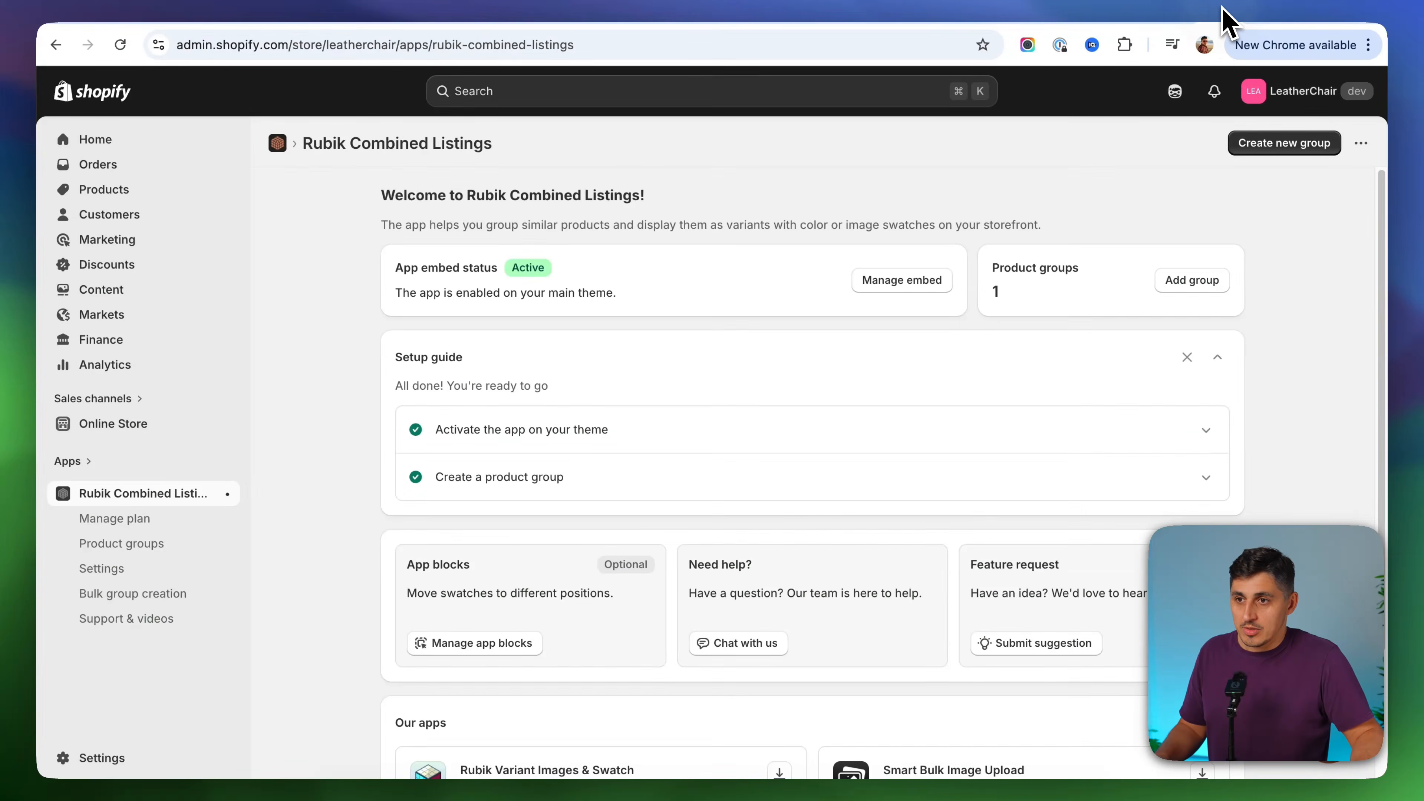
click(118, 571)
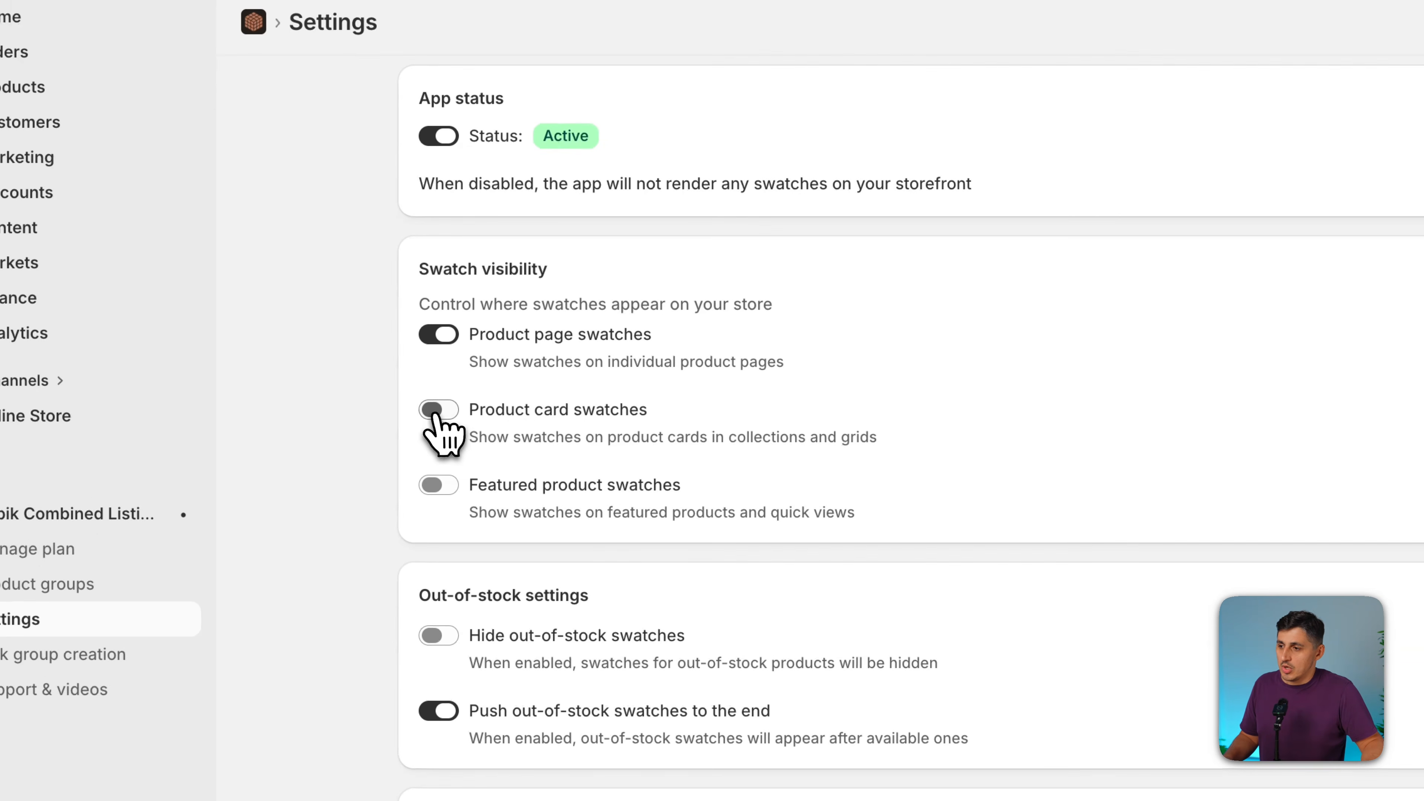
click(440, 410)
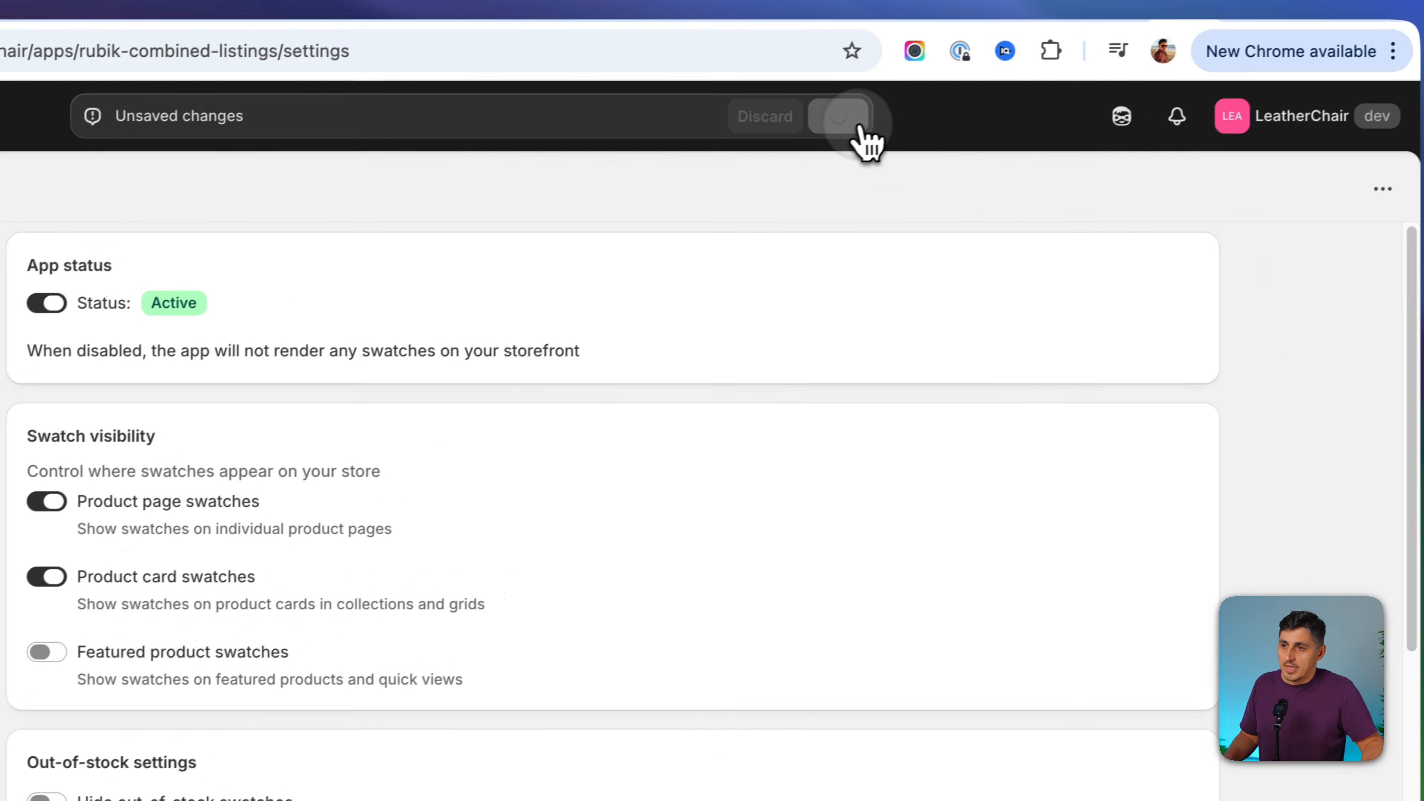
click(858, 133)
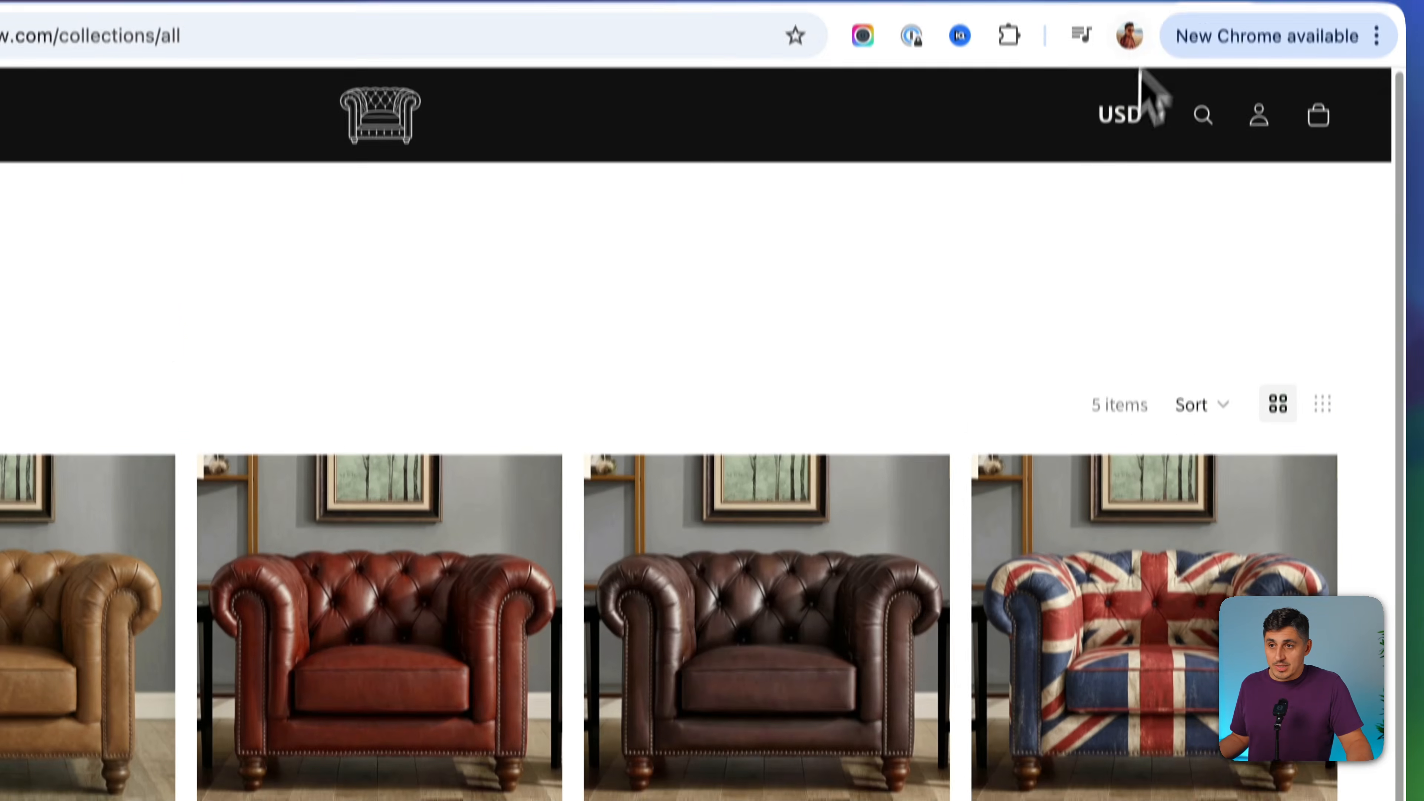
Enable hiding of out-of-stock swatches in the Rubik Combined Listings settings and save
click(1153, 7)
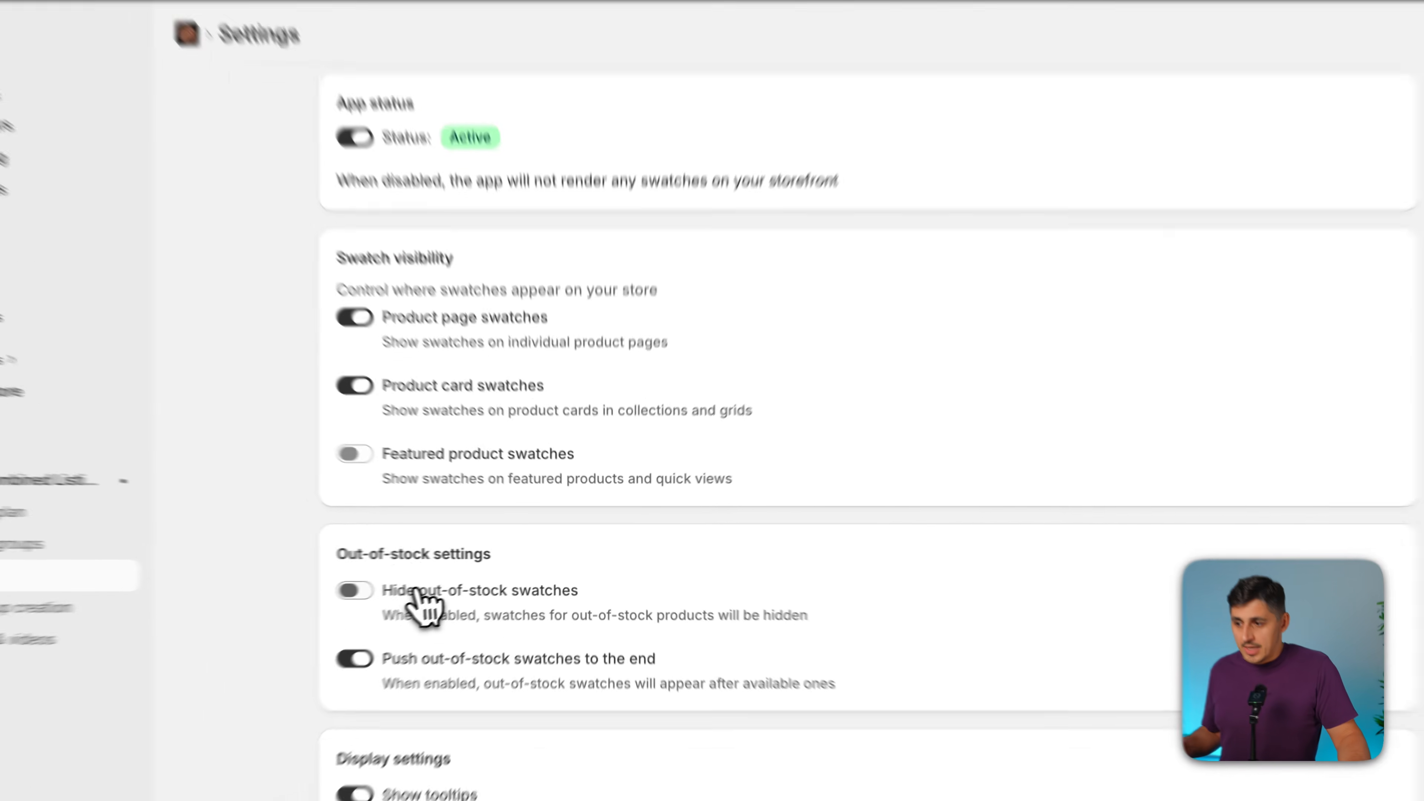
click(409, 581)
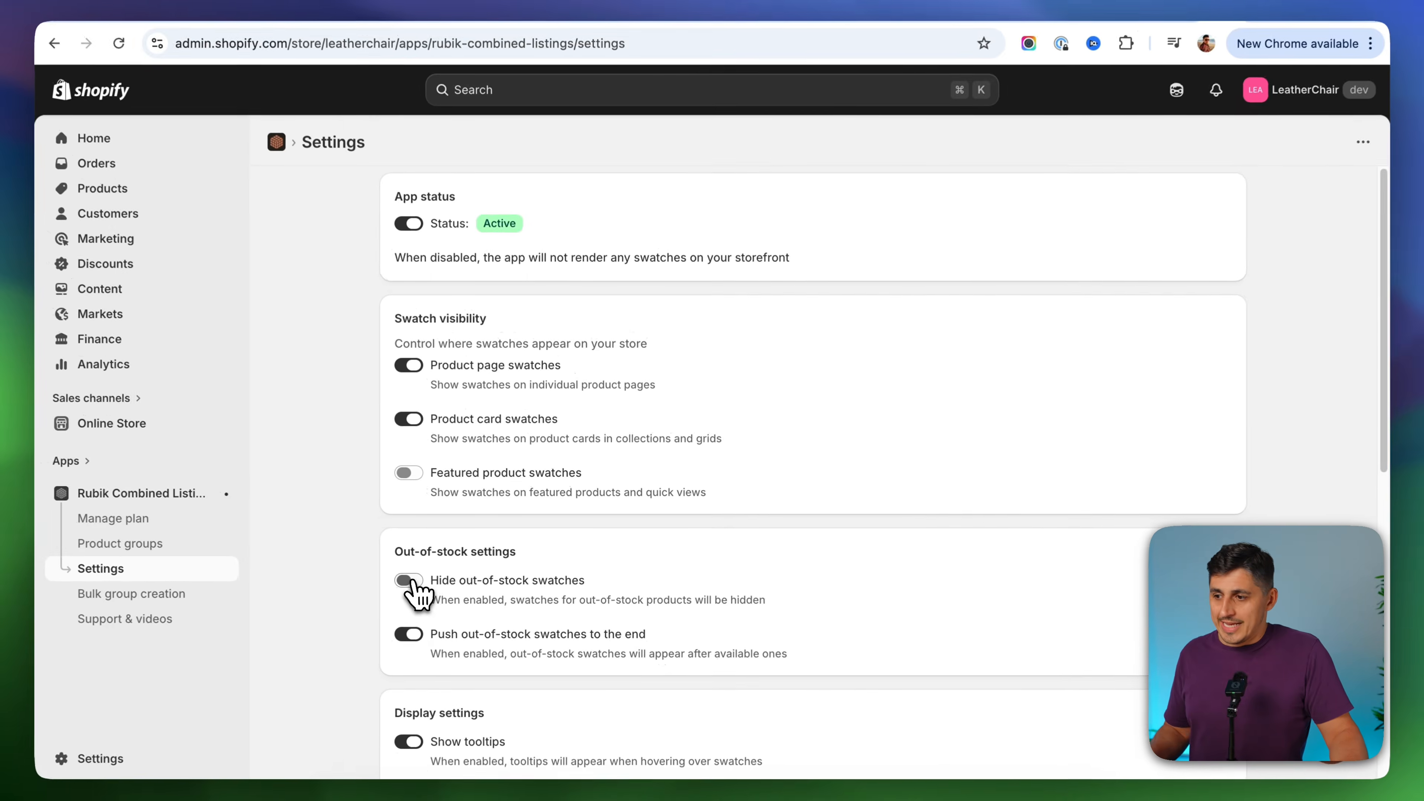
click(973, 93)
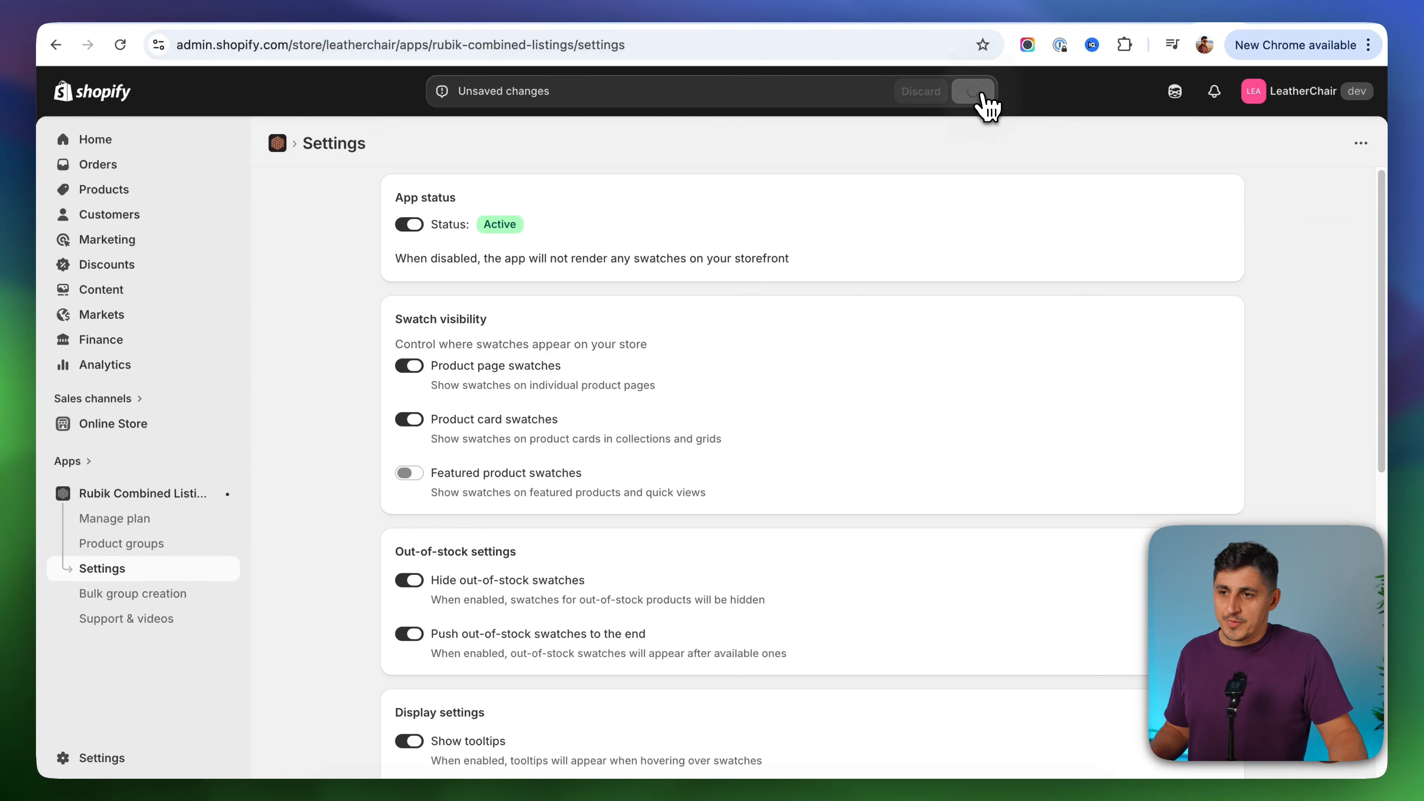
Compare the storefront catalog's product cards with the app's display and product card settings, and open the Remington sofa's product page
click(1263, 8)
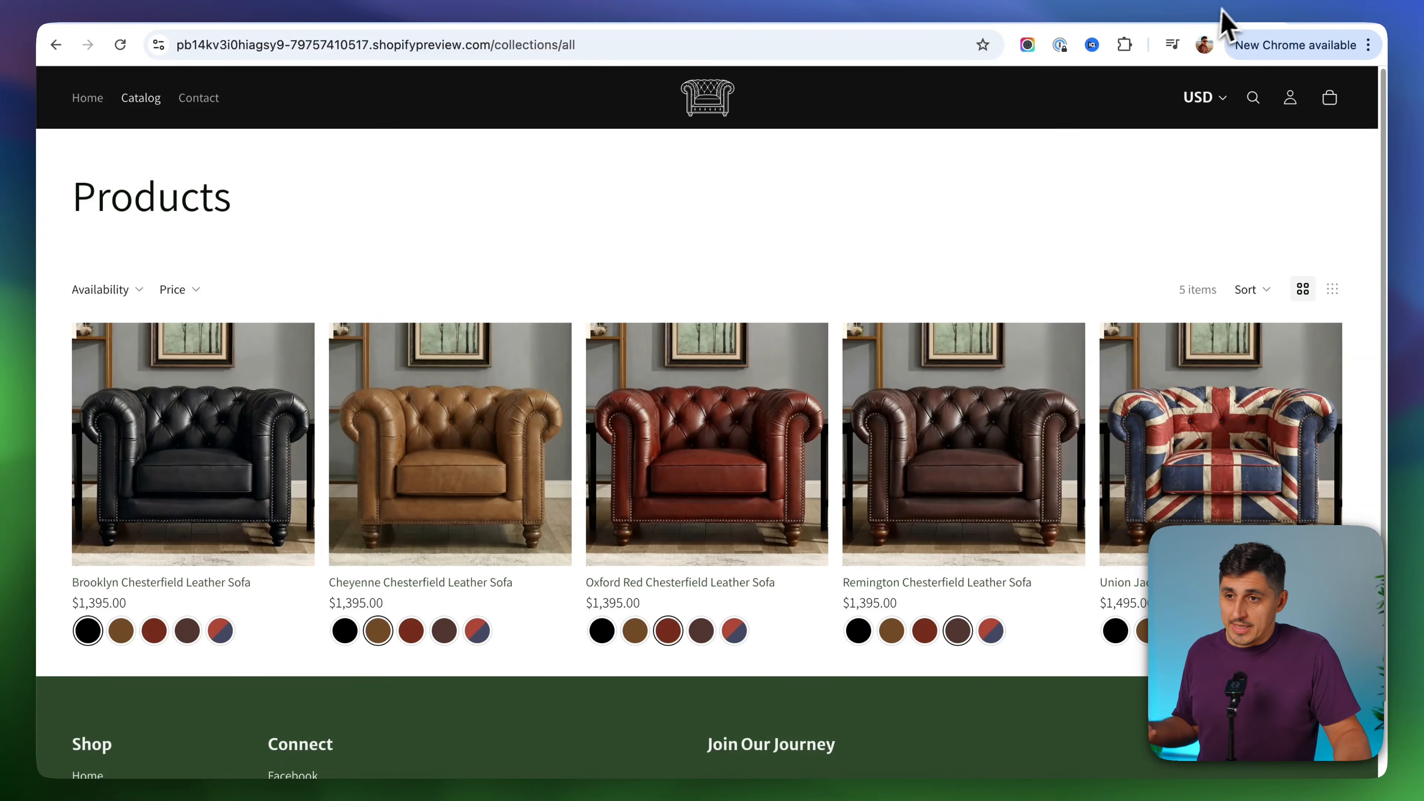
click(1226, 23)
scroll(884, 340, down, 5)
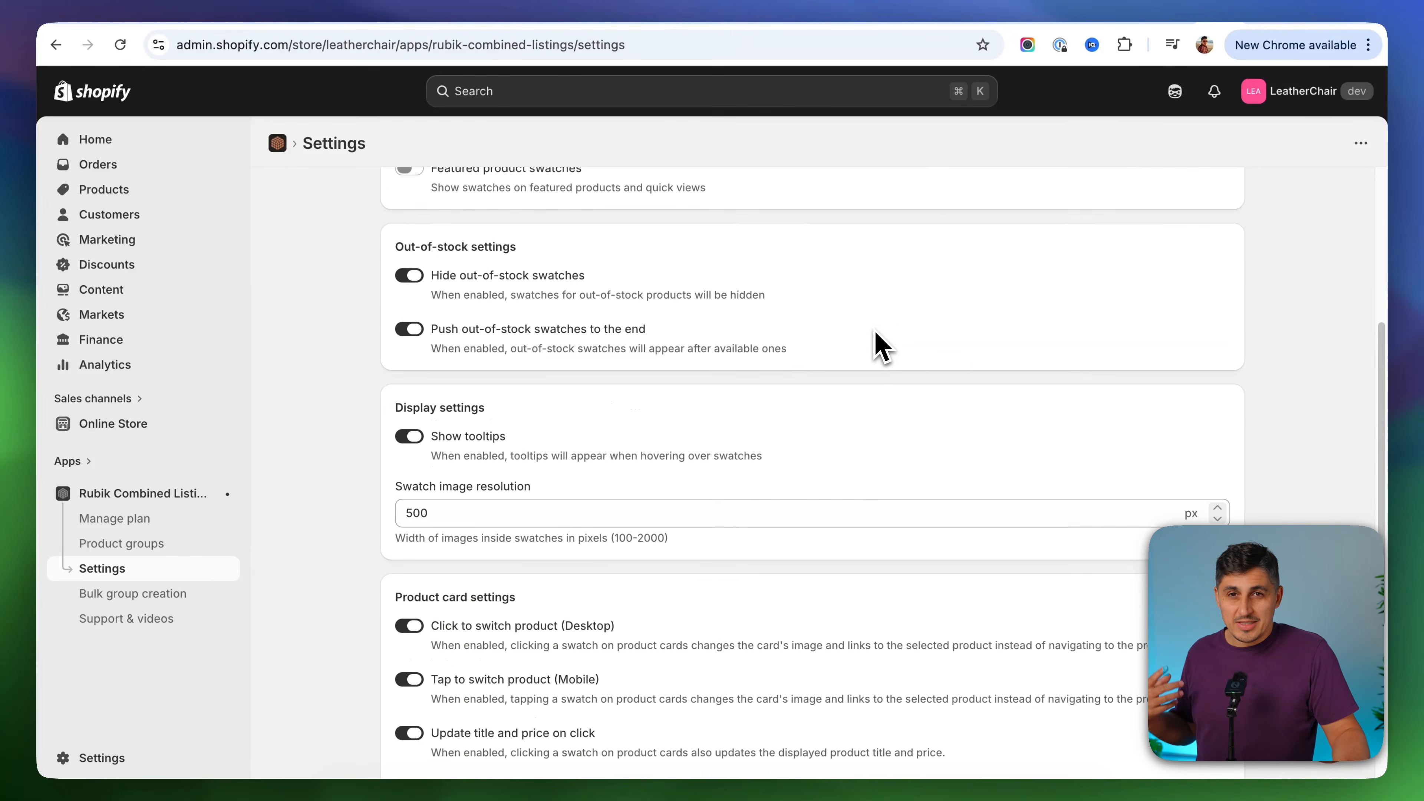
scroll(875, 337, up, 7)
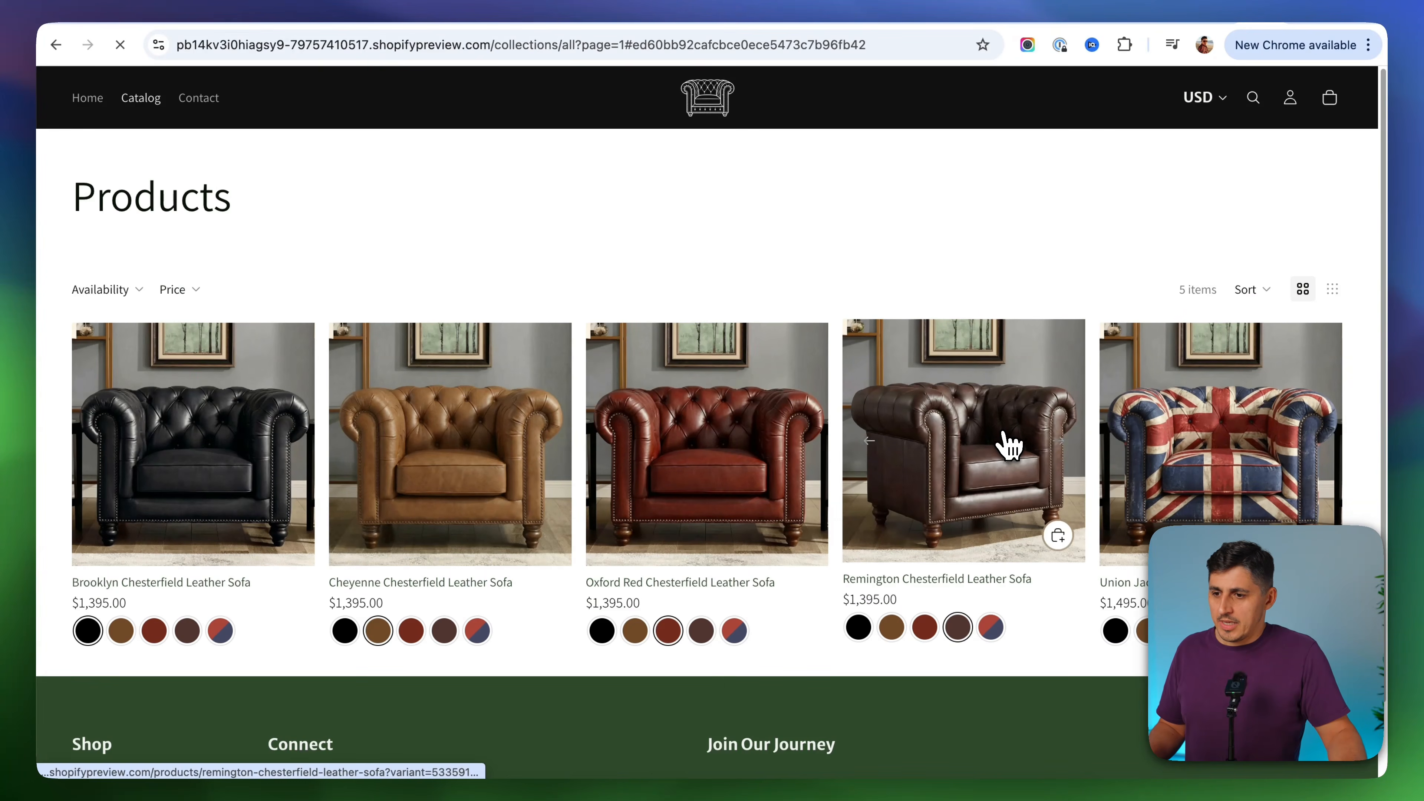
click(1005, 439)
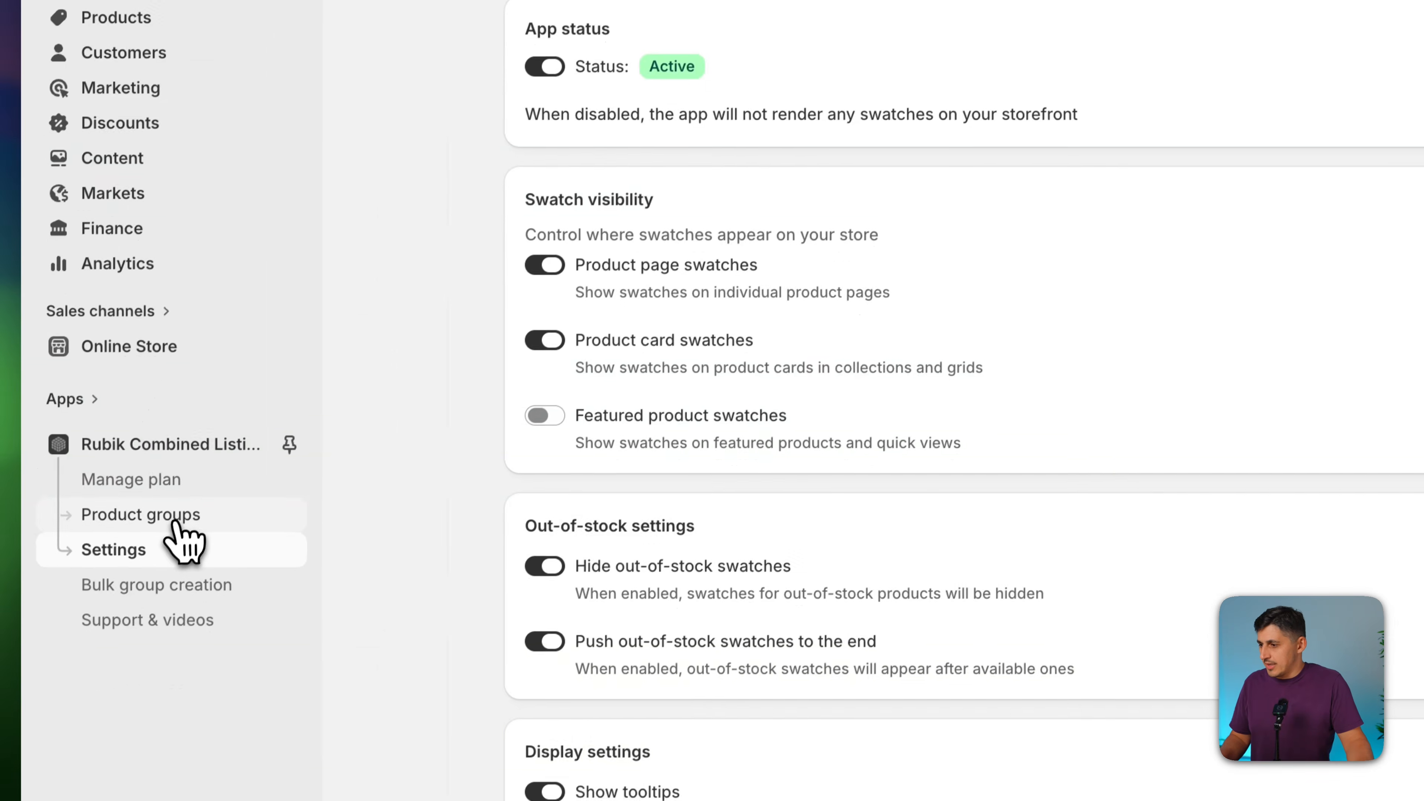
Open the Leather chair product group for editing and apply the square polaroid style preset to its product page swatches
click(171, 524)
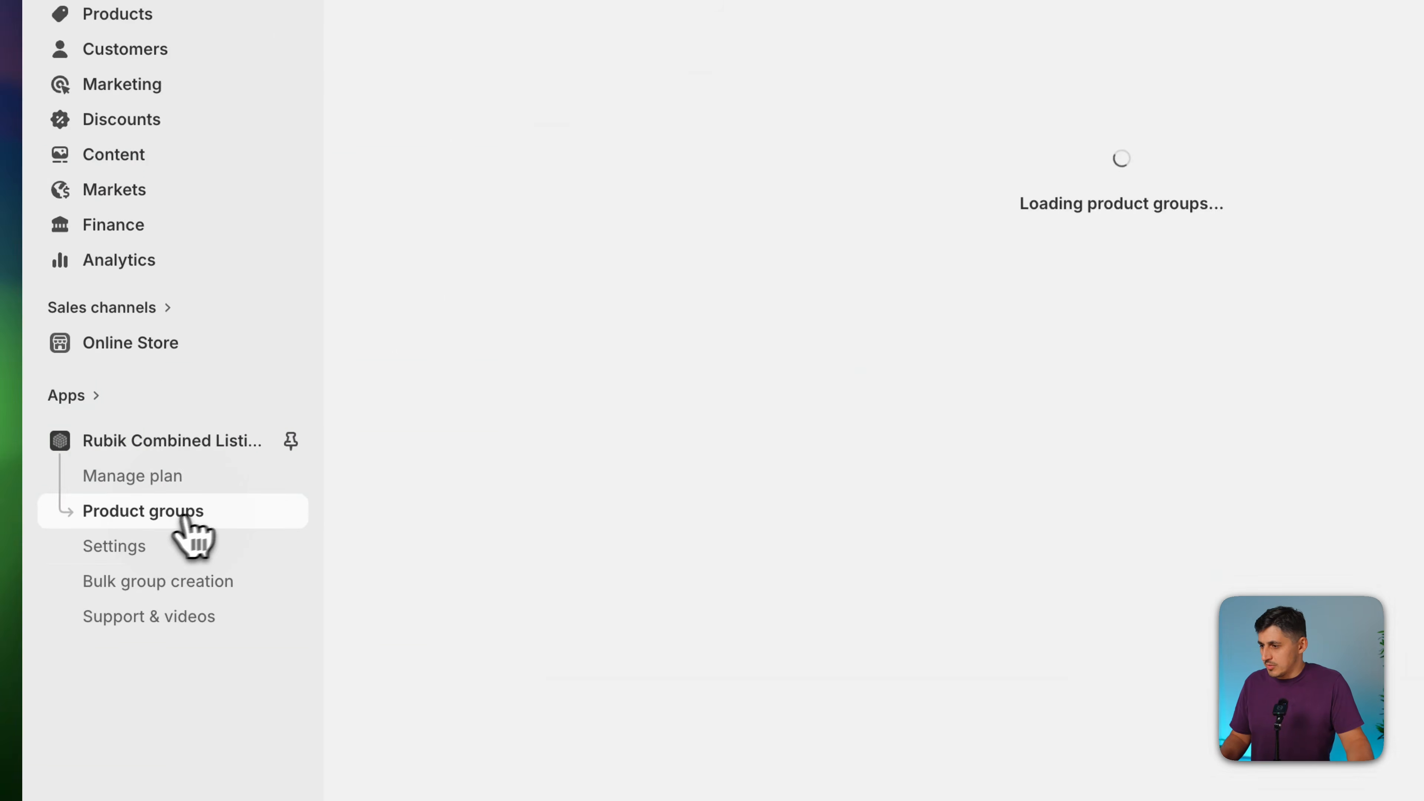
click(468, 245)
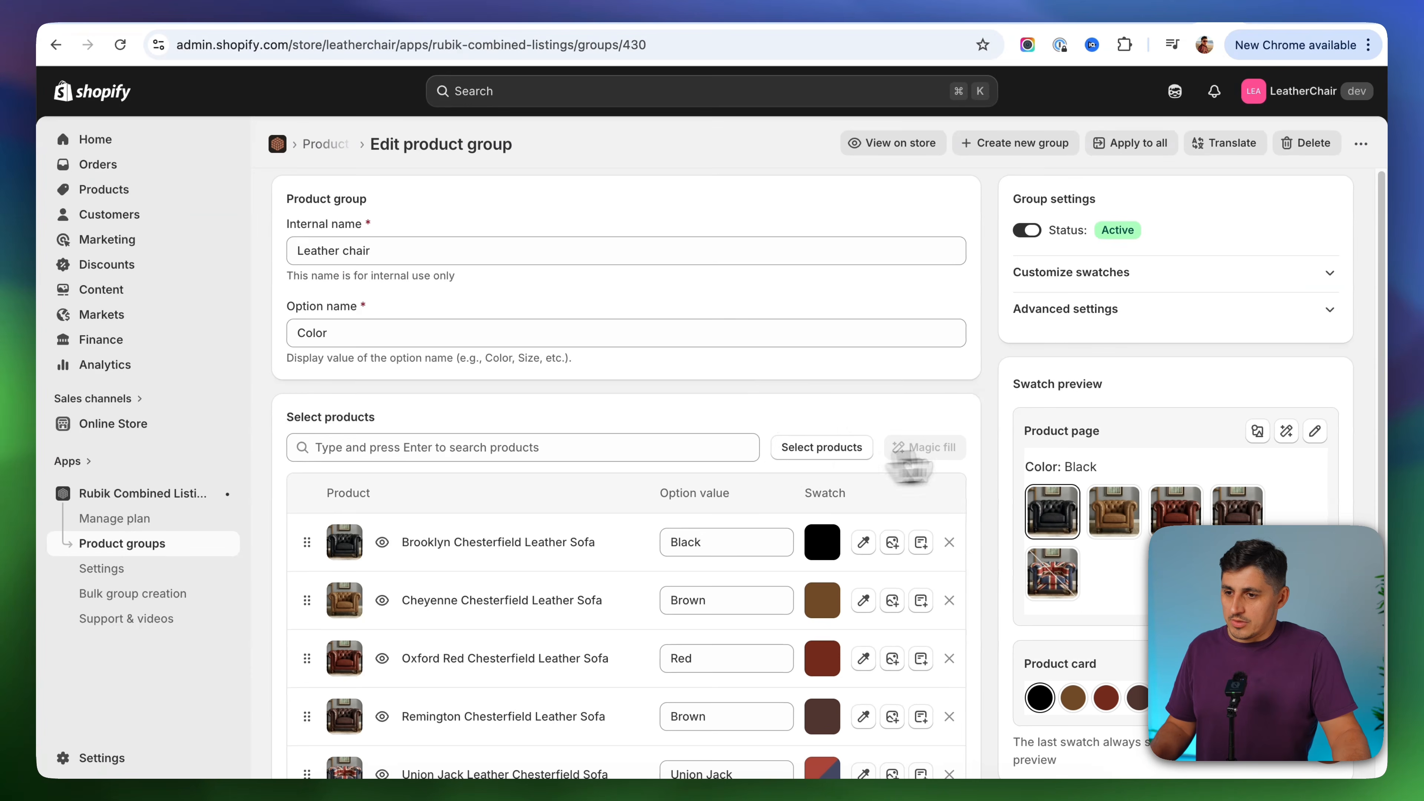
scroll(1001, 486, down, 3)
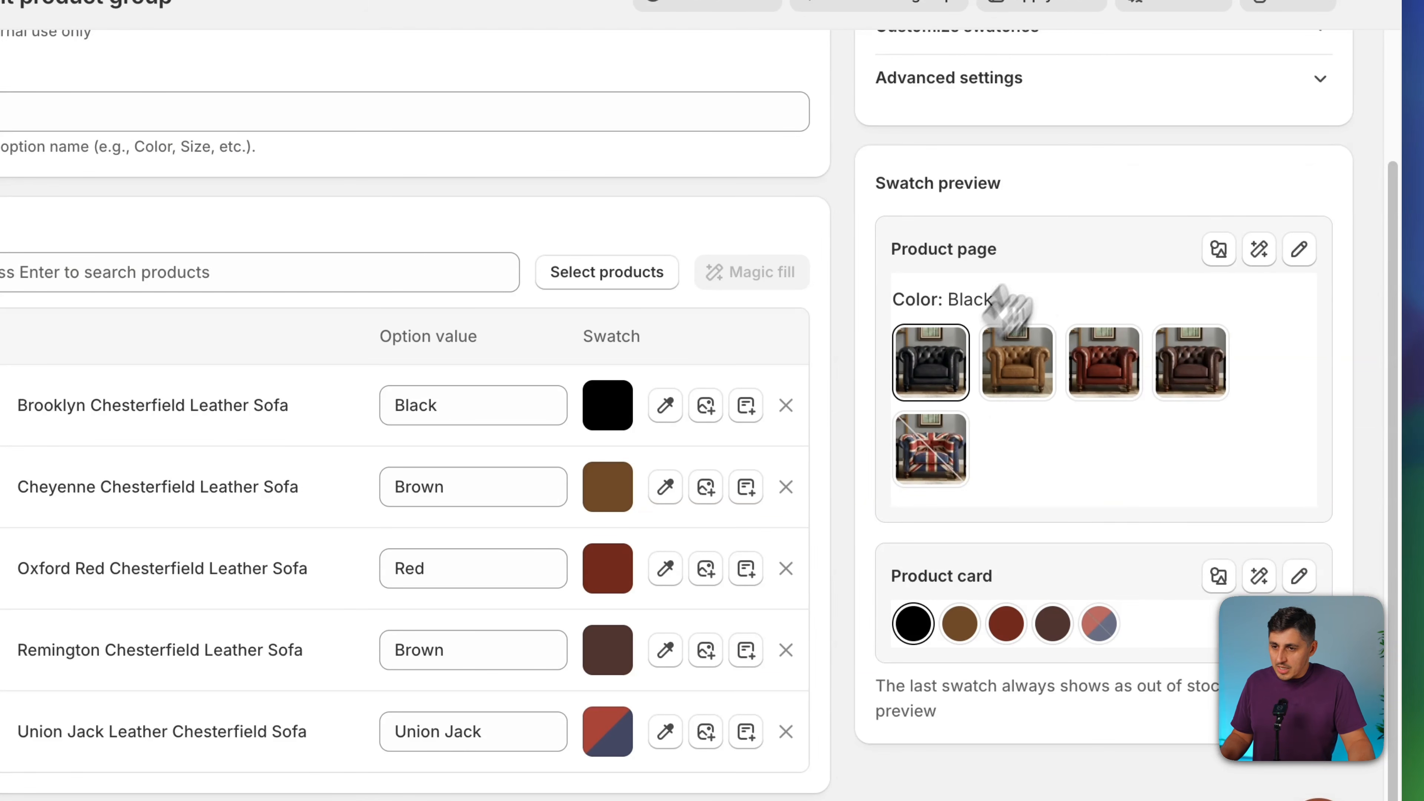
click(1220, 250)
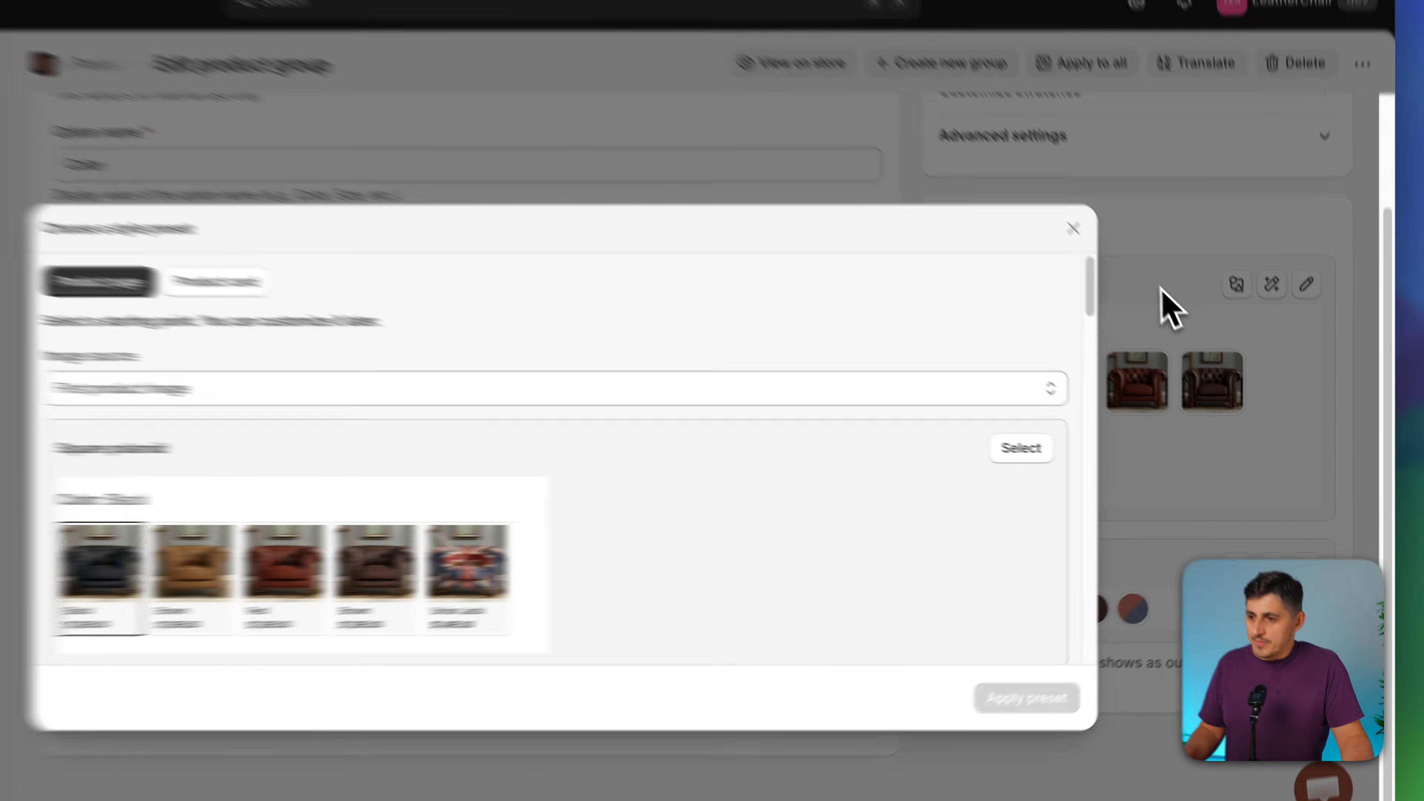
scroll(864, 533, down, 3)
scroll(864, 536, down, 7)
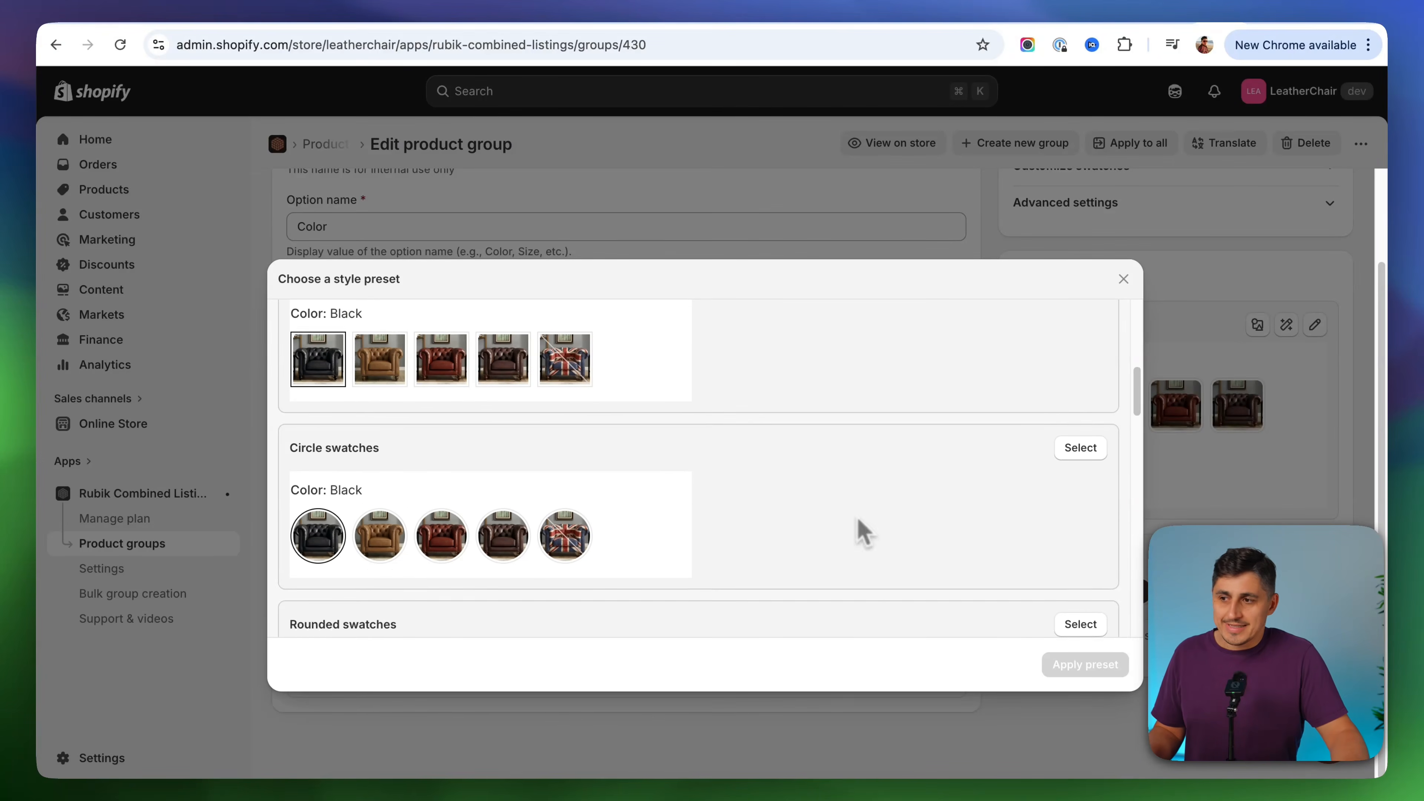
scroll(861, 534, down, 3)
scroll(861, 534, up, 5)
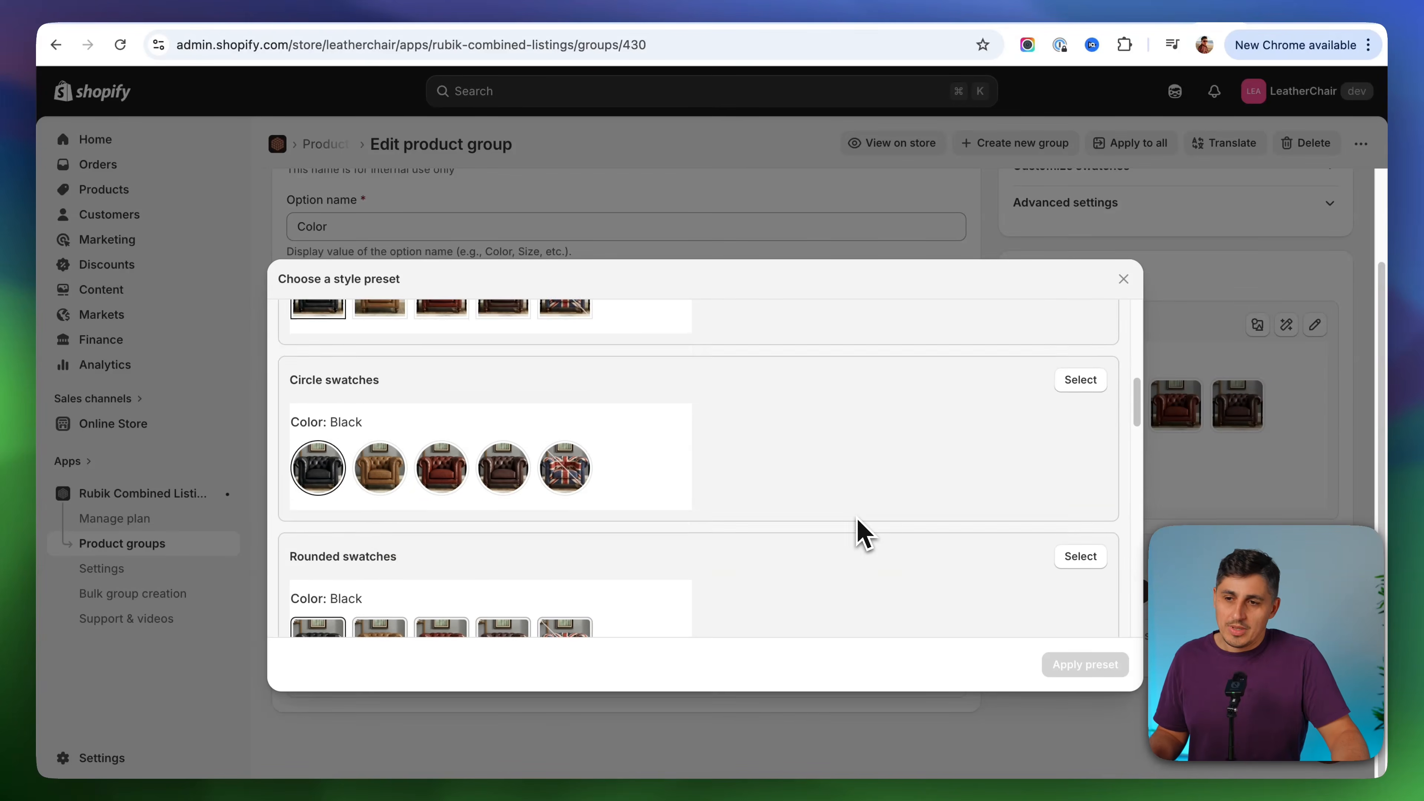
scroll(861, 534, down, 2)
scroll(864, 533, down, 2)
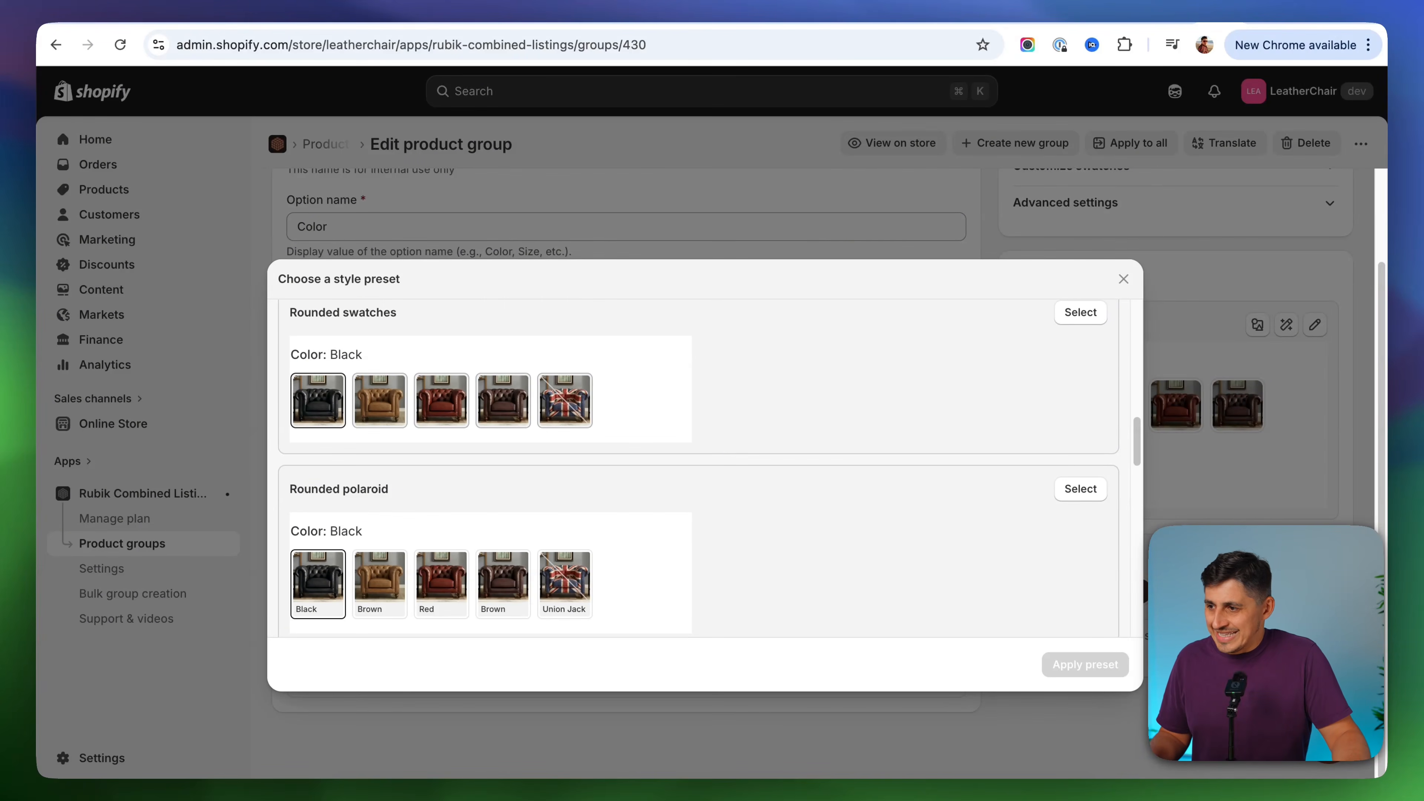
scroll(864, 533, down, 4)
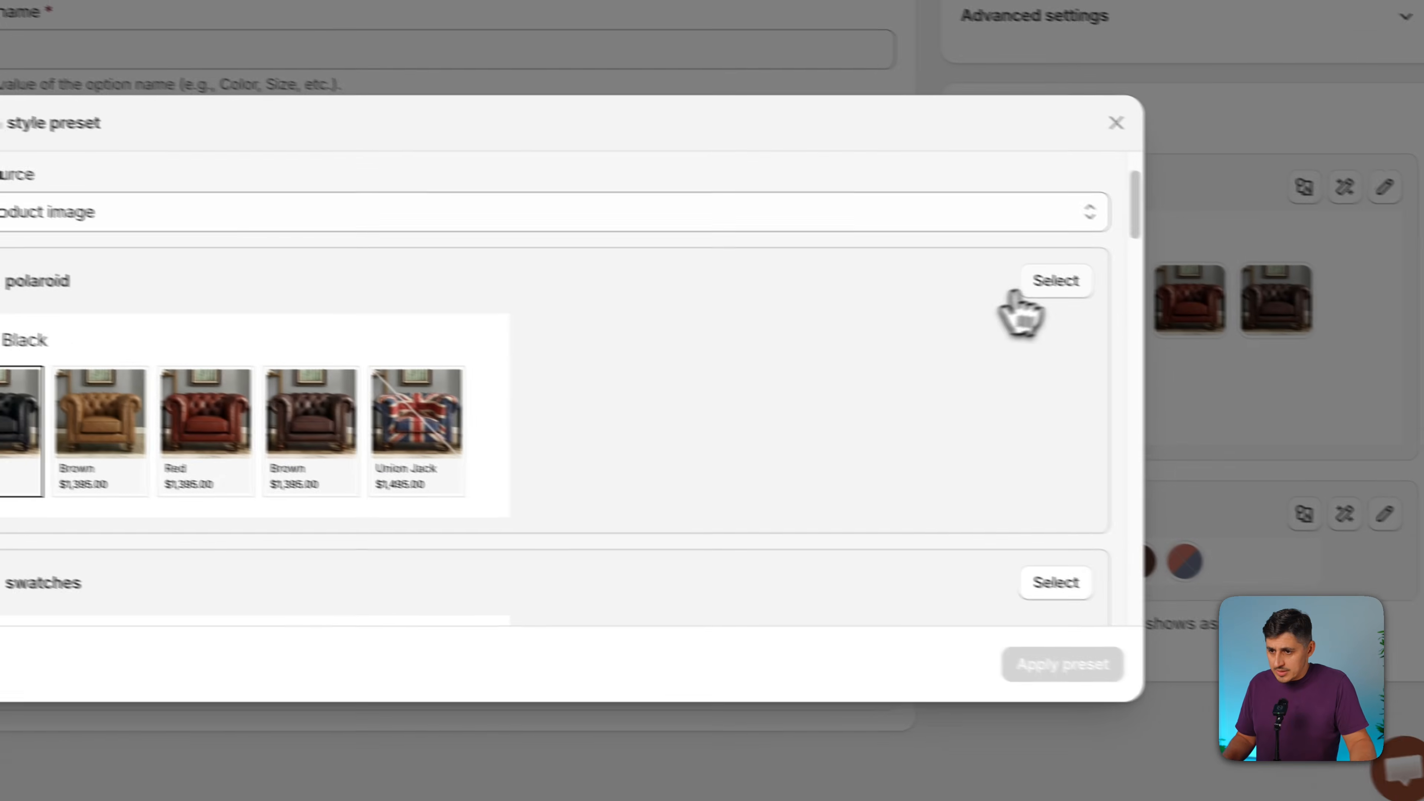
click(1095, 388)
click(1033, 661)
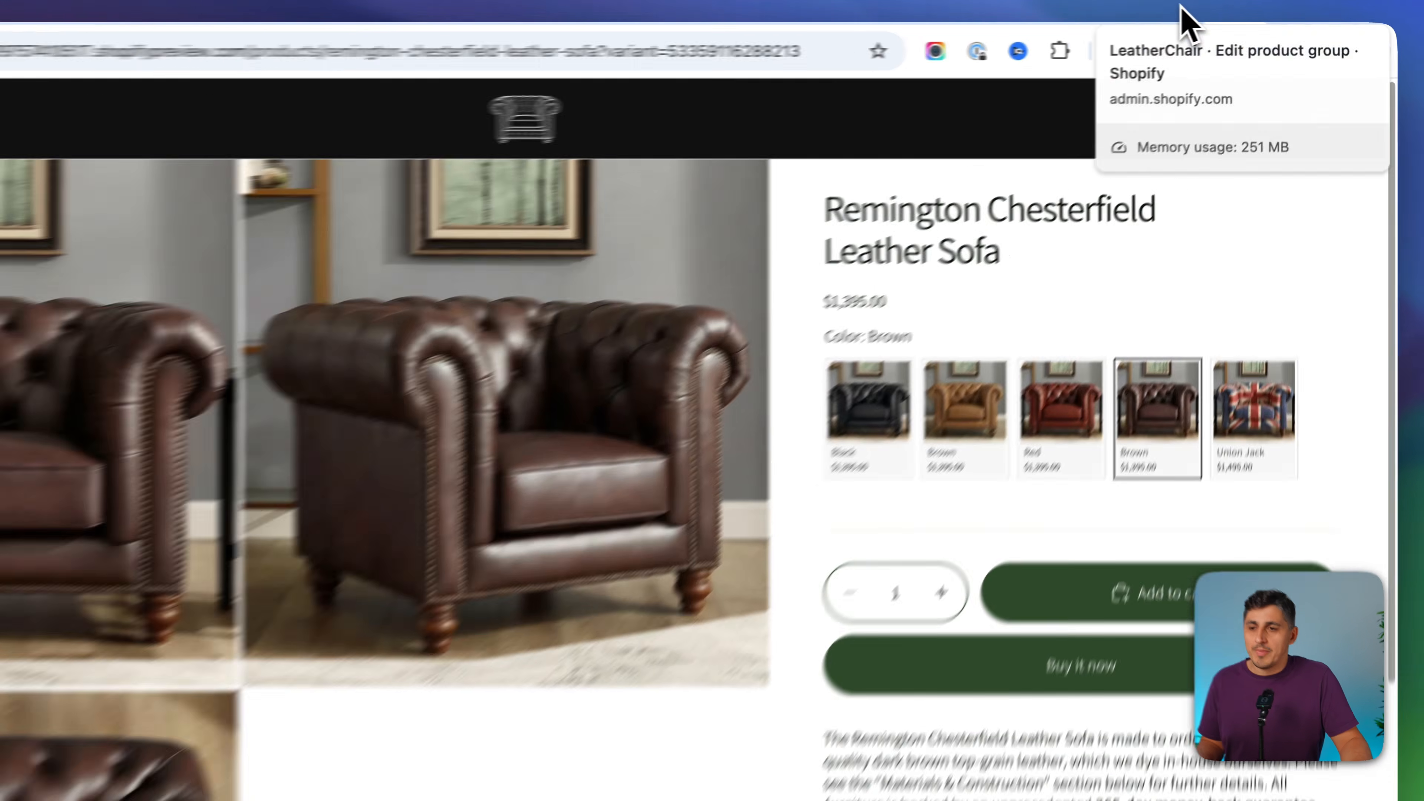
Set the product page swatches' name font size to 11 px and price font size to 10 px, and save the group
click(1217, 9)
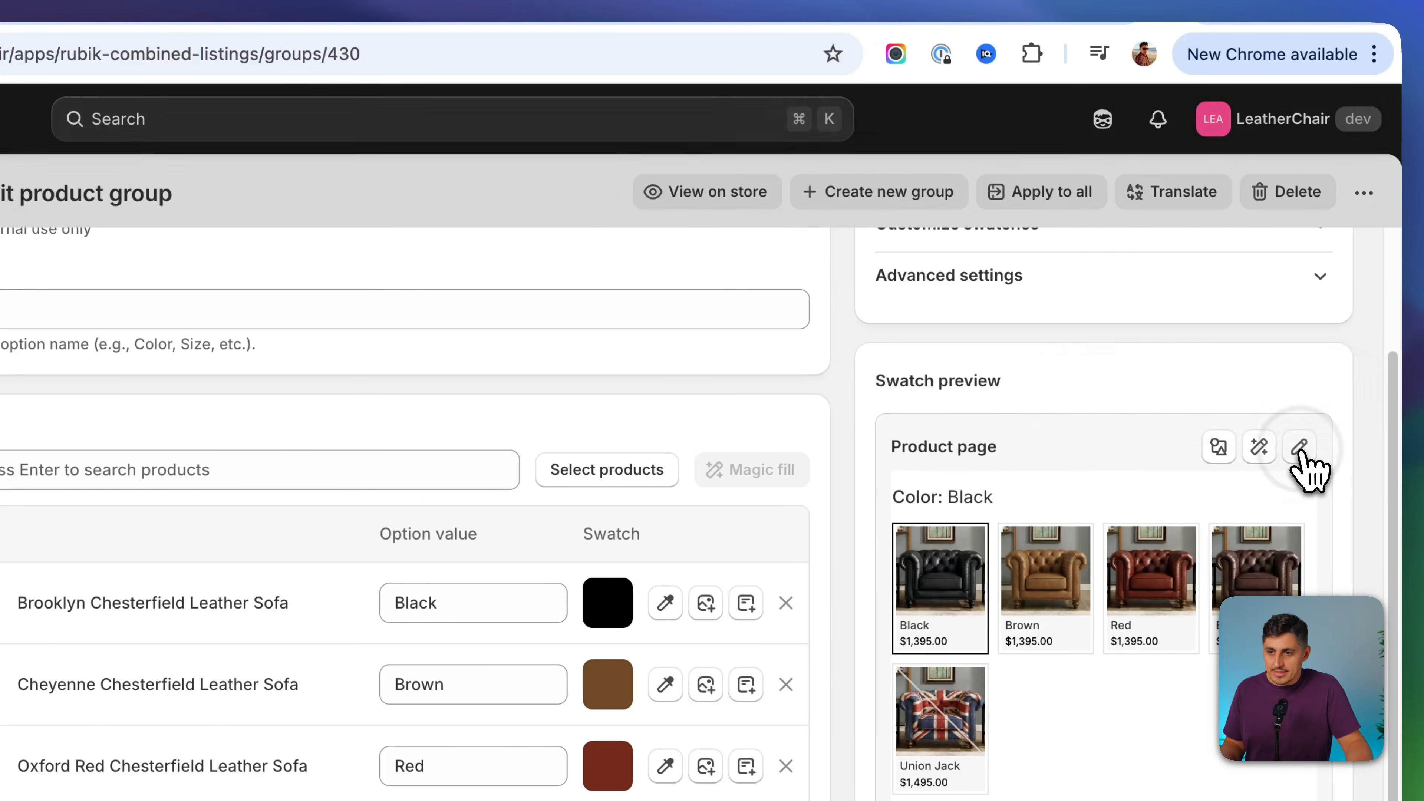
click(1299, 448)
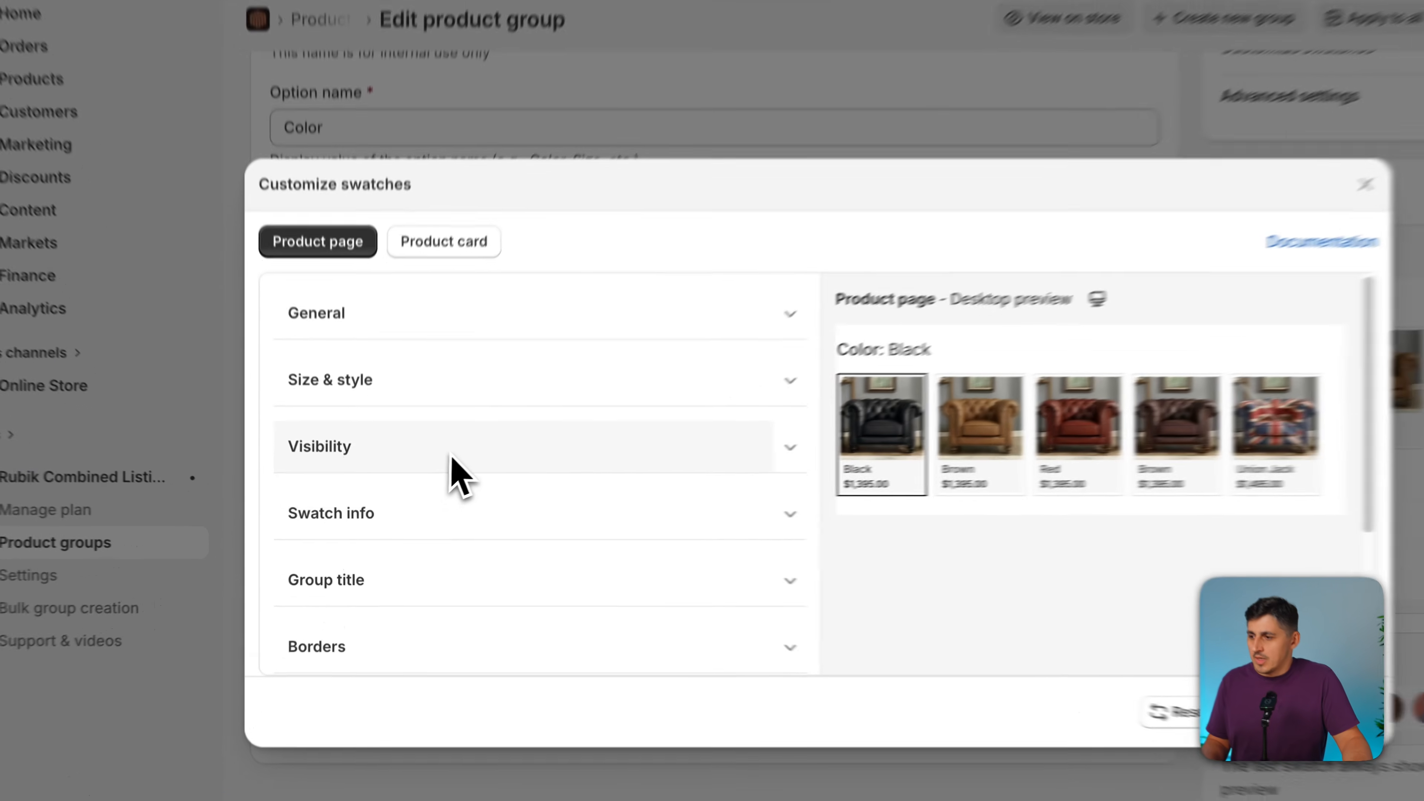
click(395, 513)
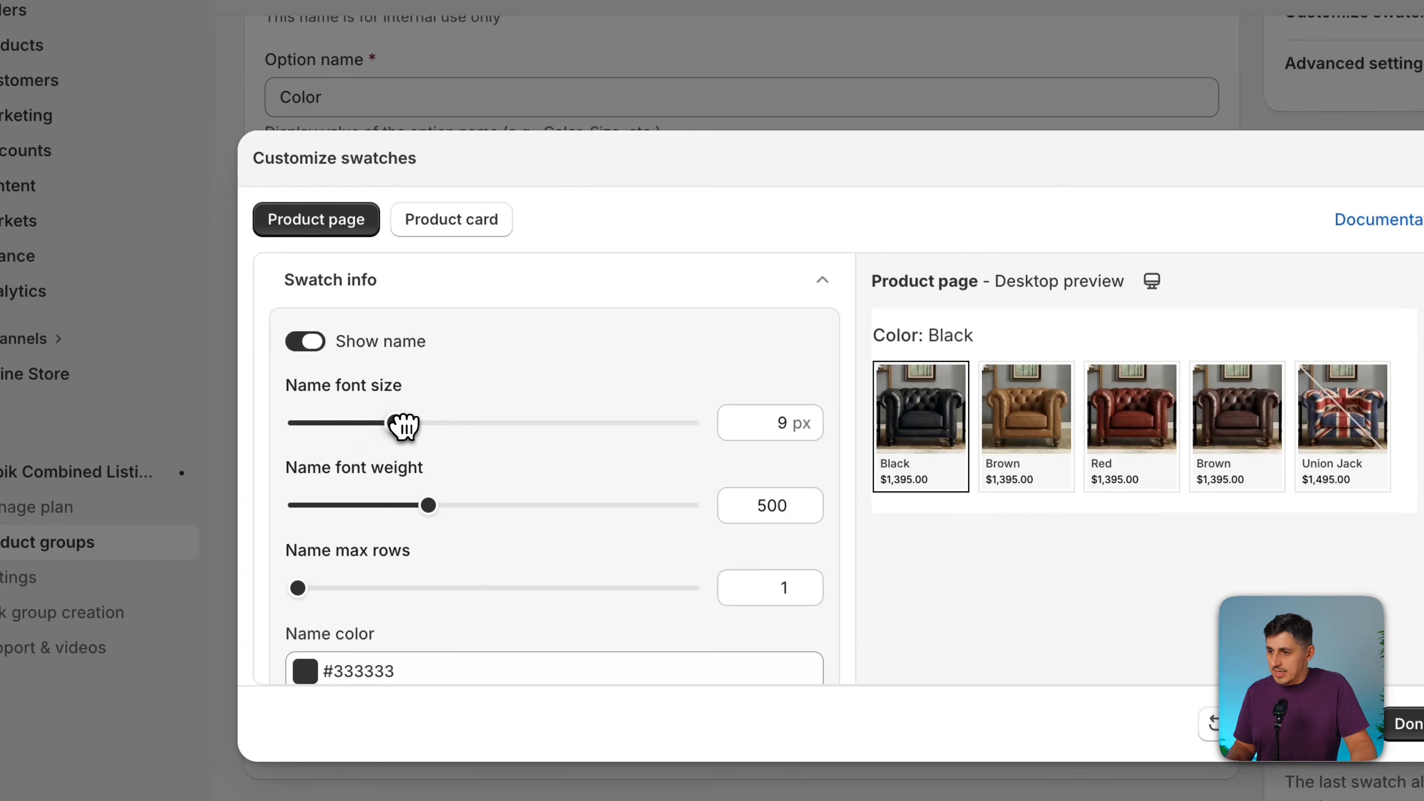
drag(403, 426, 471, 429)
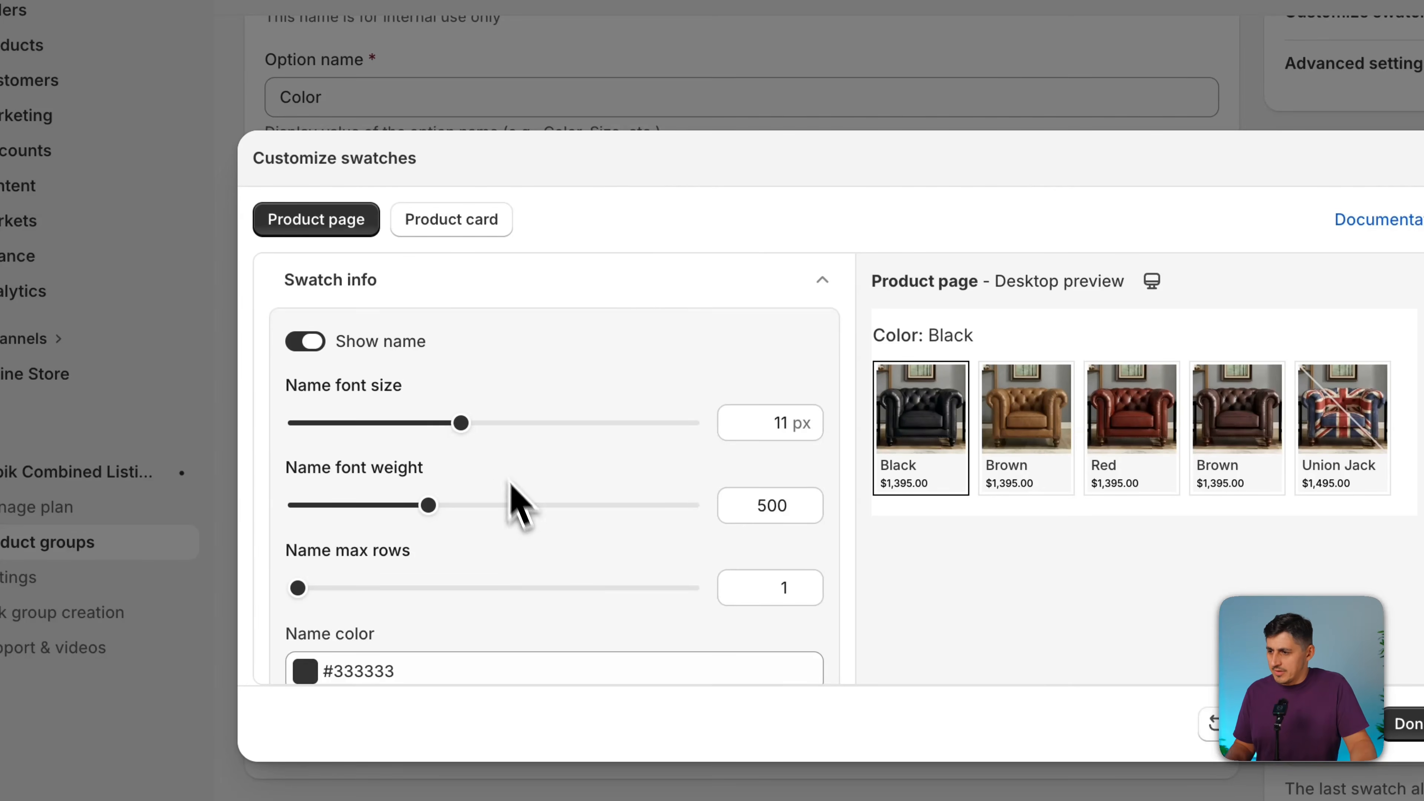
scroll(442, 553, down, 5)
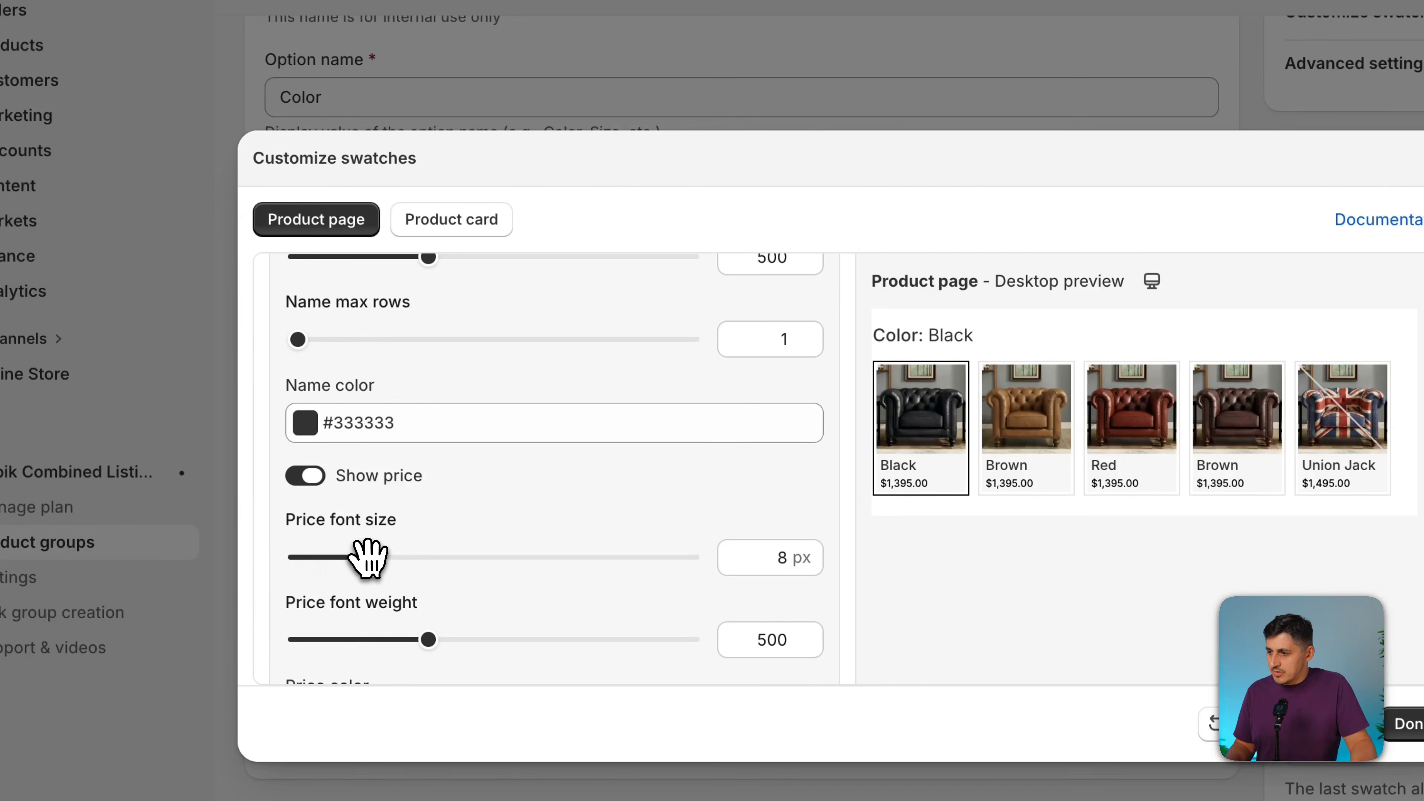
drag(369, 557, 418, 558)
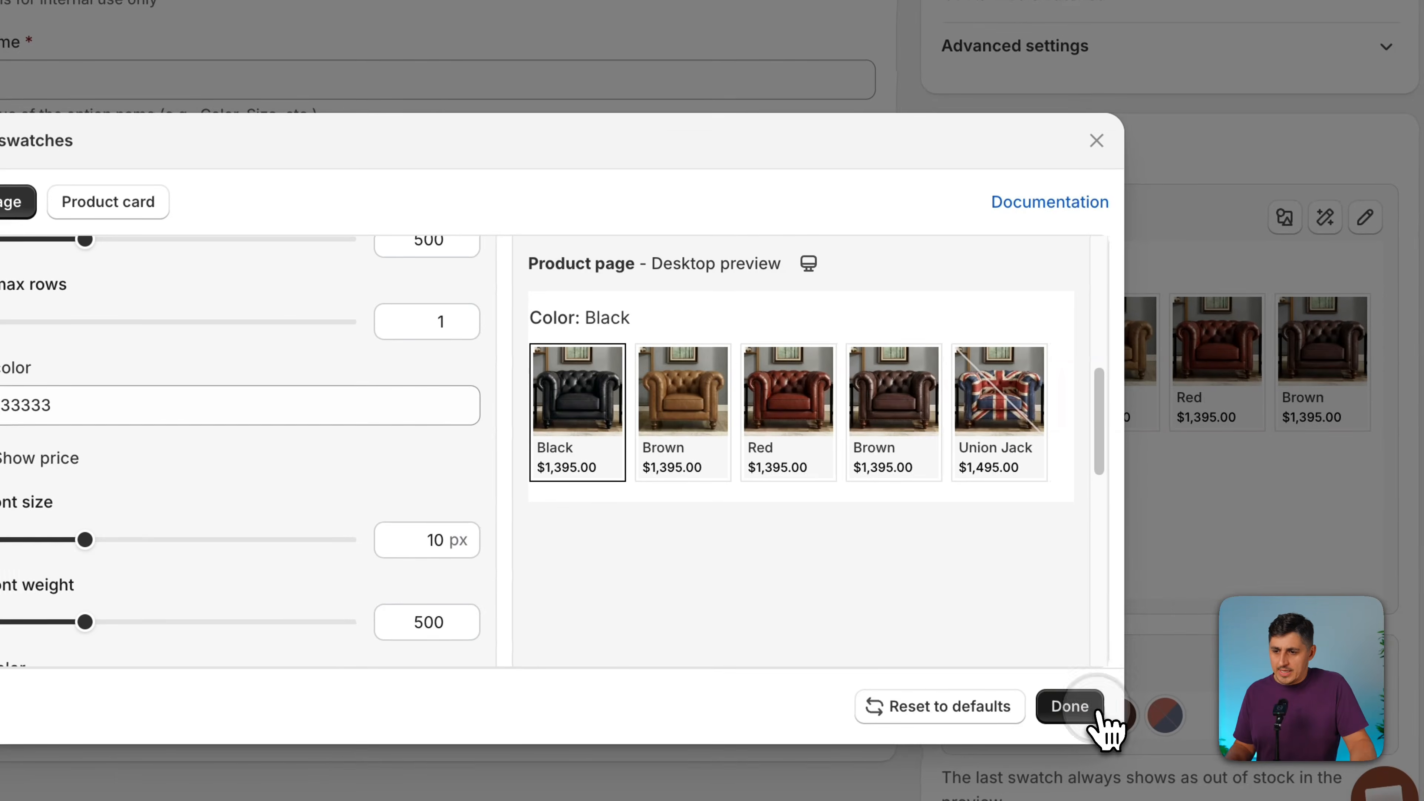
click(1407, 723)
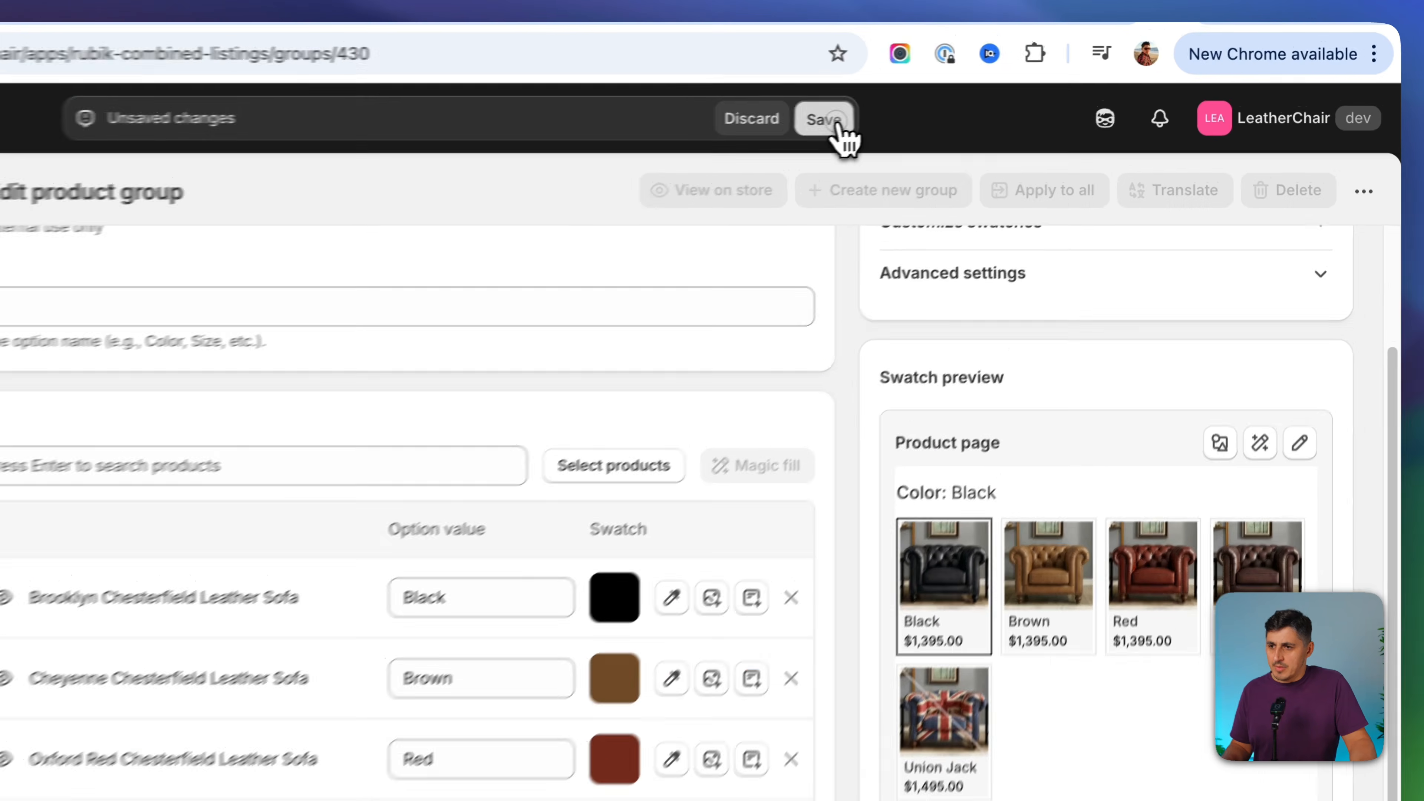
click(836, 133)
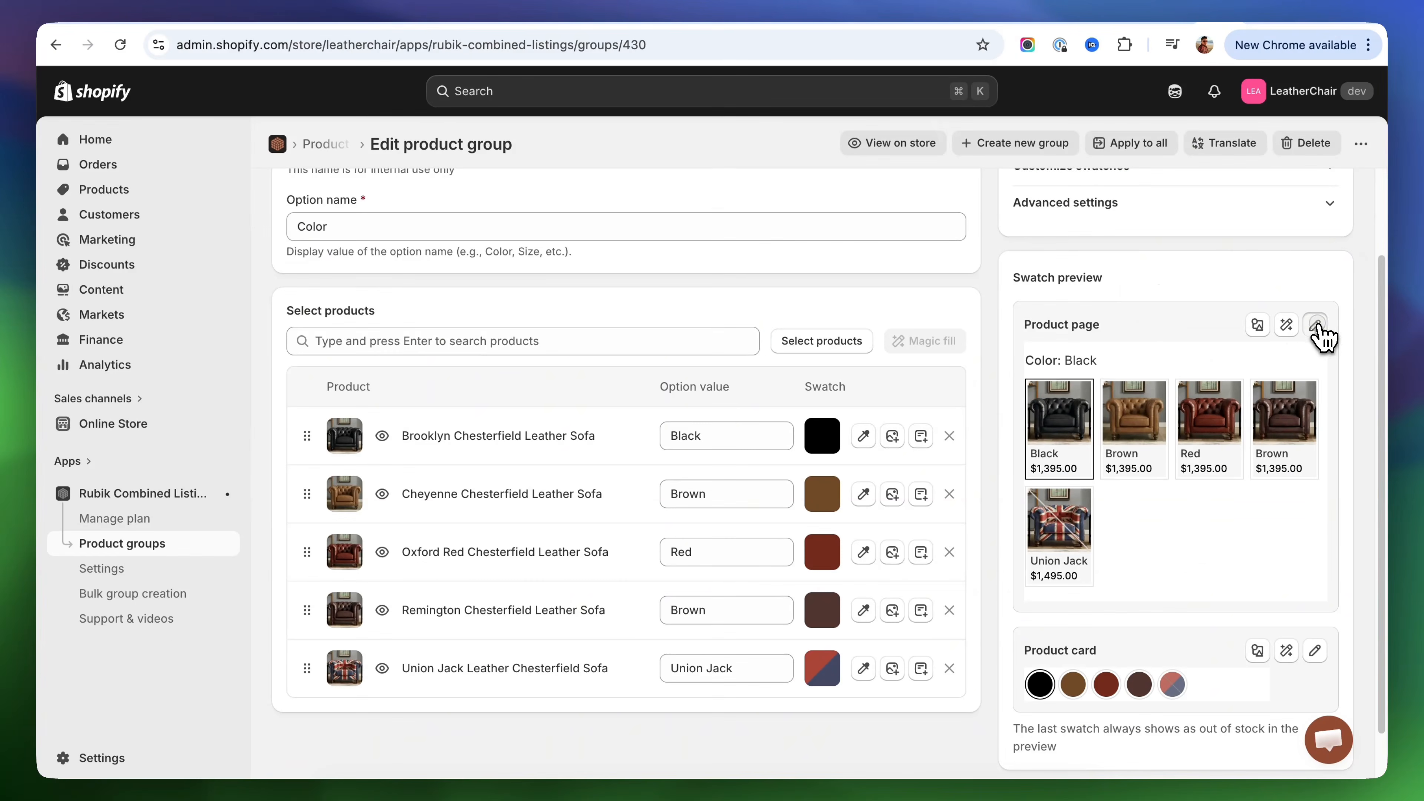
Set the product page swatches' corner radius to 10 px and save the product group
click(1315, 326)
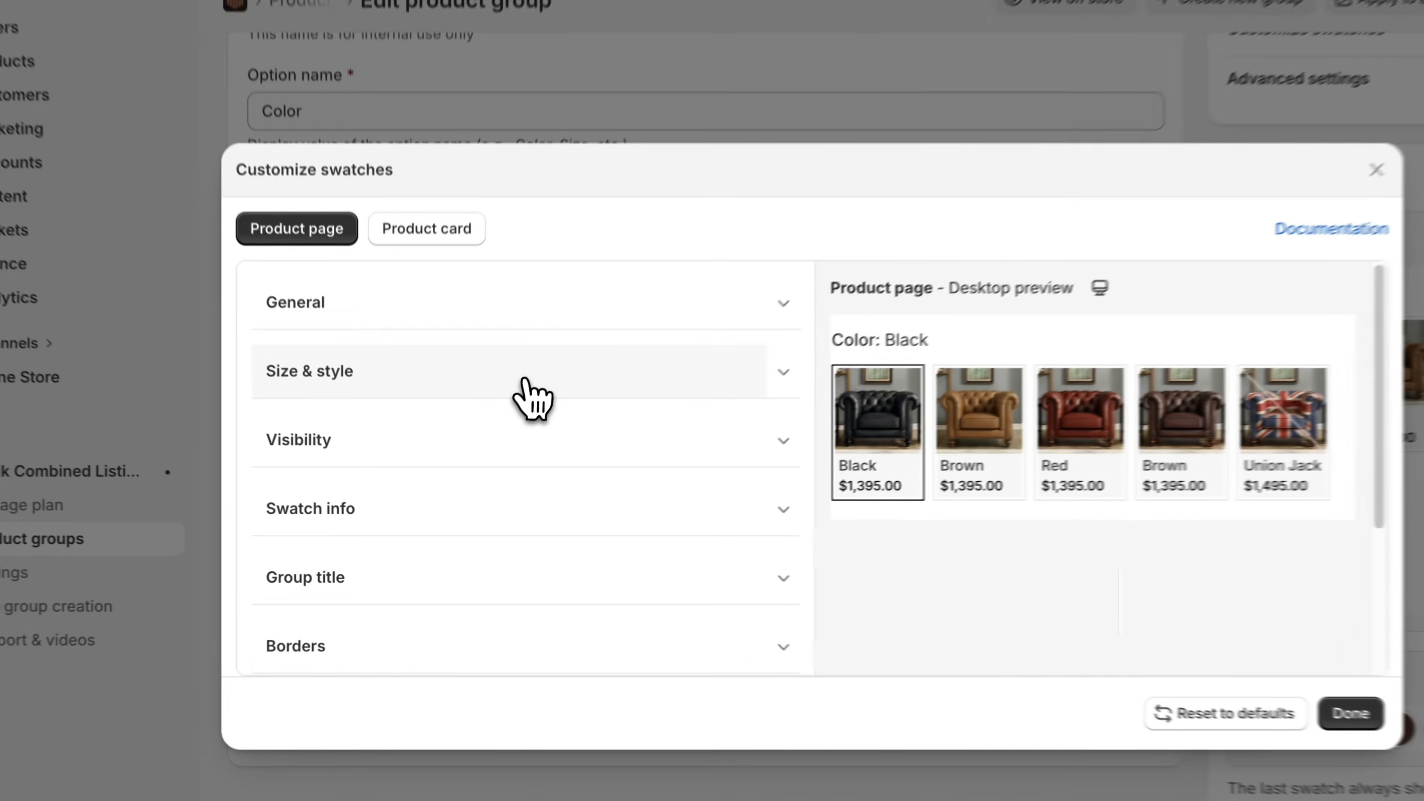
click(497, 424)
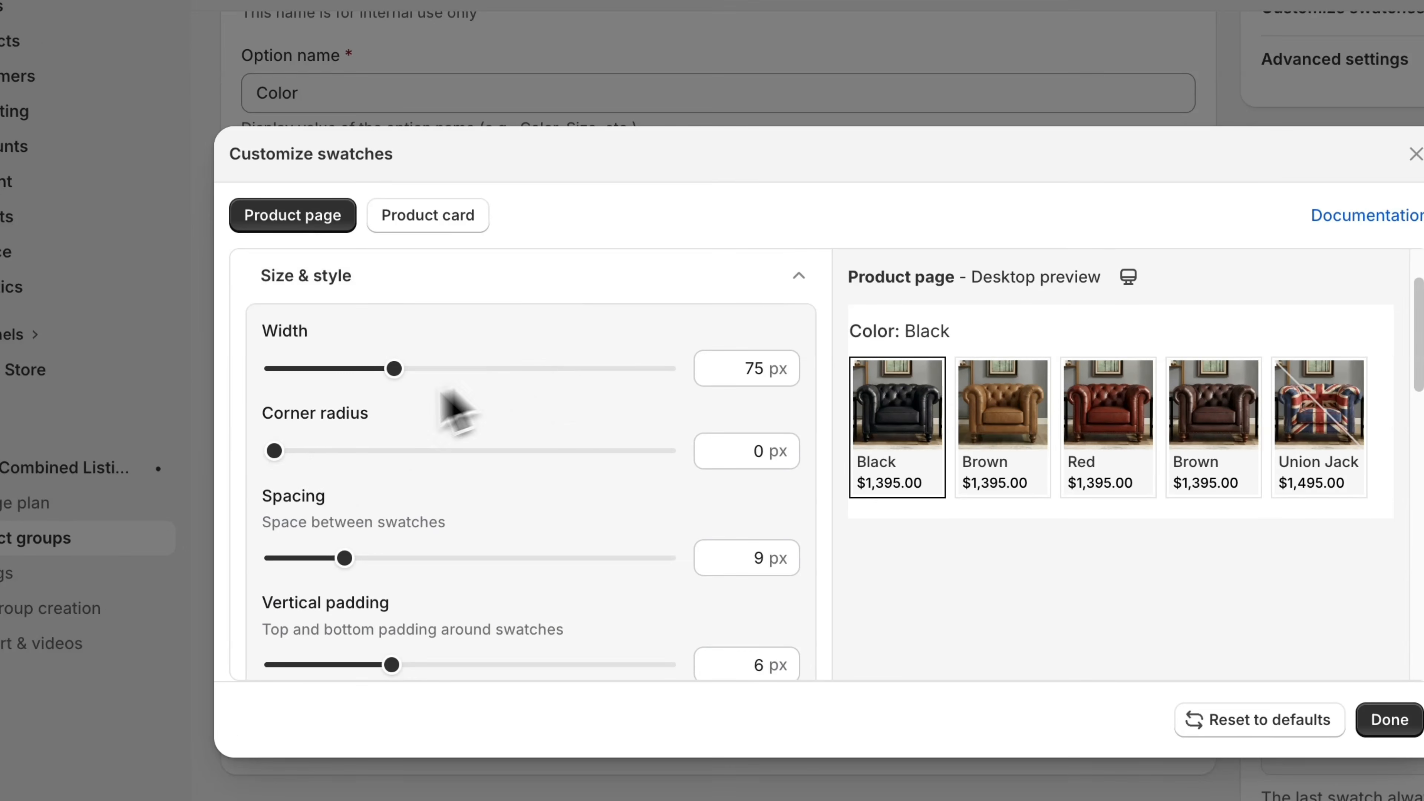
drag(271, 452, 297, 451)
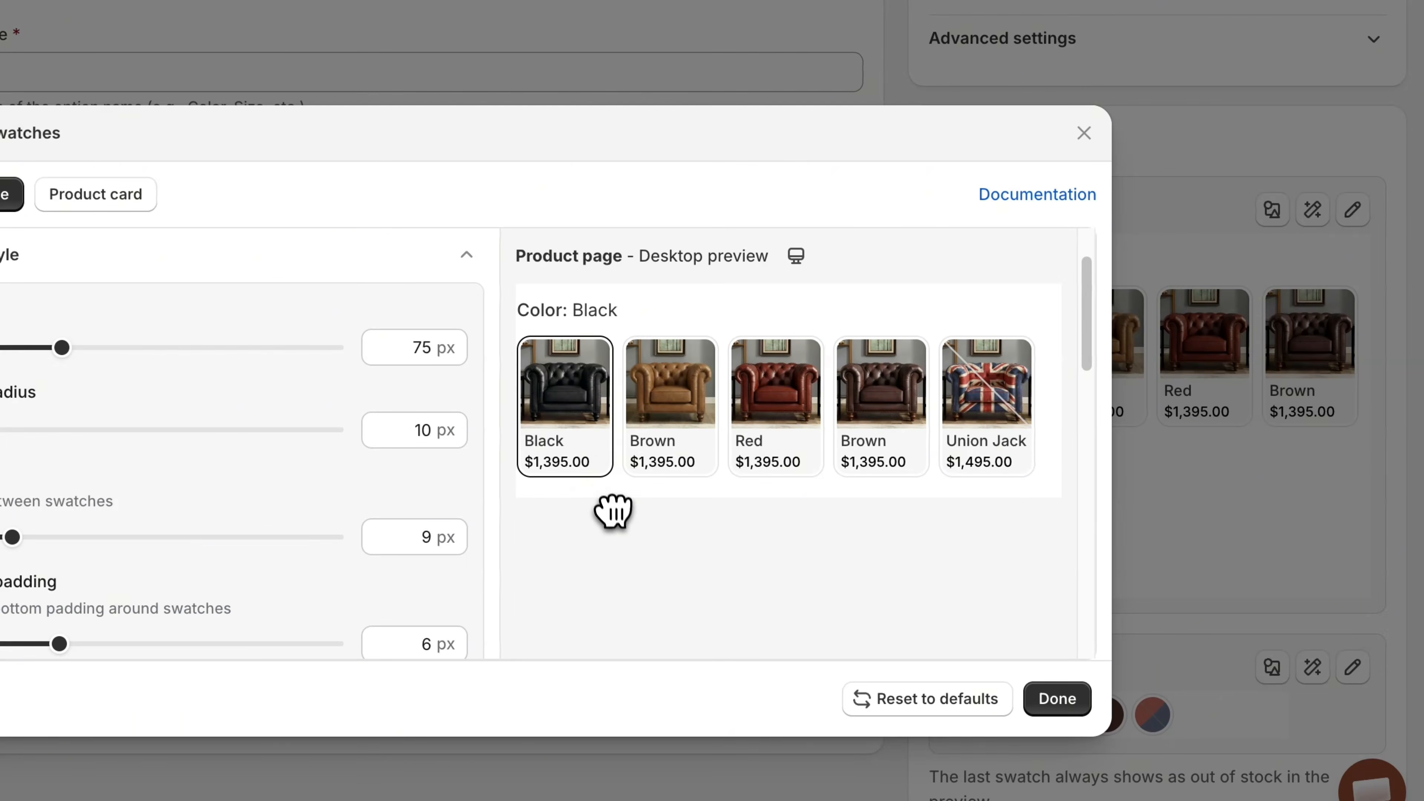
click(1052, 698)
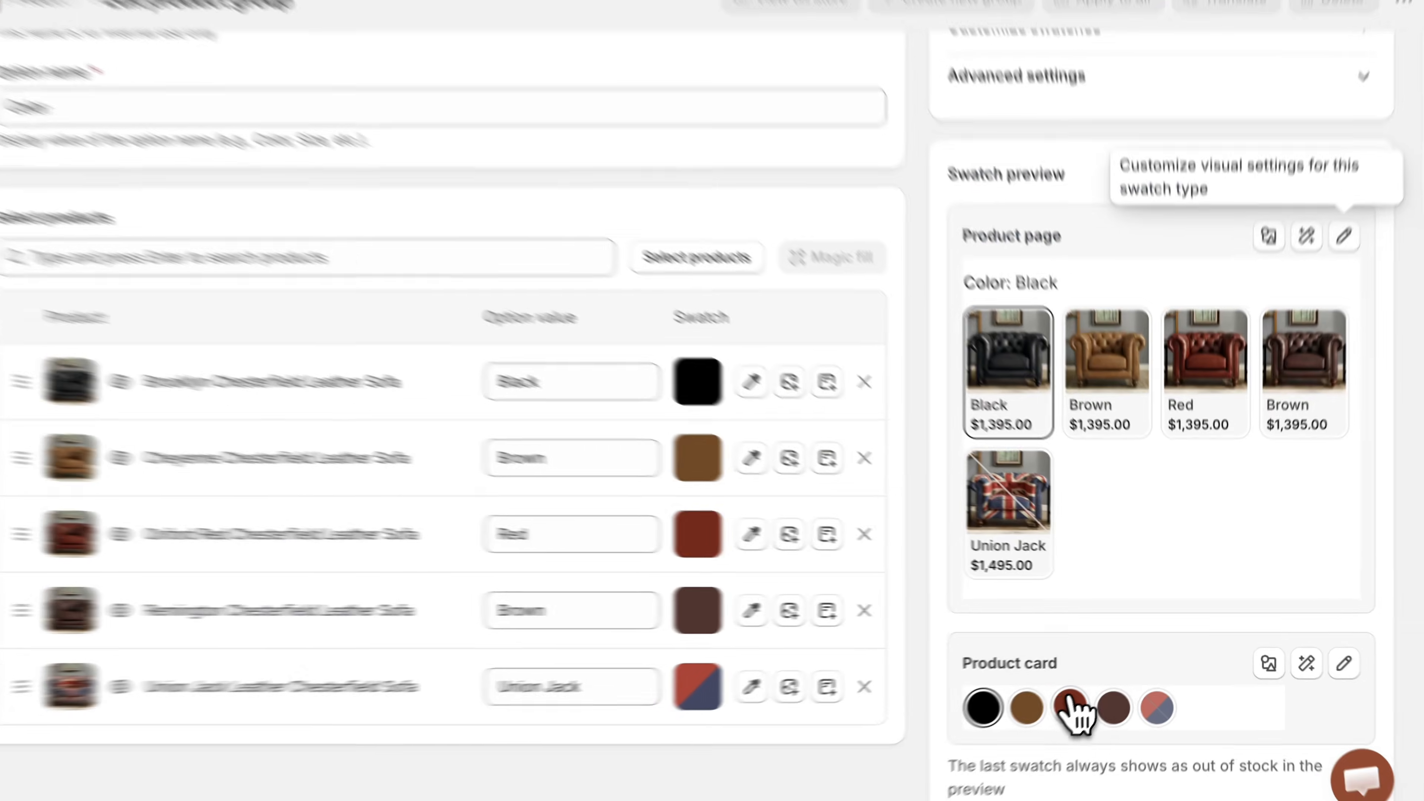
click(974, 93)
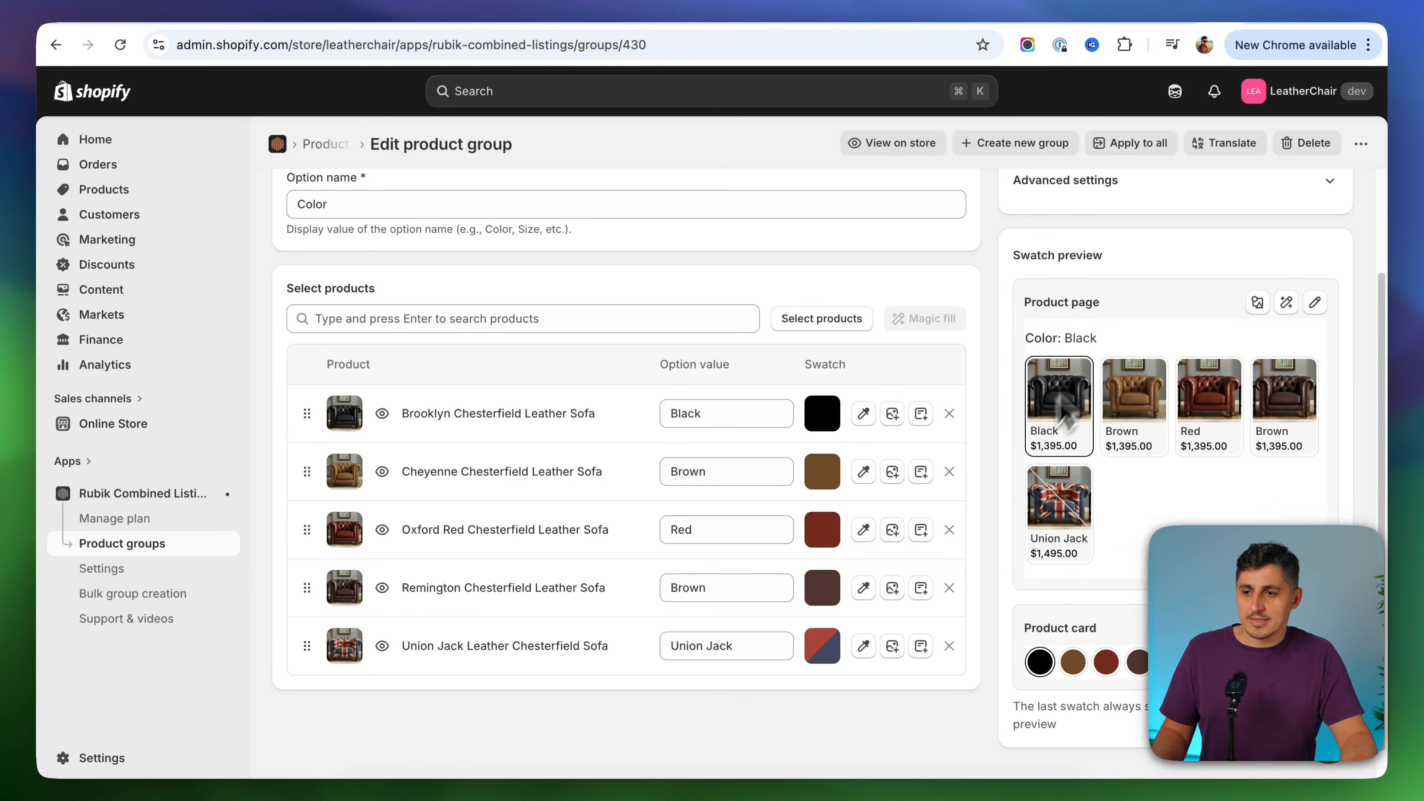
Review the compact style presets for product card swatches, and the custom image, category and color fields of the Black swatch's entry
scroll(1118, 523, down, 1)
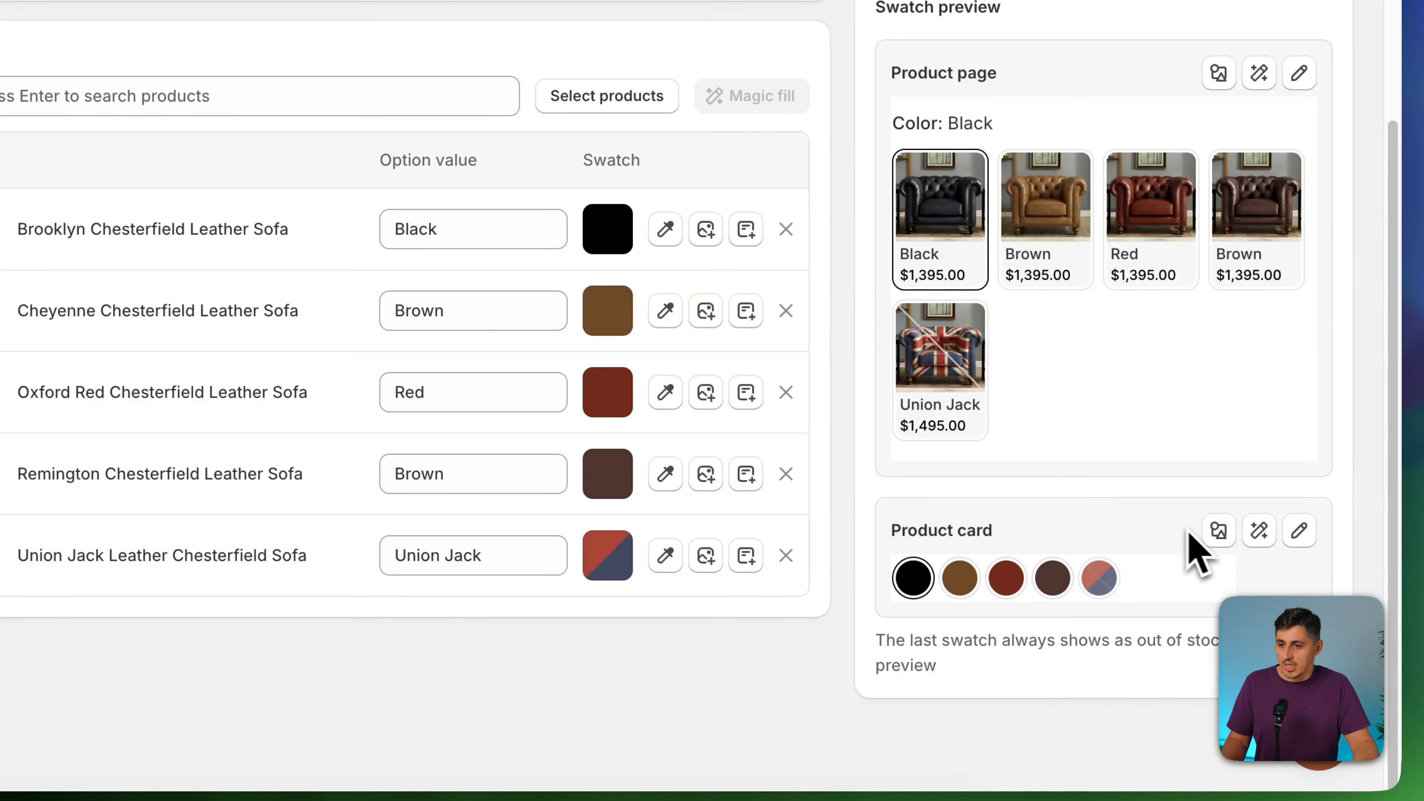
click(1219, 531)
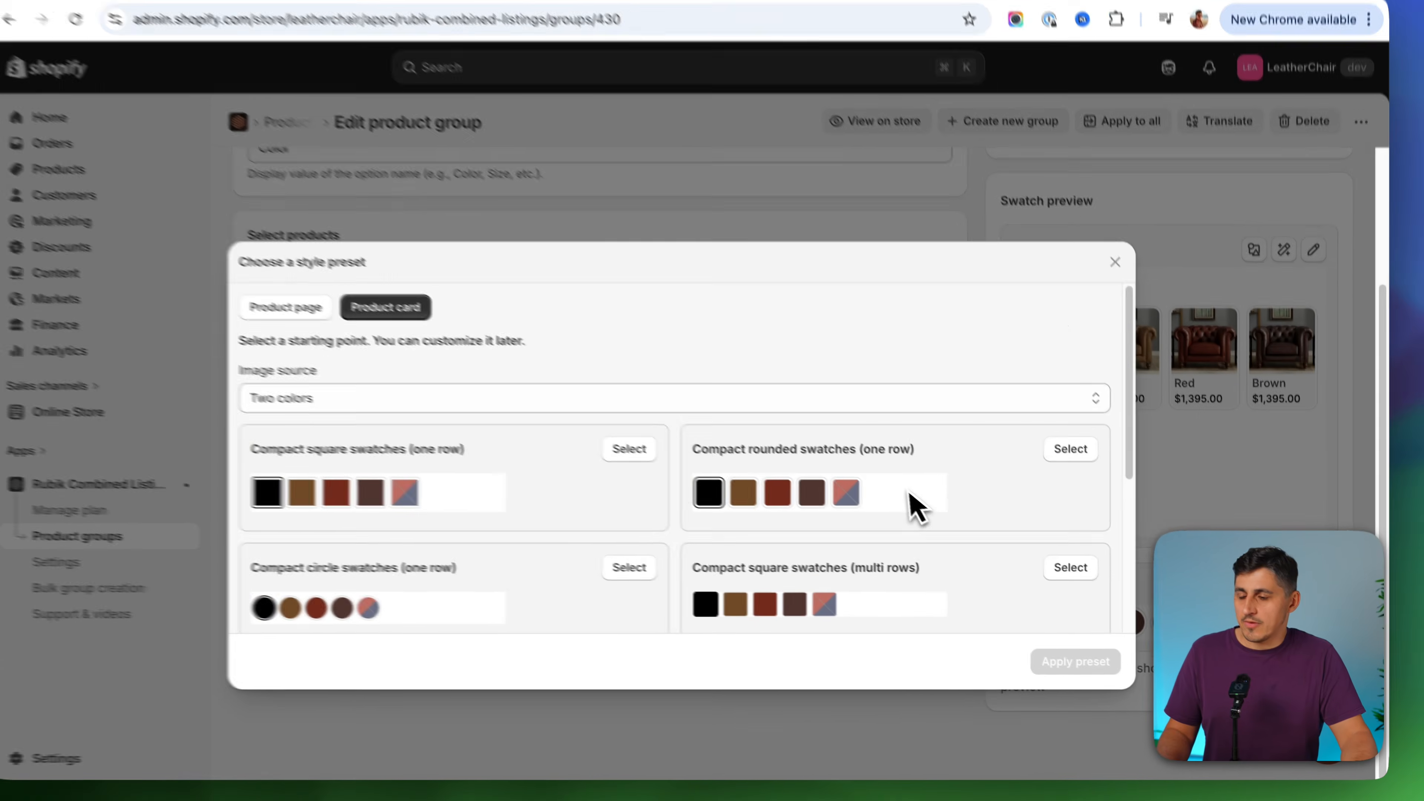
scroll(1031, 533, down, 3)
scroll(1030, 536, down, 1)
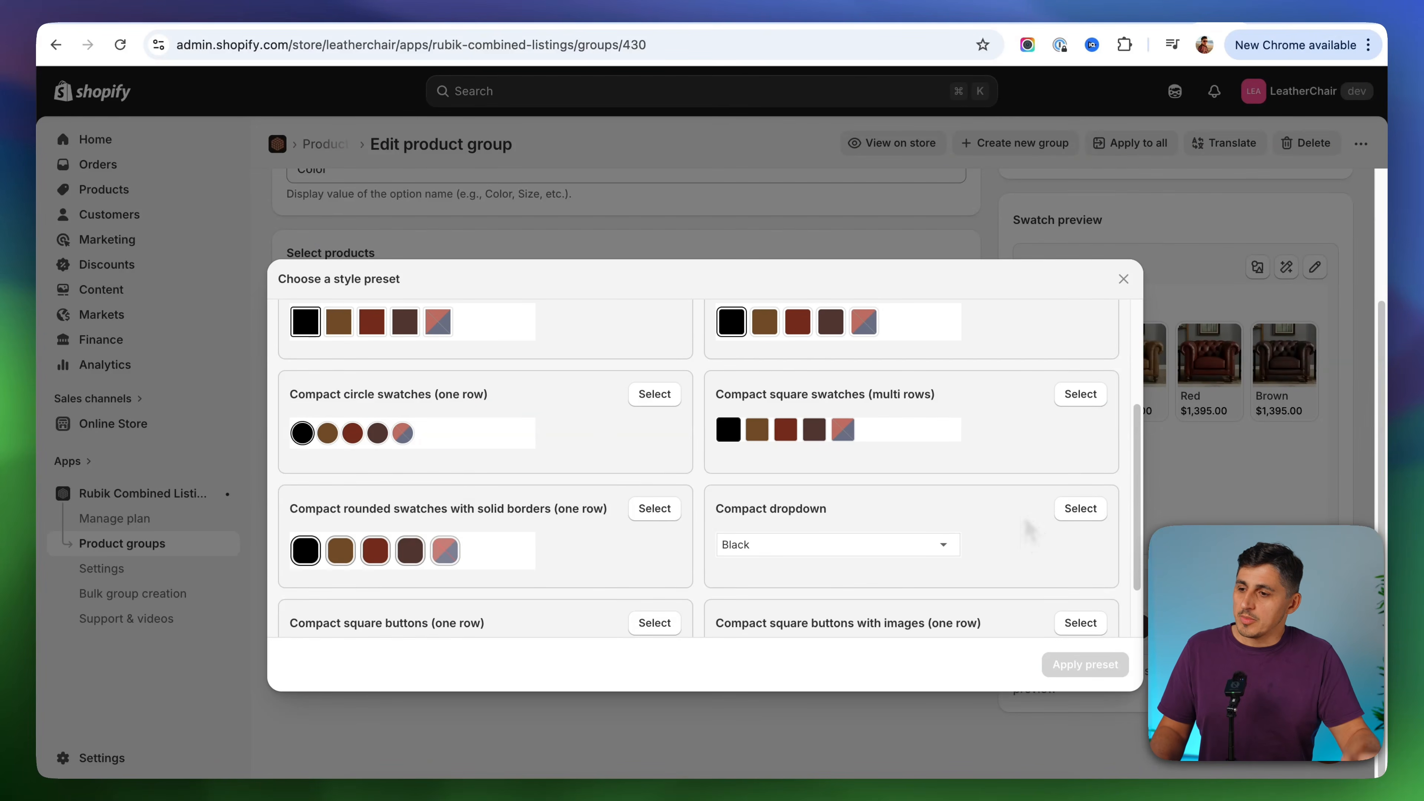
scroll(1029, 532, down, 3)
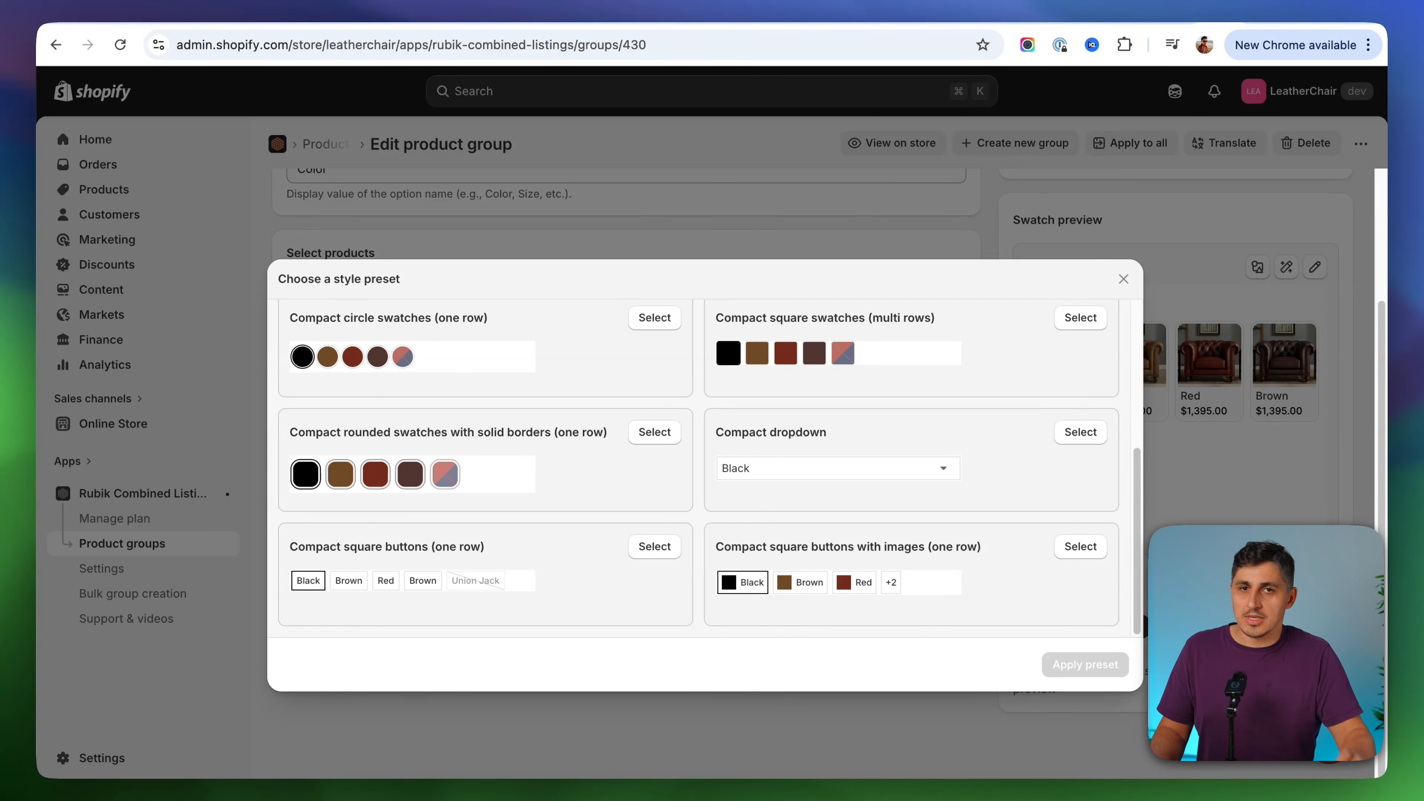
scroll(726, 508, up, 10)
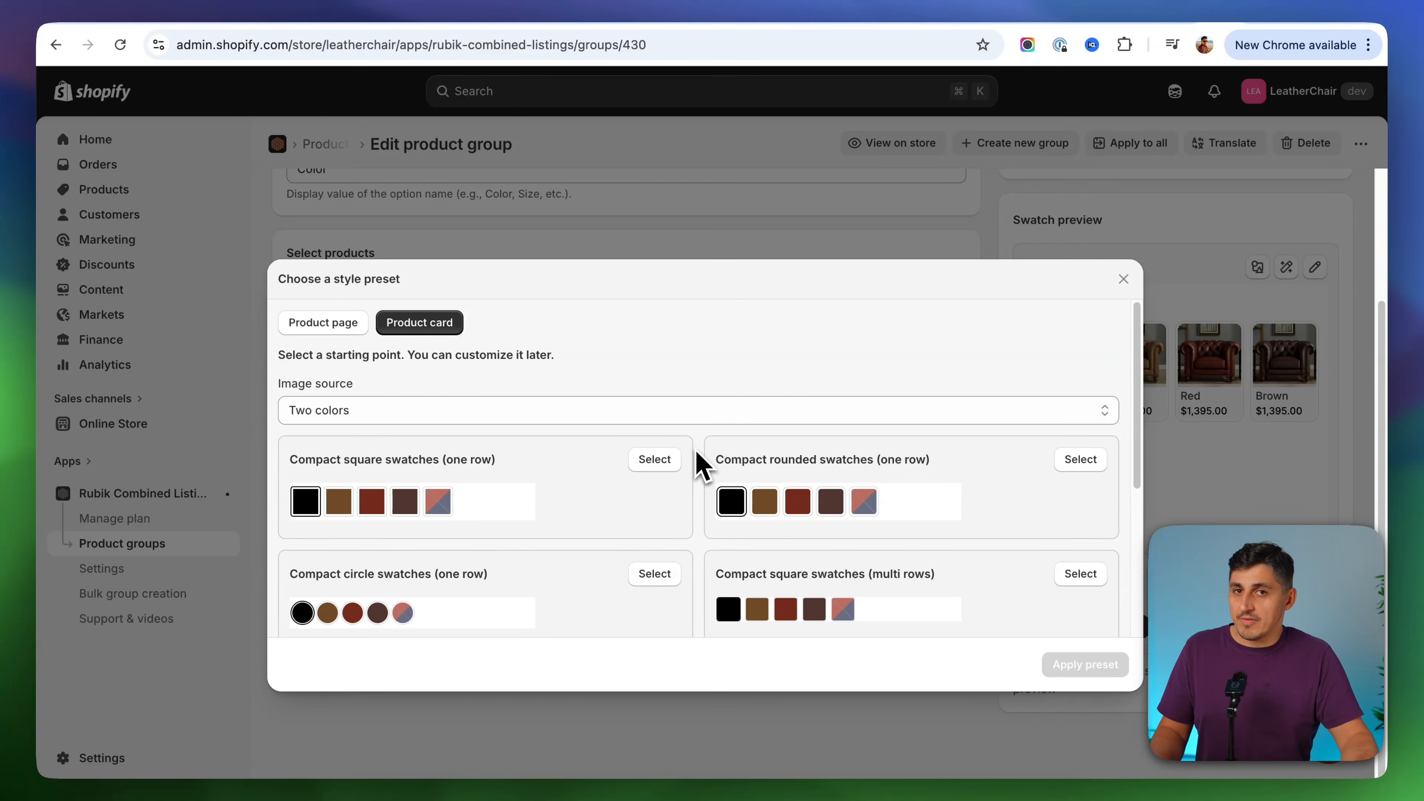
scroll(697, 454, down, 10)
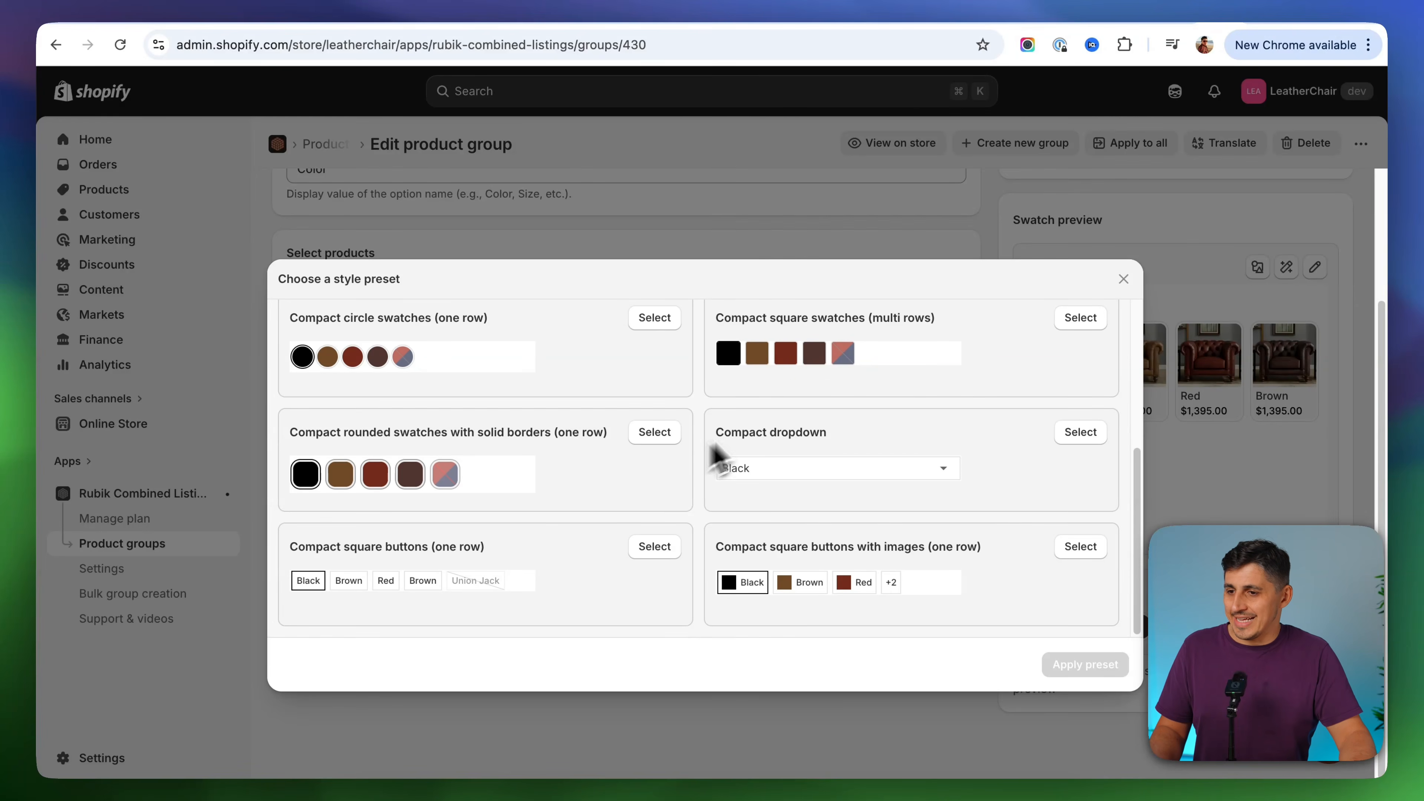
click(1123, 279)
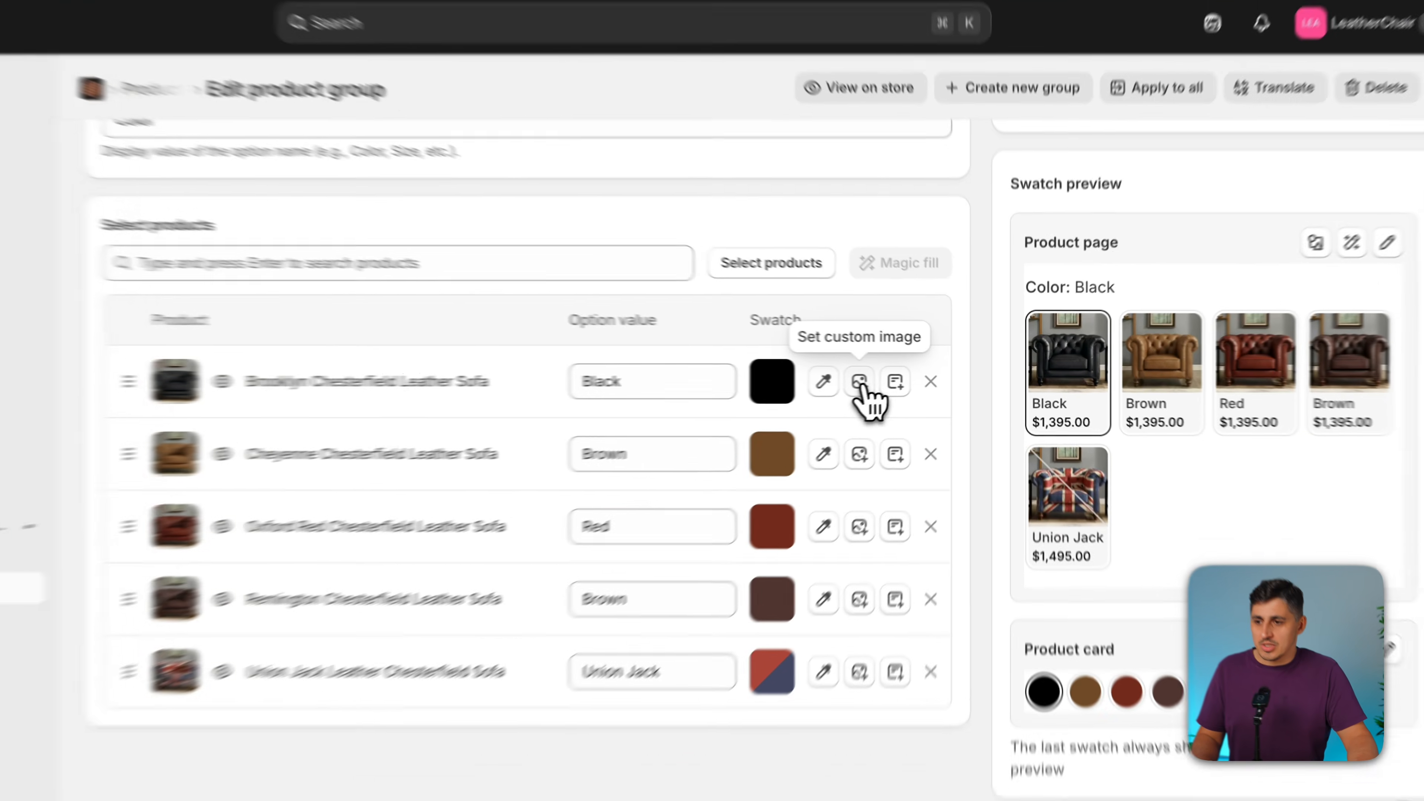
click(892, 379)
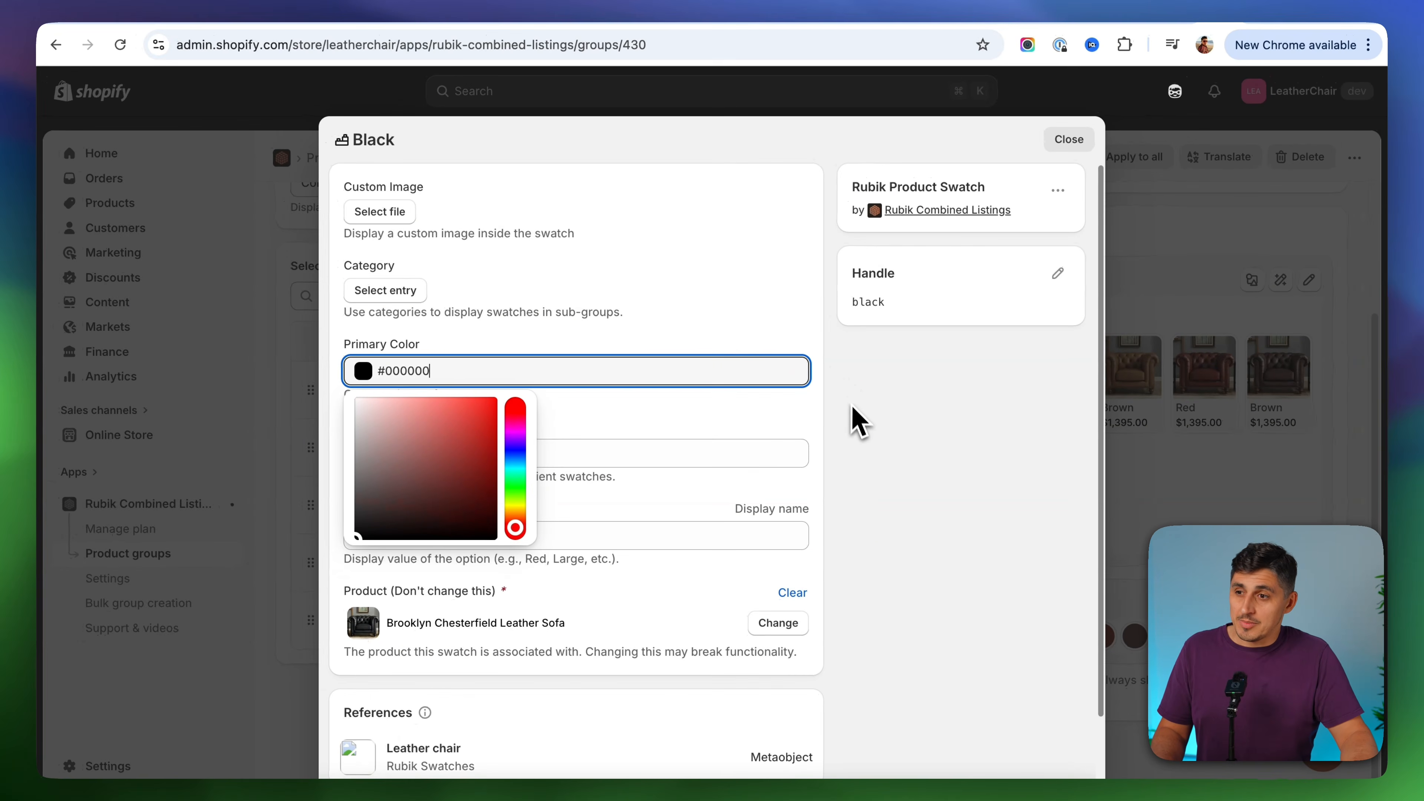
click(1069, 139)
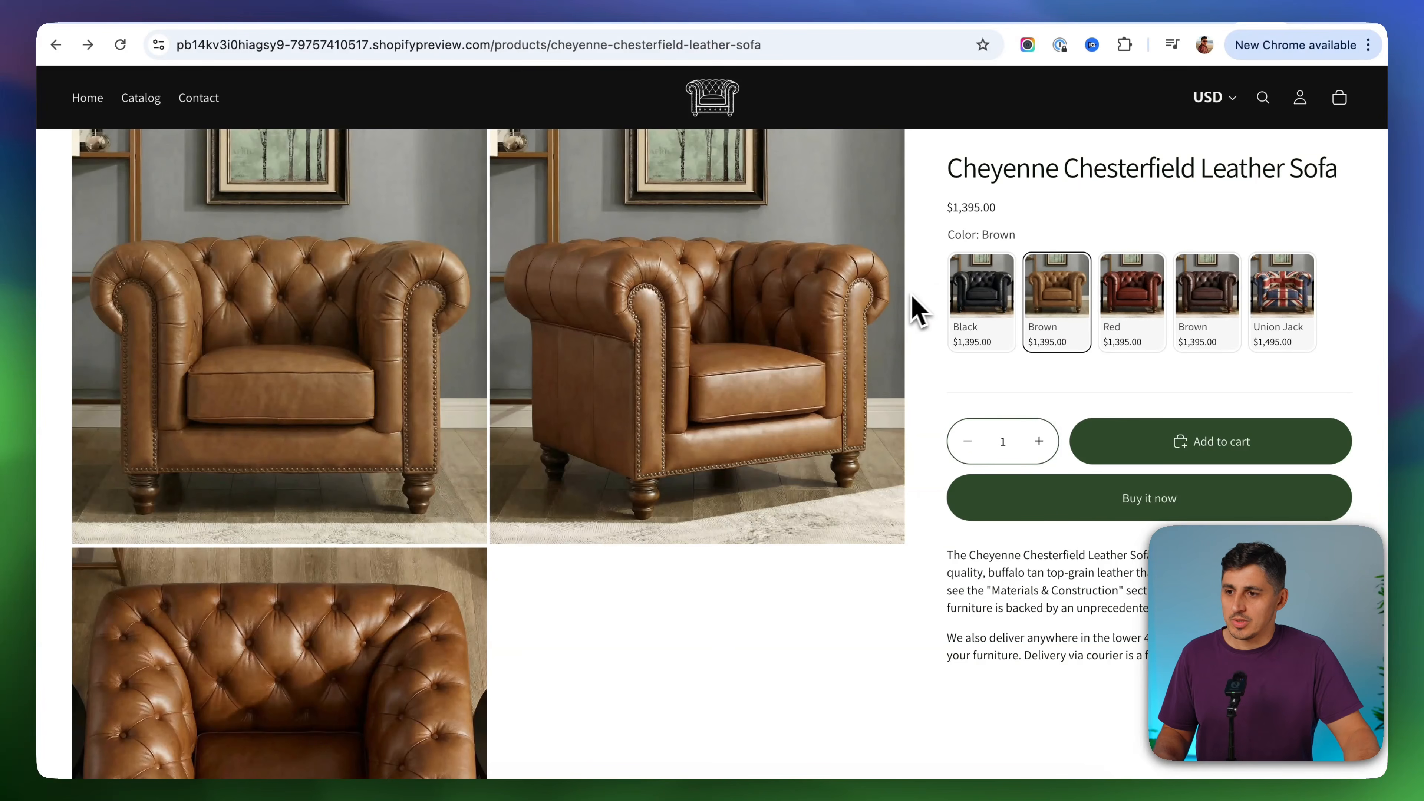
Preview the Cheyenne sofa's product page and the home page's product cards in the browser's responsive mobile view
right_click(942, 297)
click(976, 636)
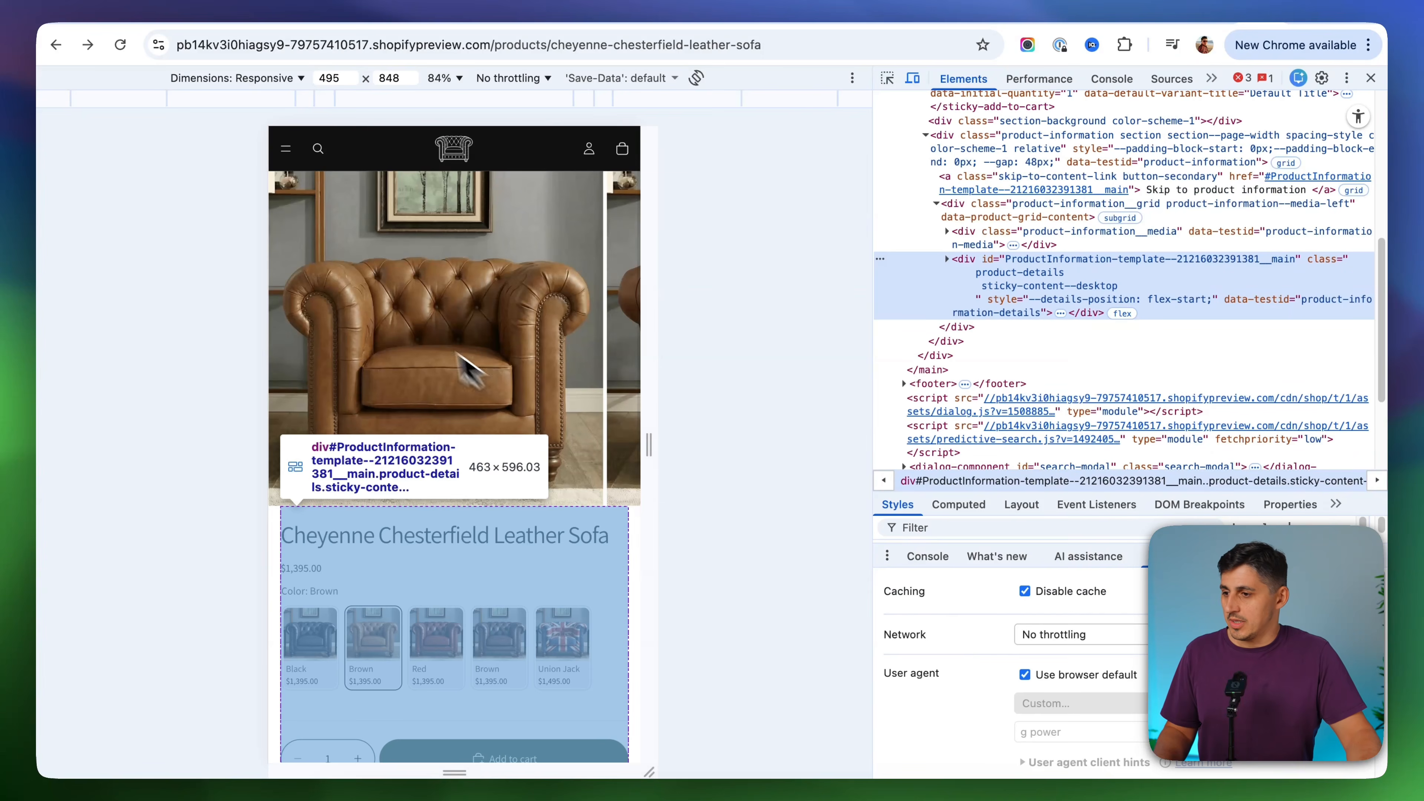
scroll(579, 375, down, 5)
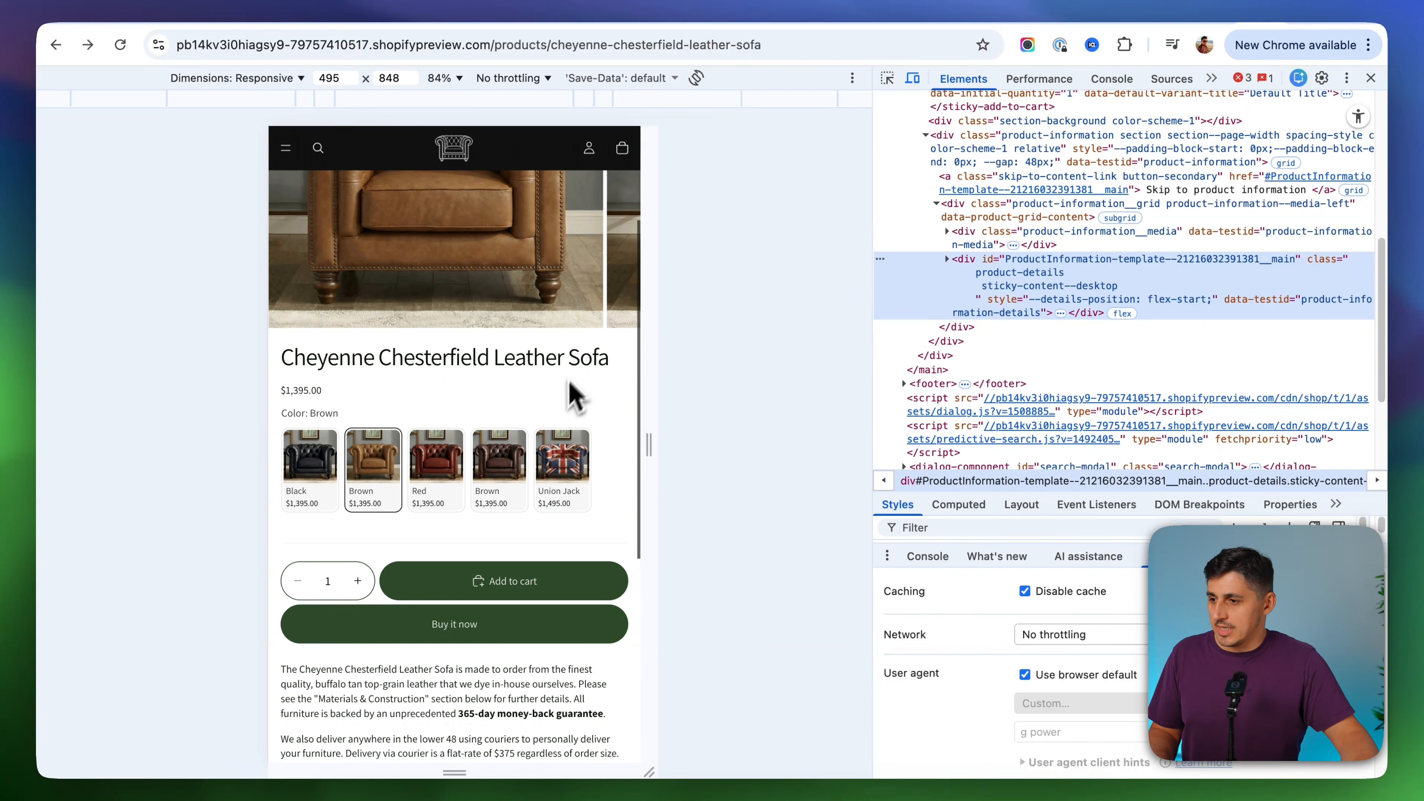
scroll(445, 309, up, 5)
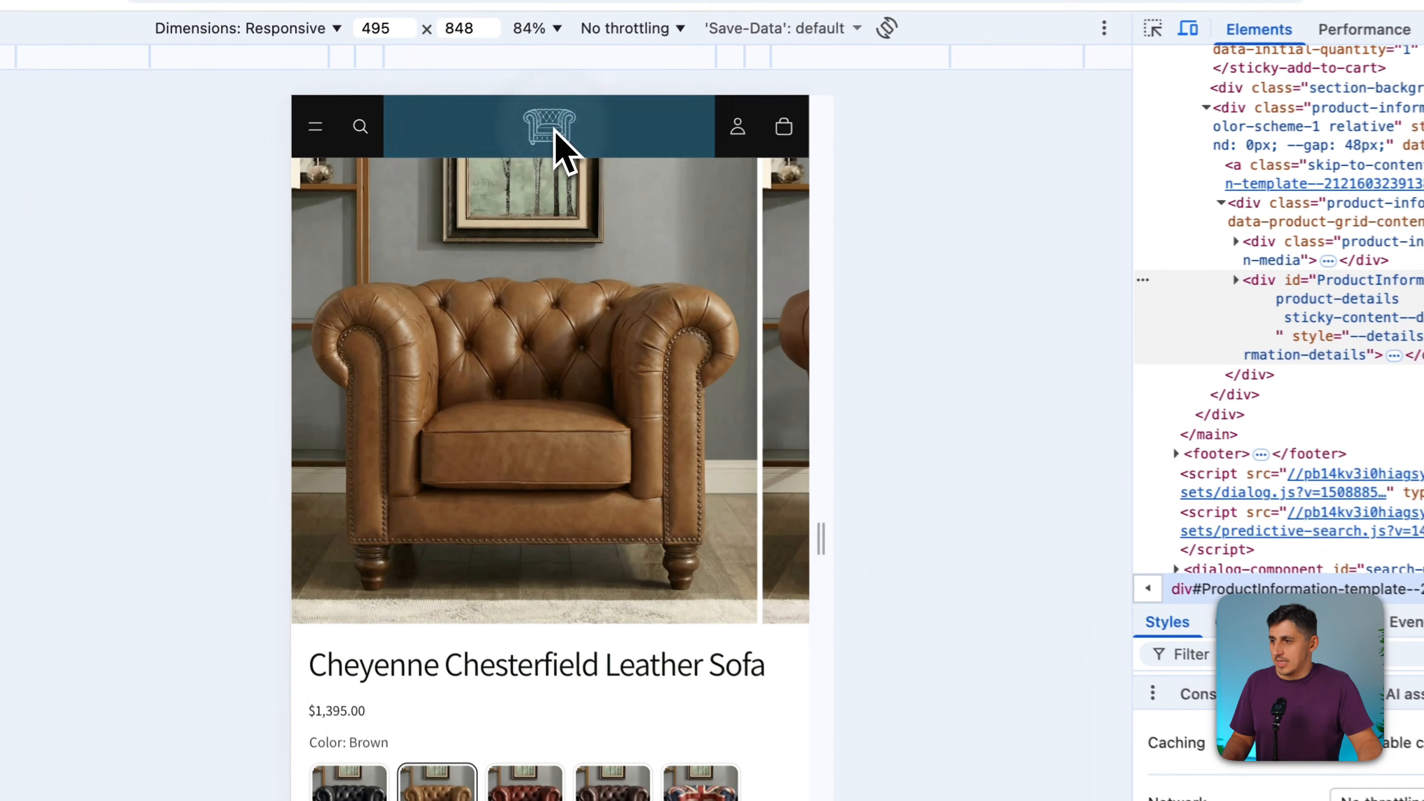
click(455, 148)
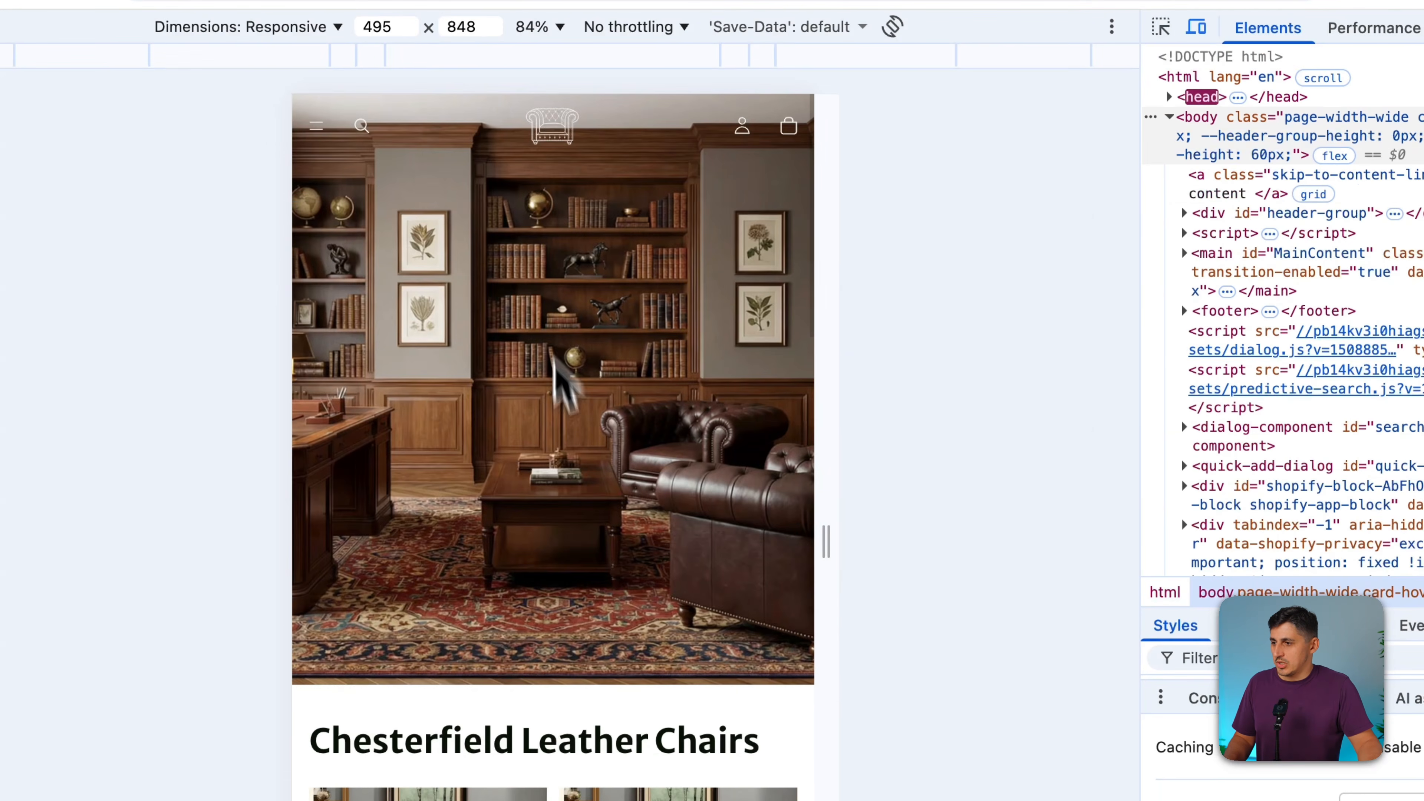
scroll(575, 568, down, 5)
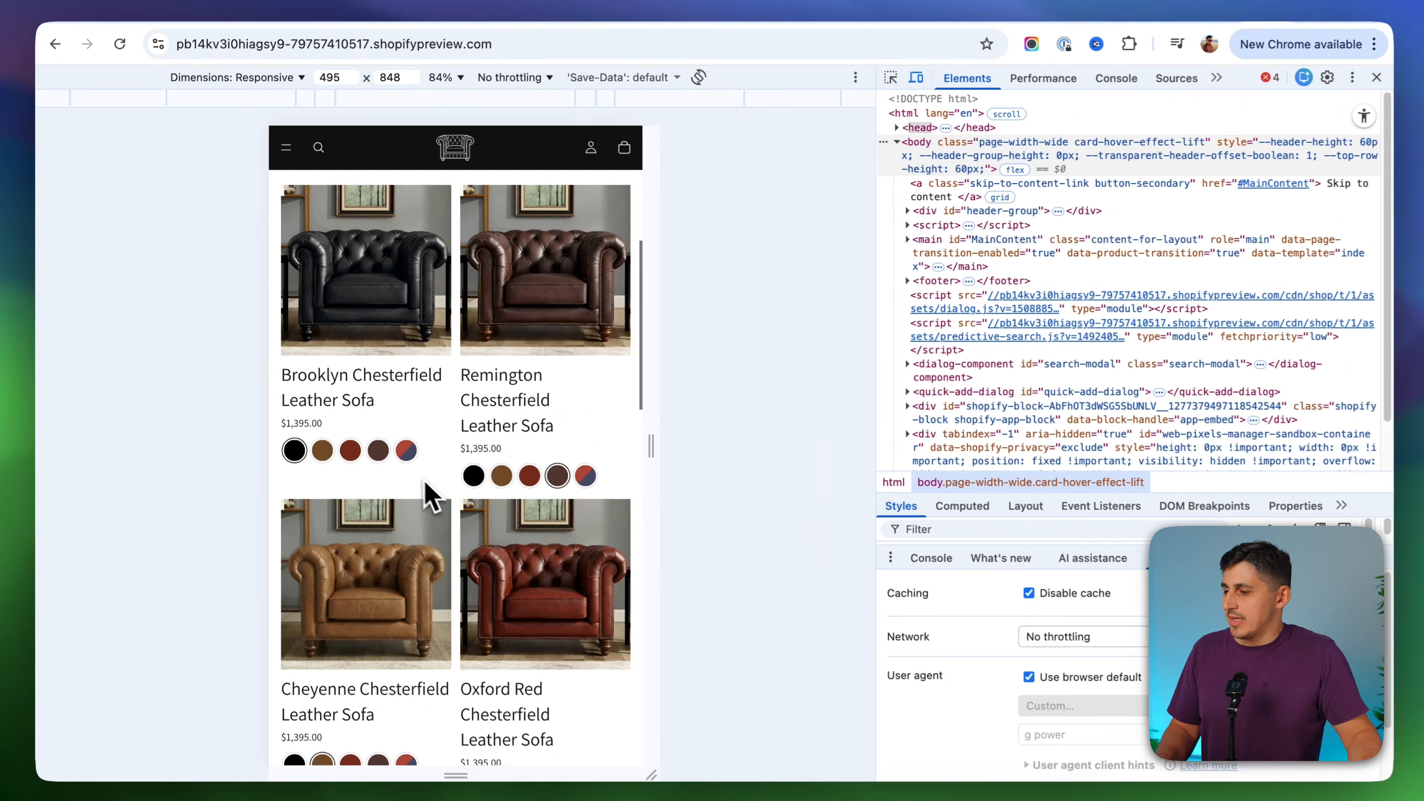
scroll(392, 493, up, 2)
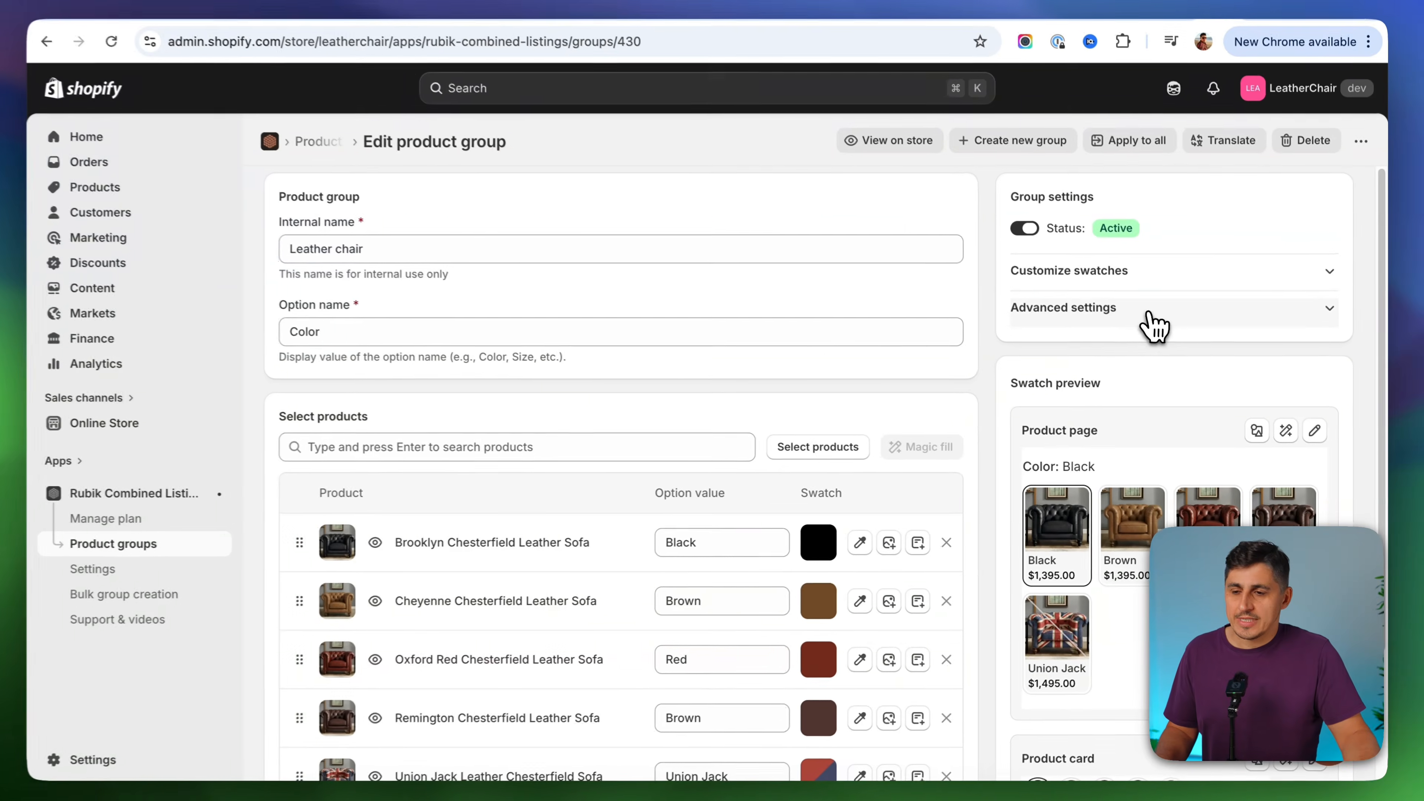
Enable a different swatch style on mobile in the Leather chair group's advanced settings, and compare the mobile and desktop swatch previews
click(1153, 323)
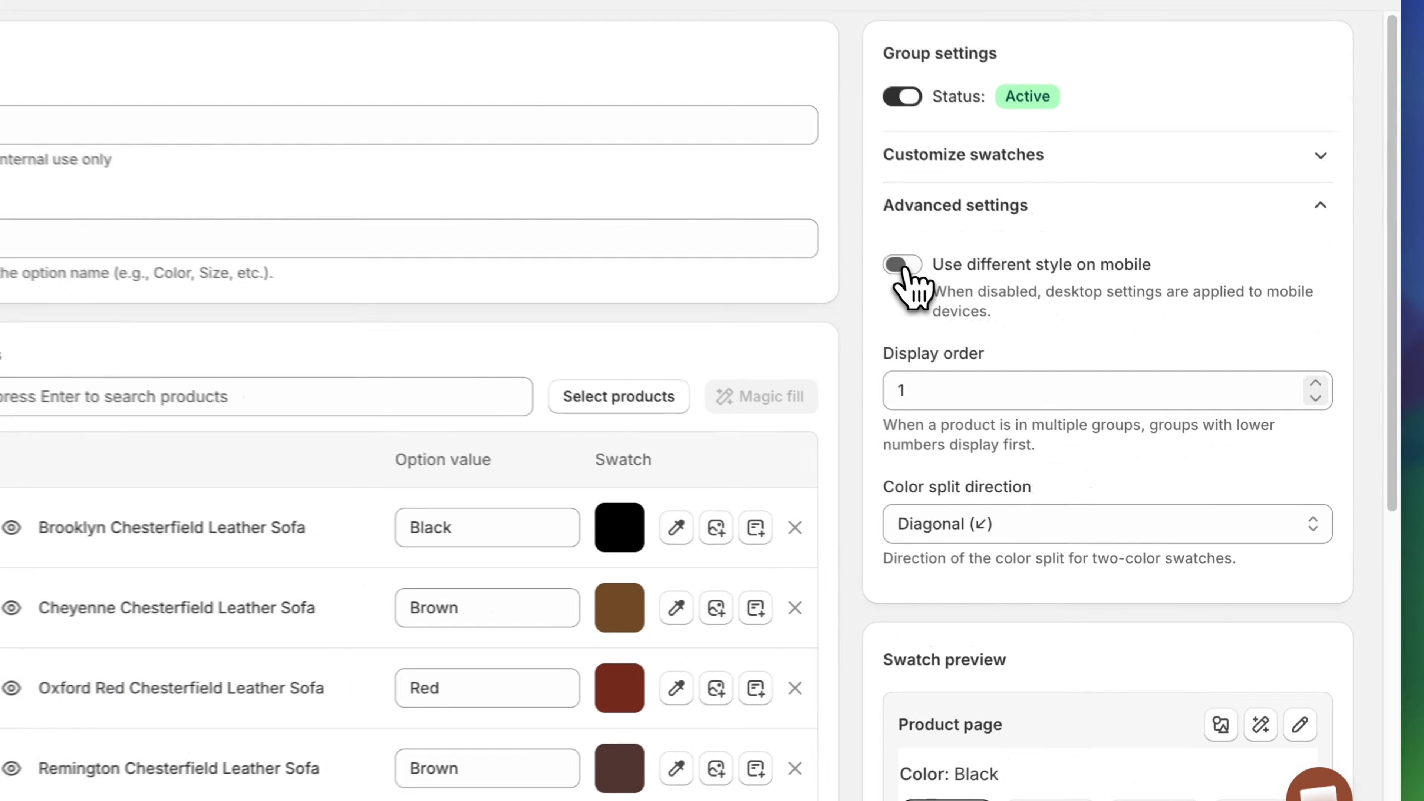
click(1027, 351)
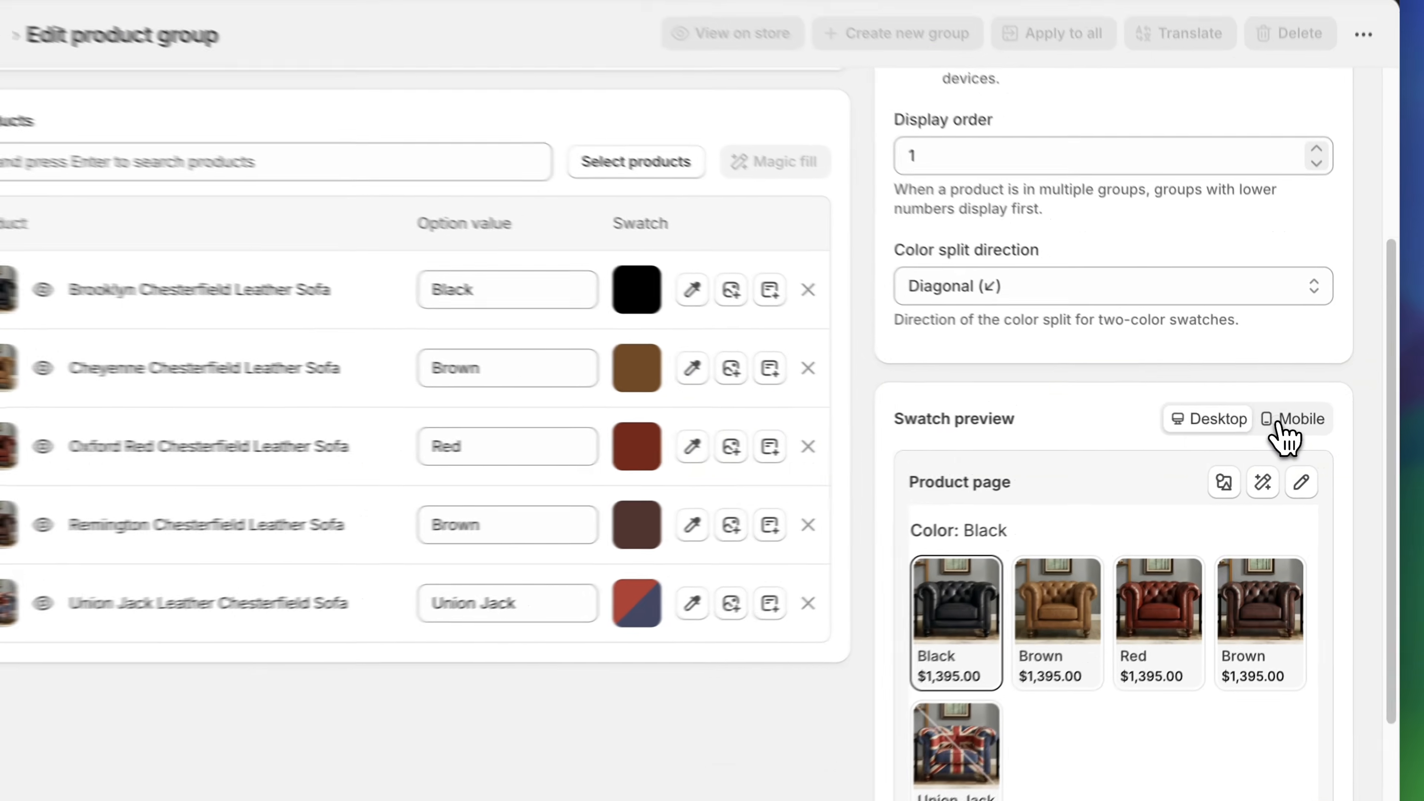
click(1310, 429)
click(1248, 429)
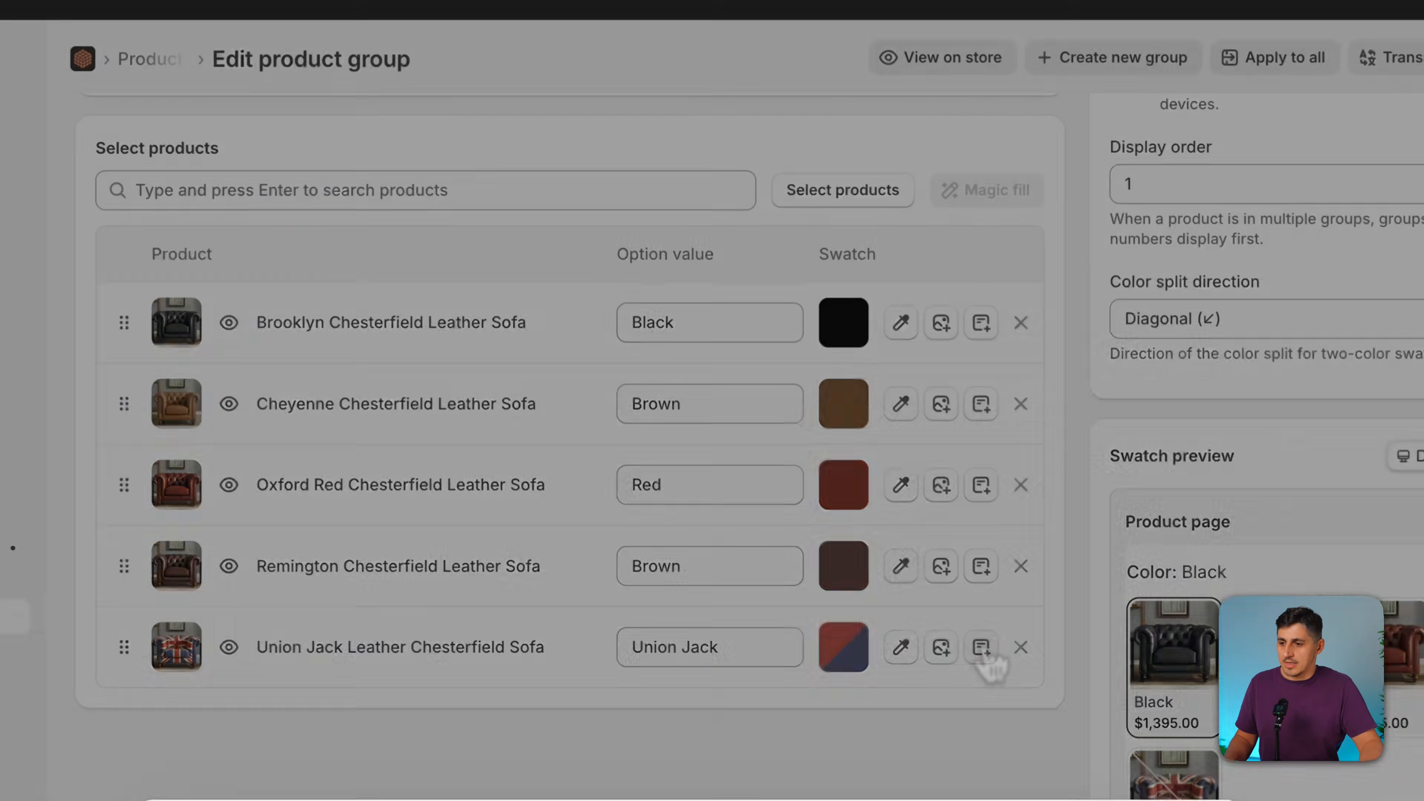
Create a swatch category named "Limited edition" from the Union Jack swatch's entry and save it
click(983, 643)
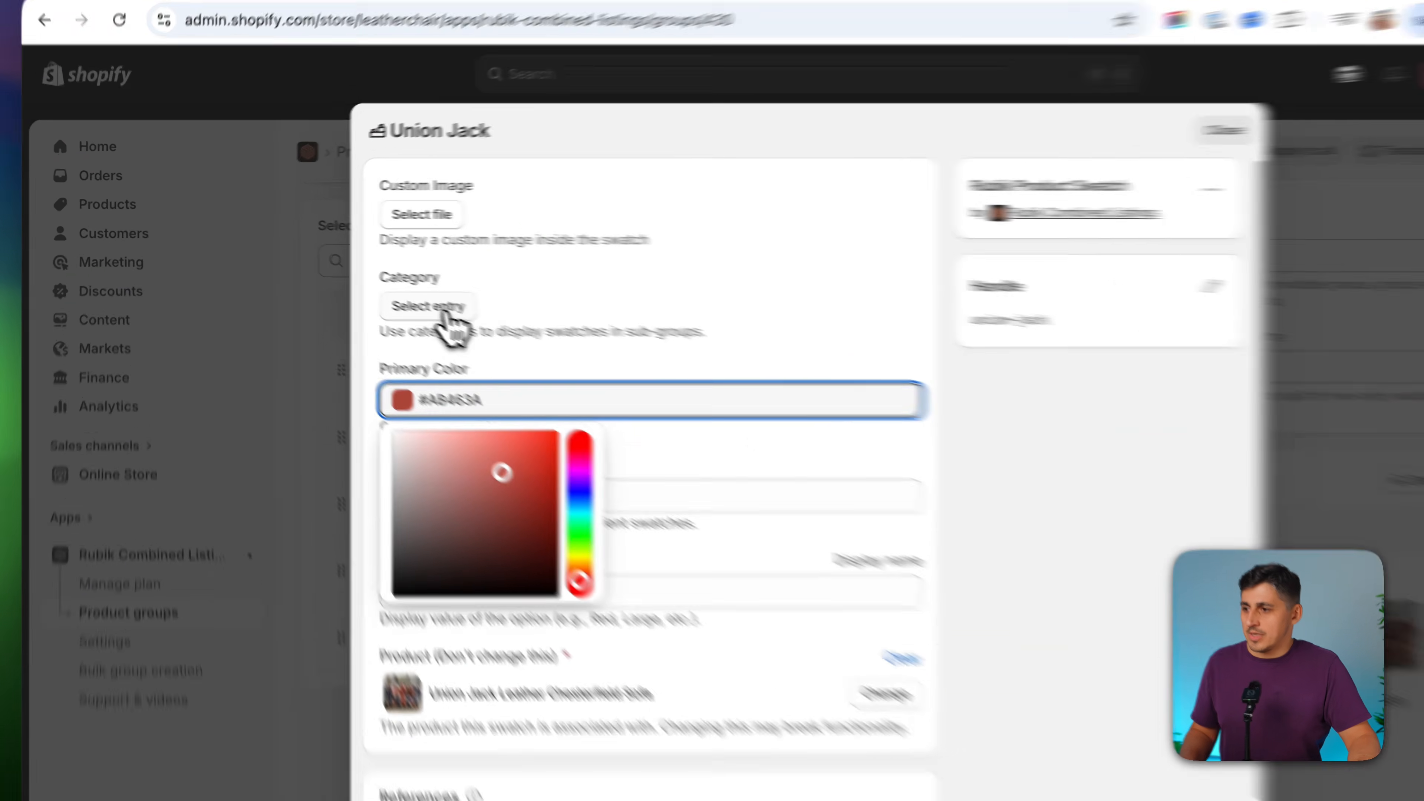
click(375, 292)
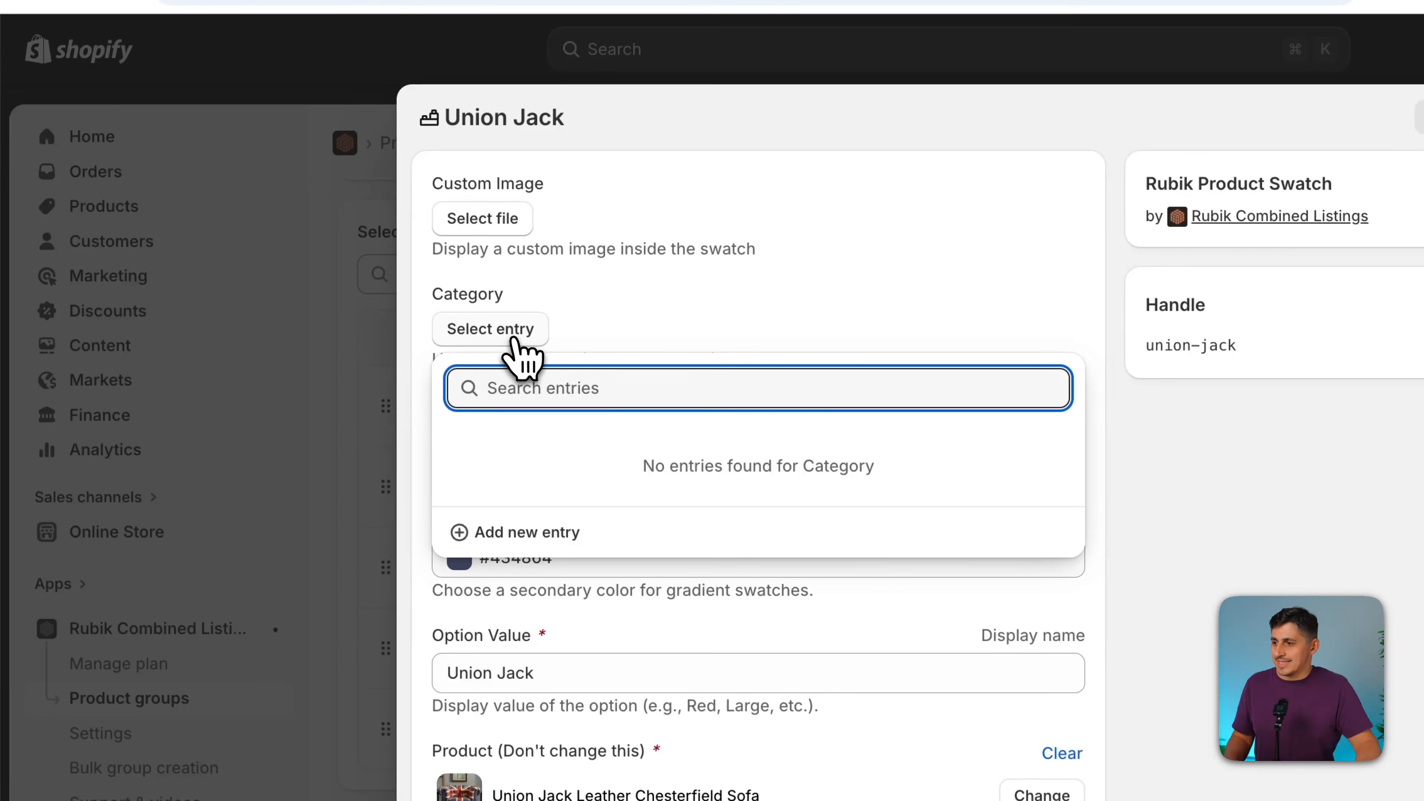
text(Limited edition)
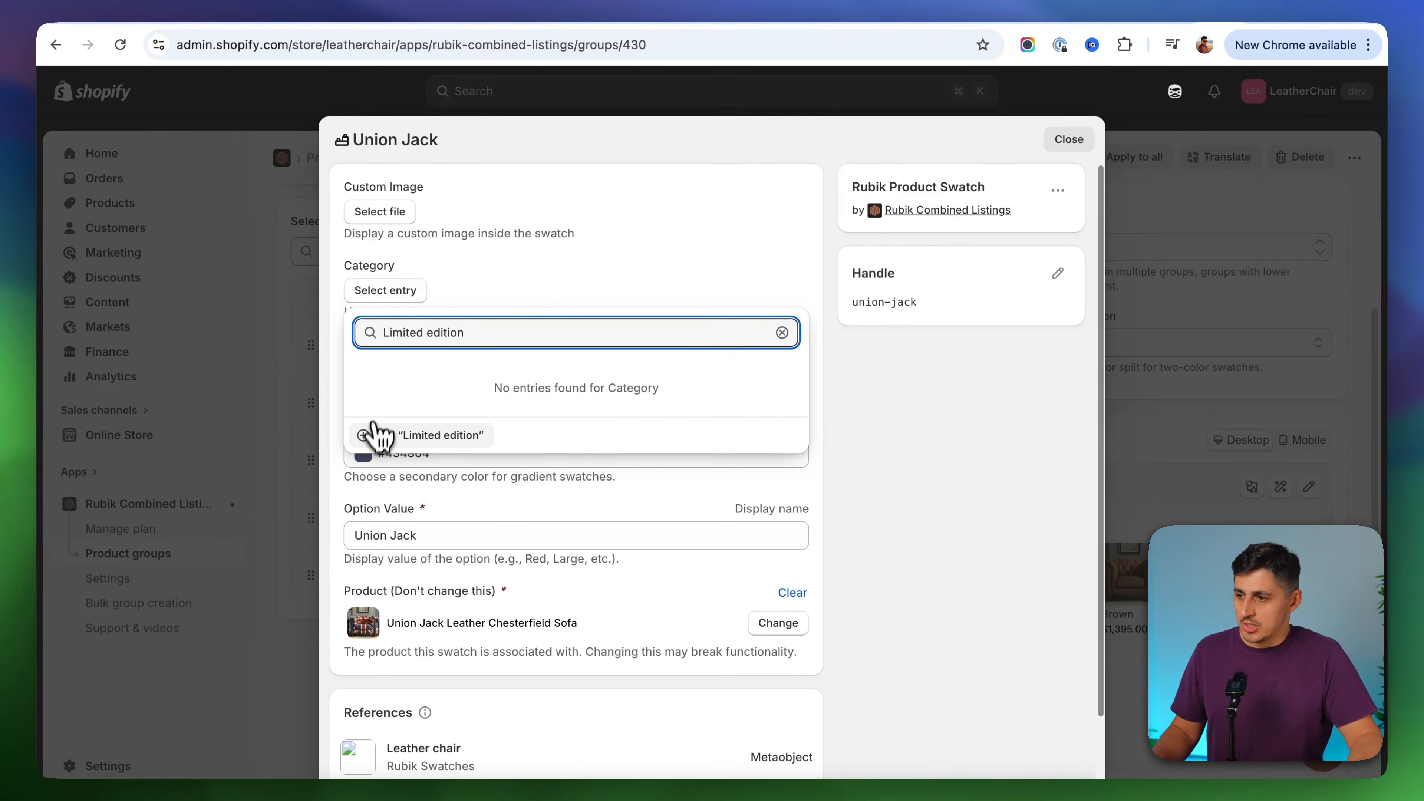
click(474, 531)
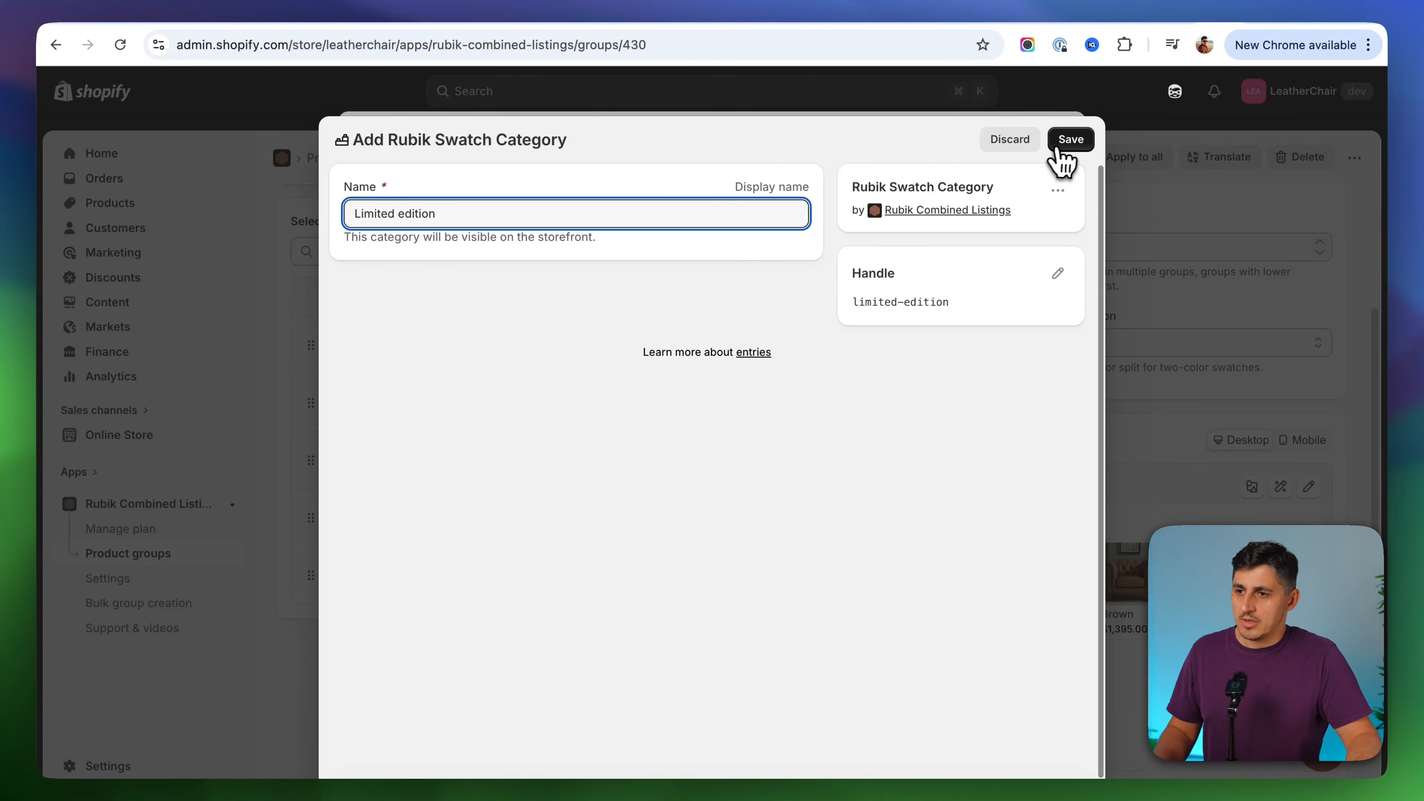
click(1070, 147)
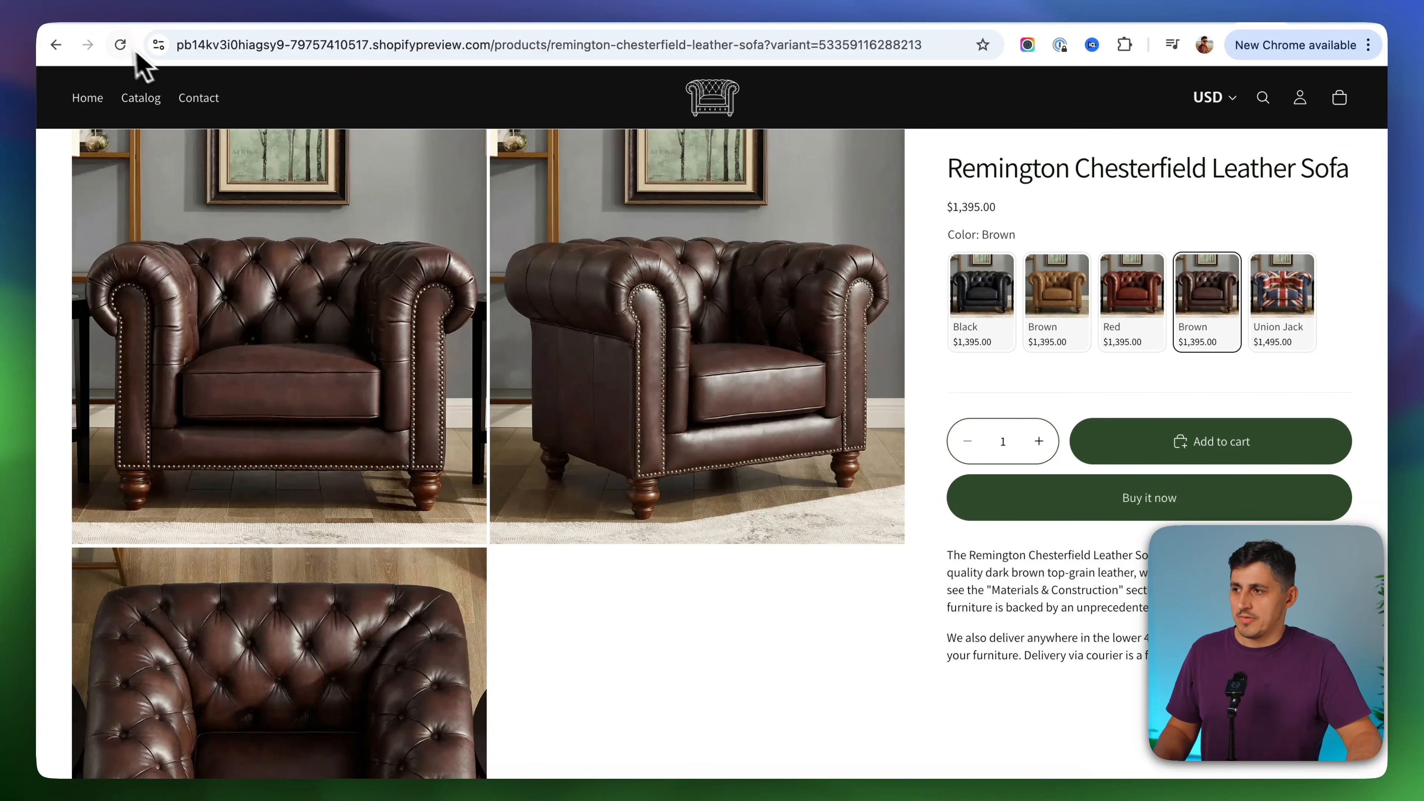
Reload the Remington sofa's product page and examine the Limited edition sub-group by switching to the Union Jack and Black swatches
click(120, 45)
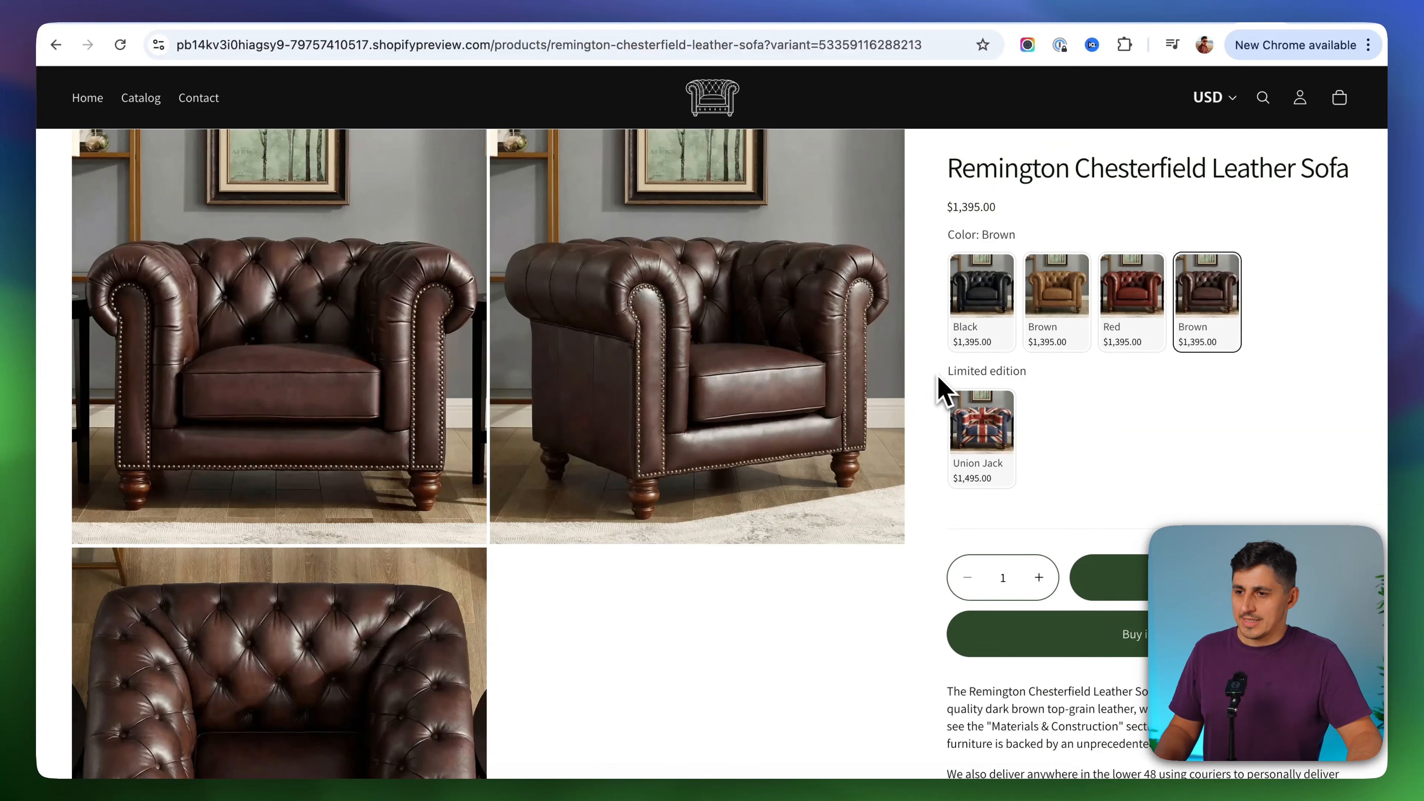
drag(1034, 375, 944, 372)
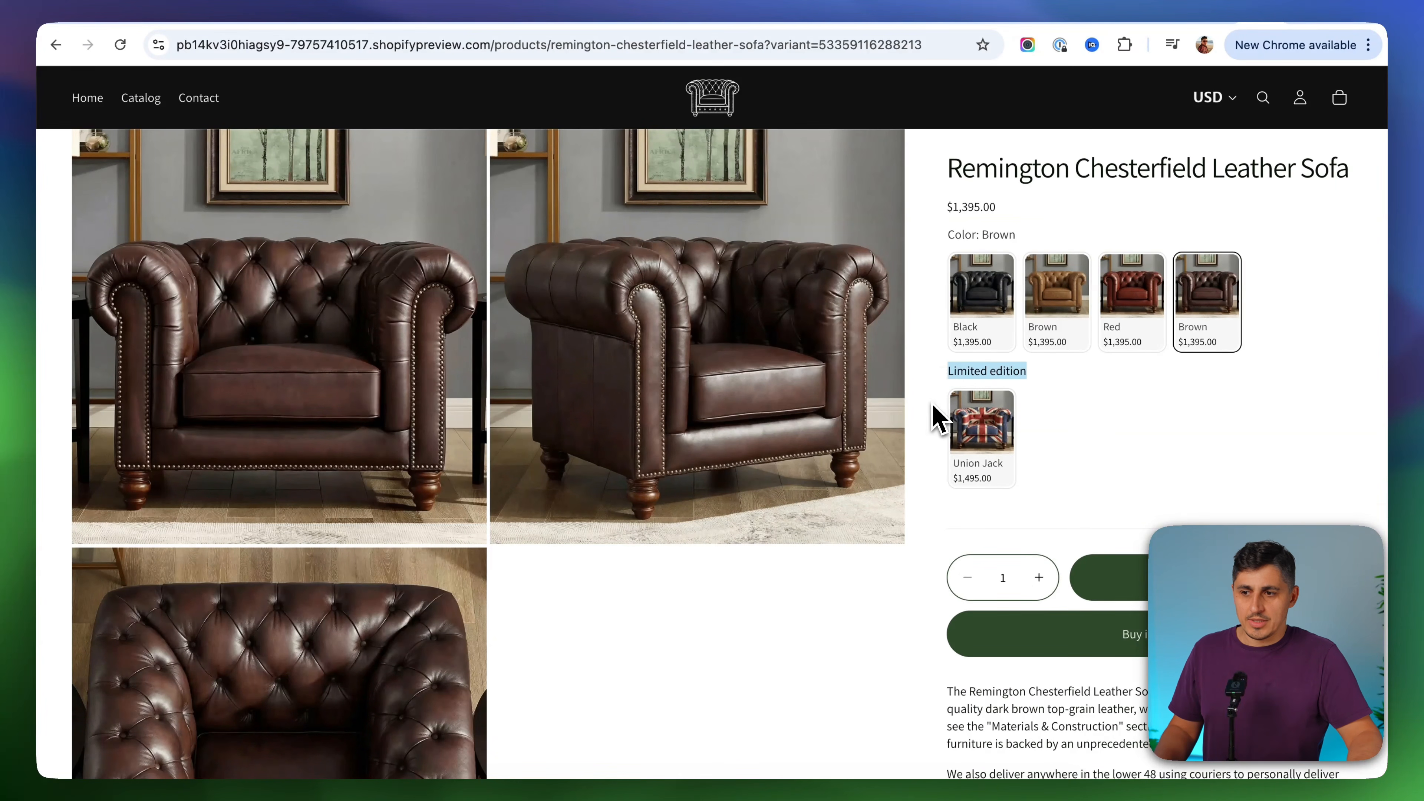
click(938, 419)
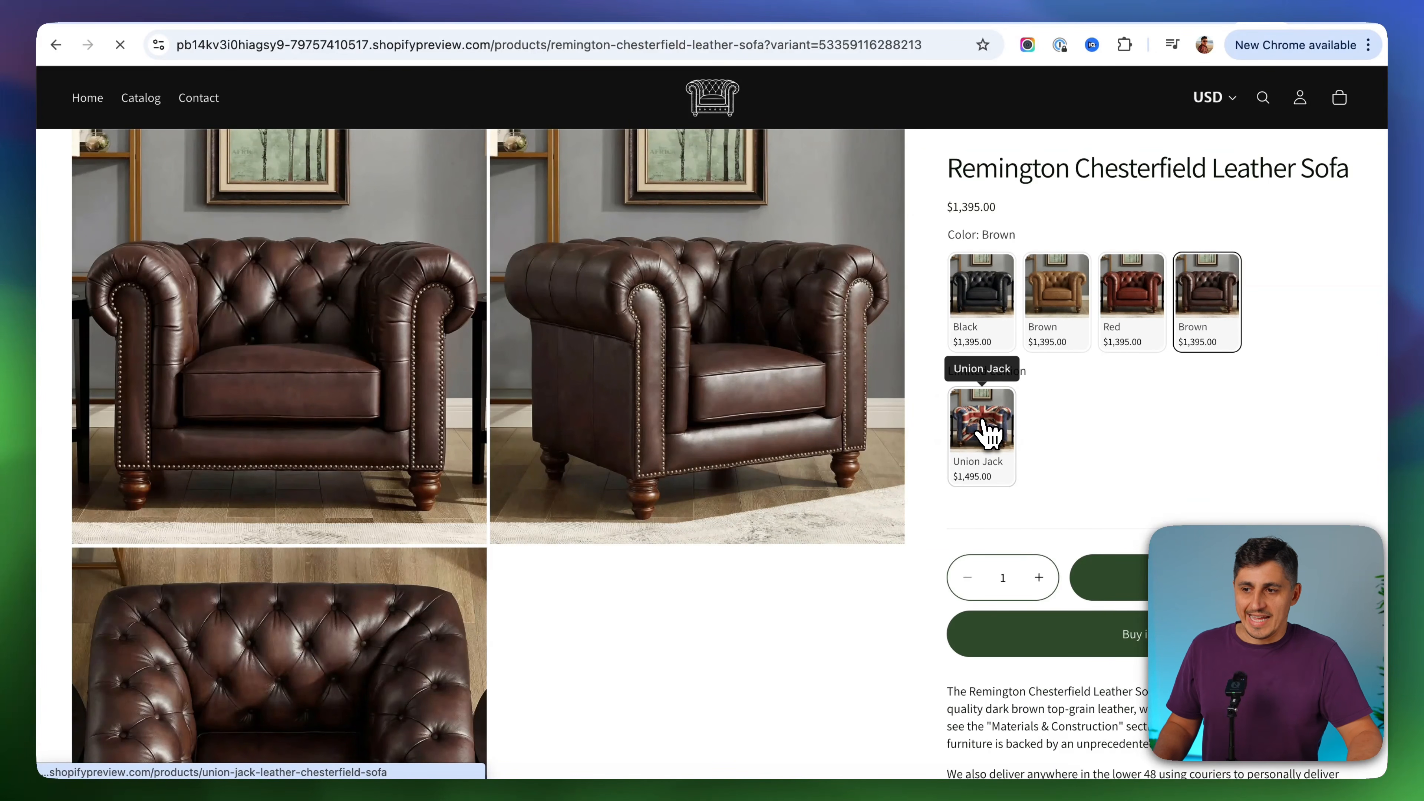
click(988, 293)
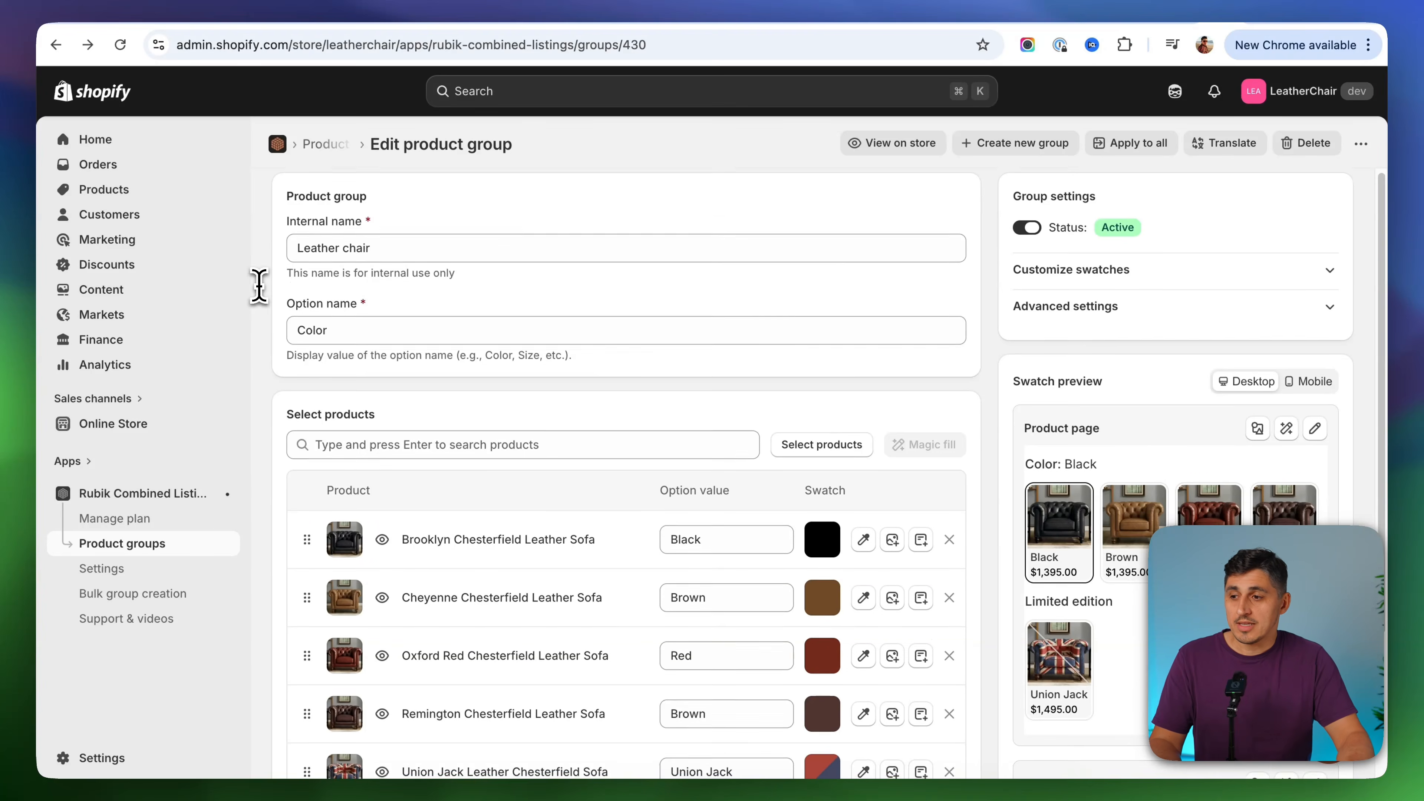
Return to the product groups list and open a blank form for a new group
scroll(262, 297, down, 3)
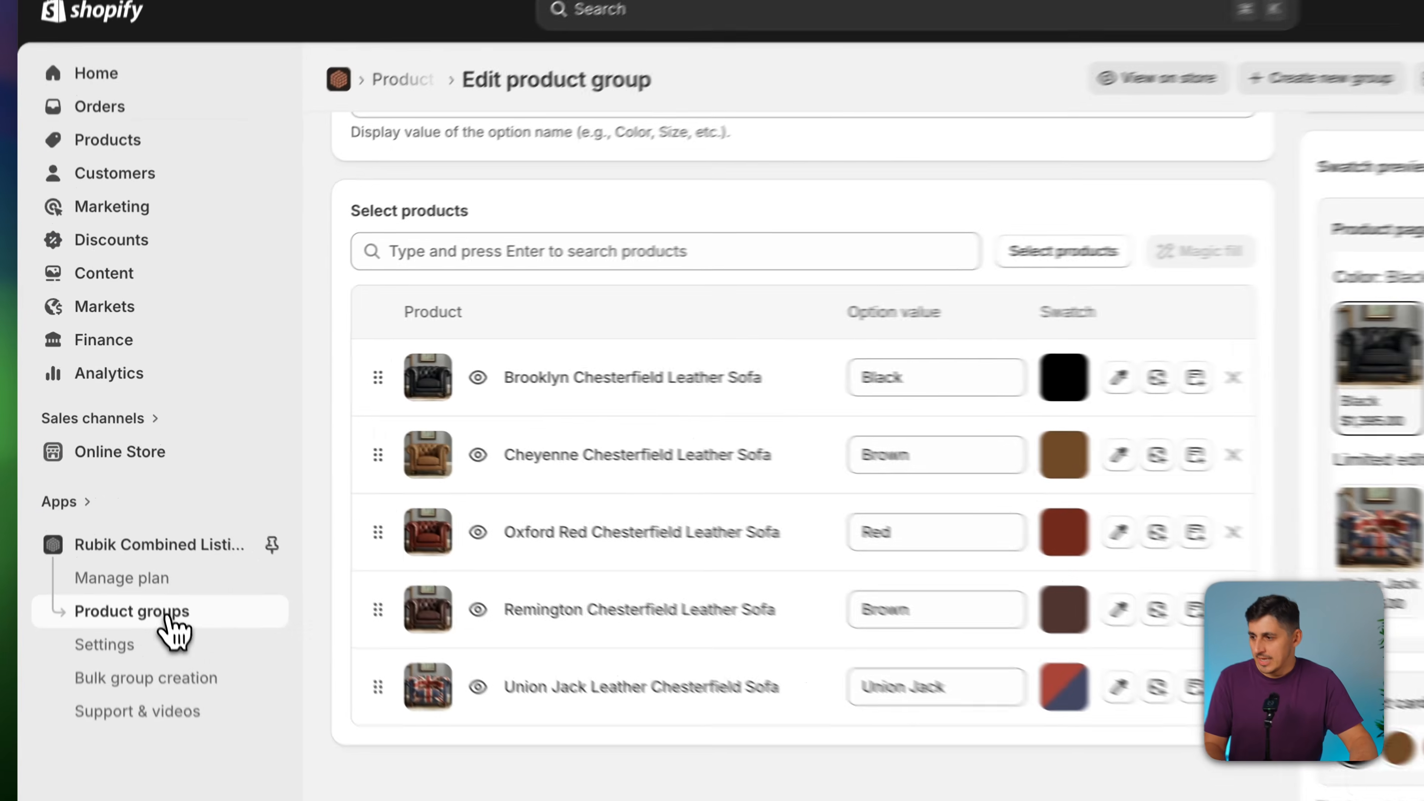
click(147, 545)
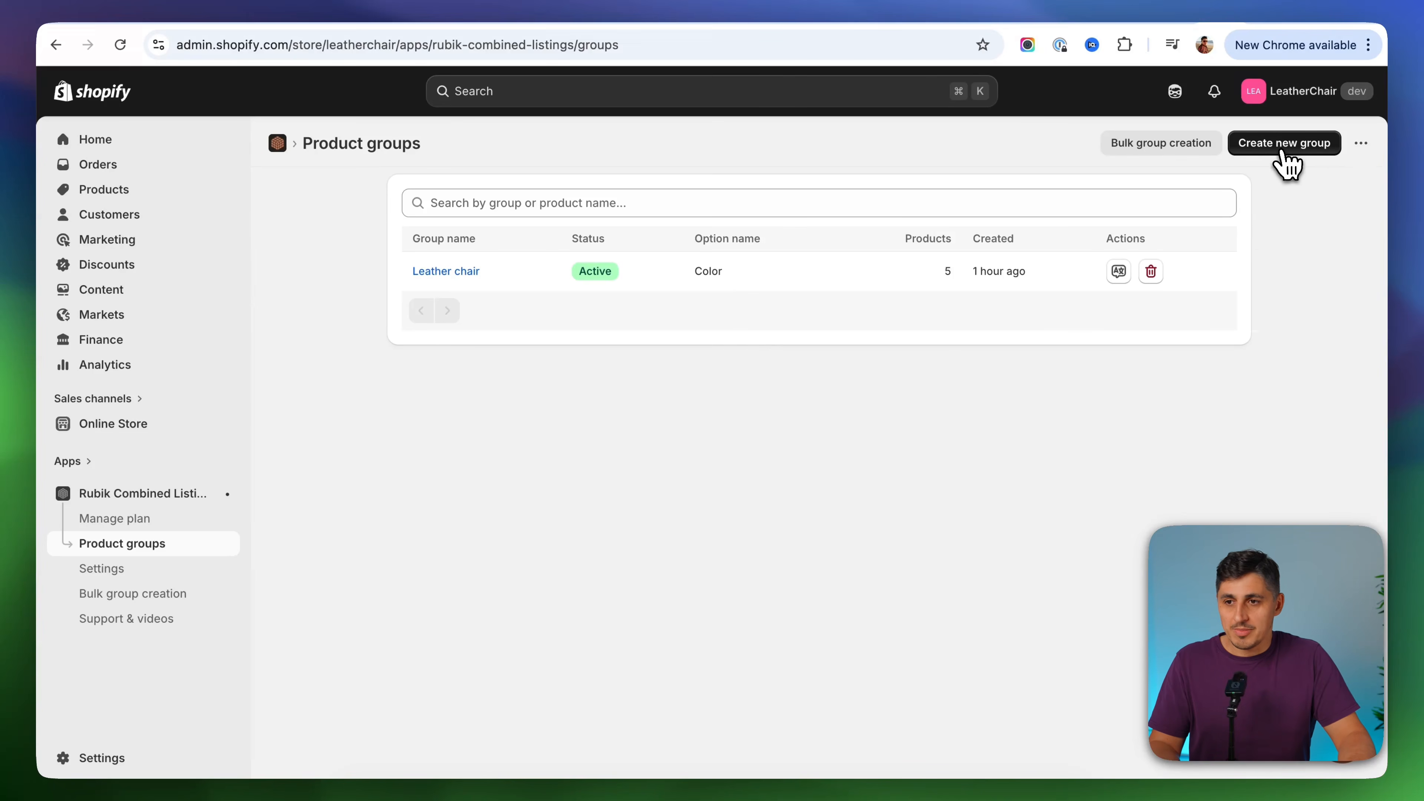
click(1286, 145)
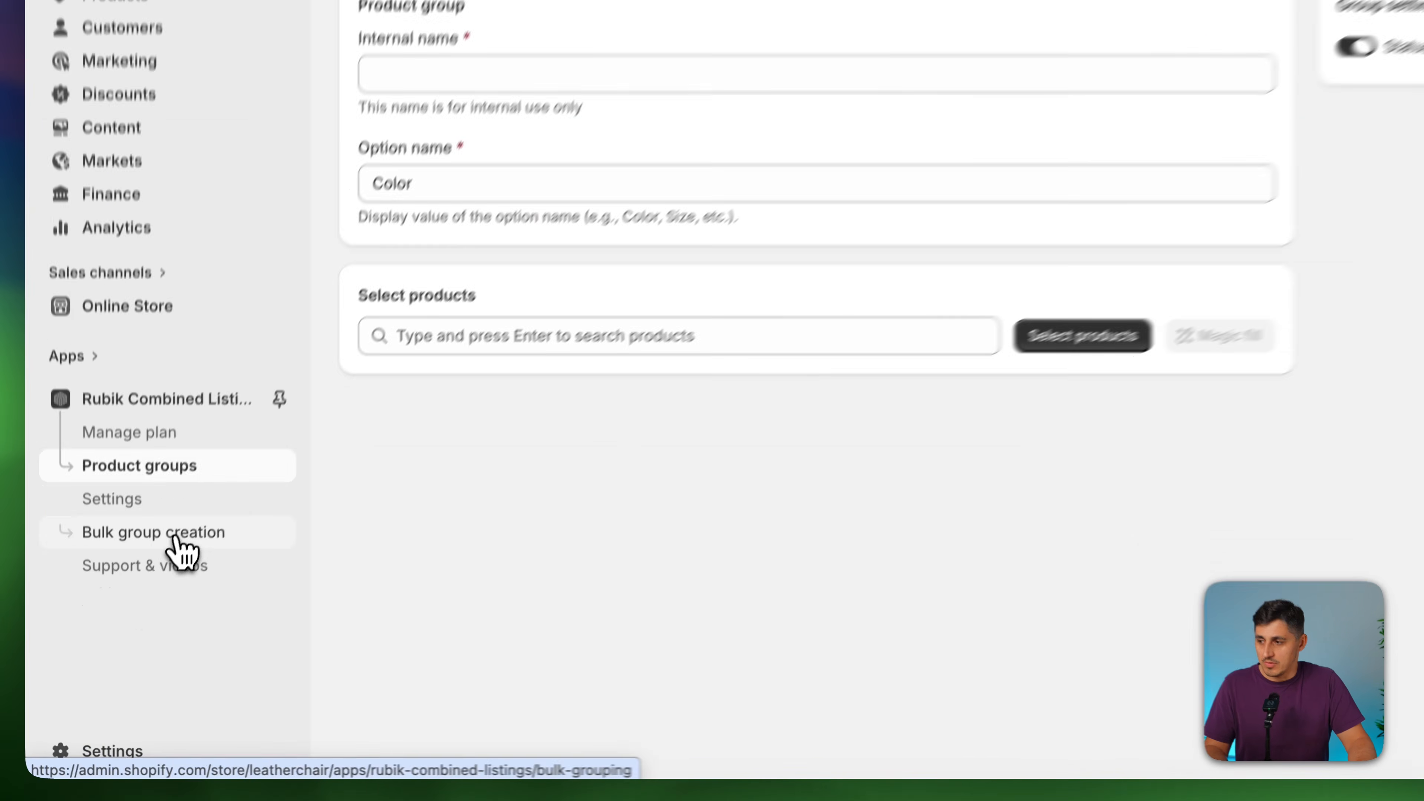
Start bulk group creation with title pattern matching, keeping the auto-detect separator, Color as option name and a minimum group size of 2
click(128, 599)
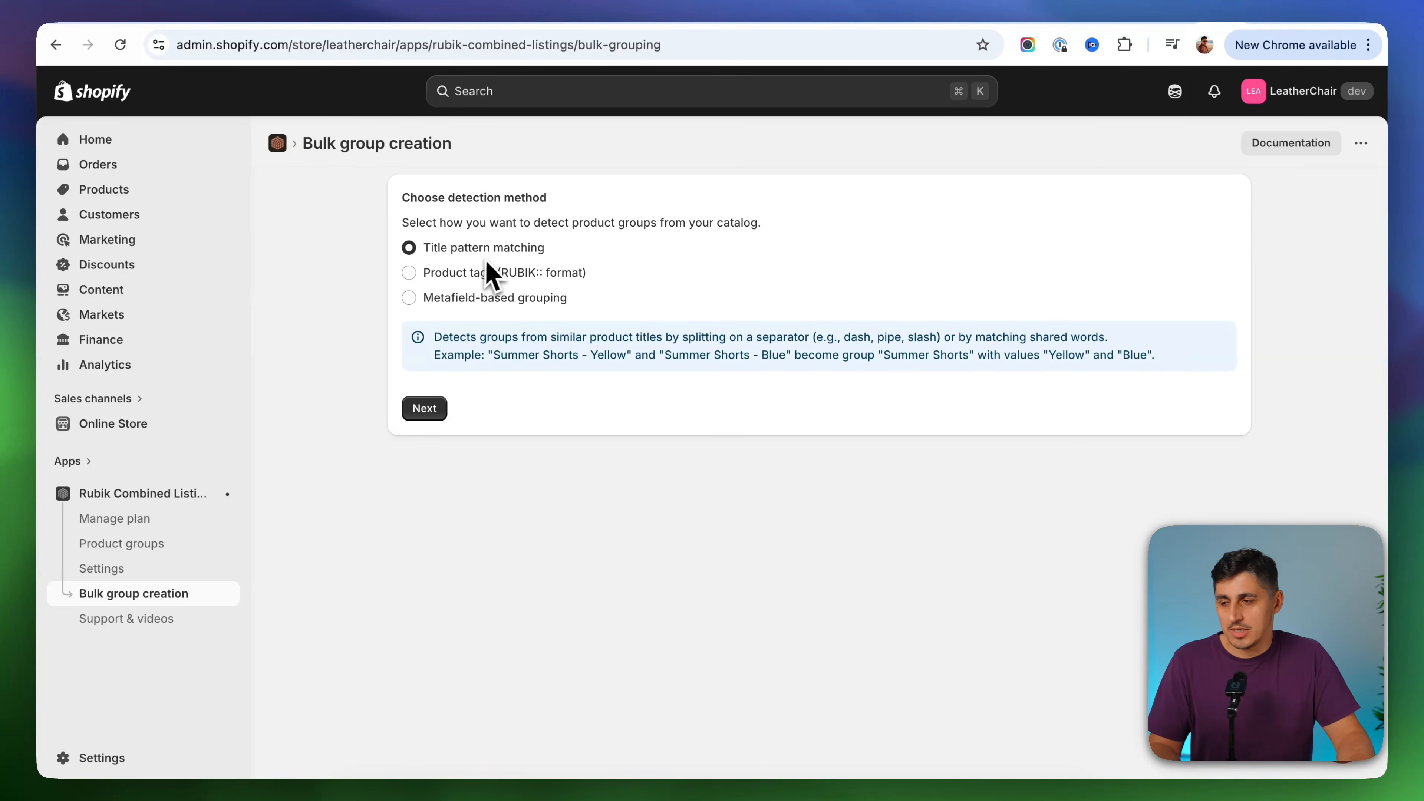
click(424, 410)
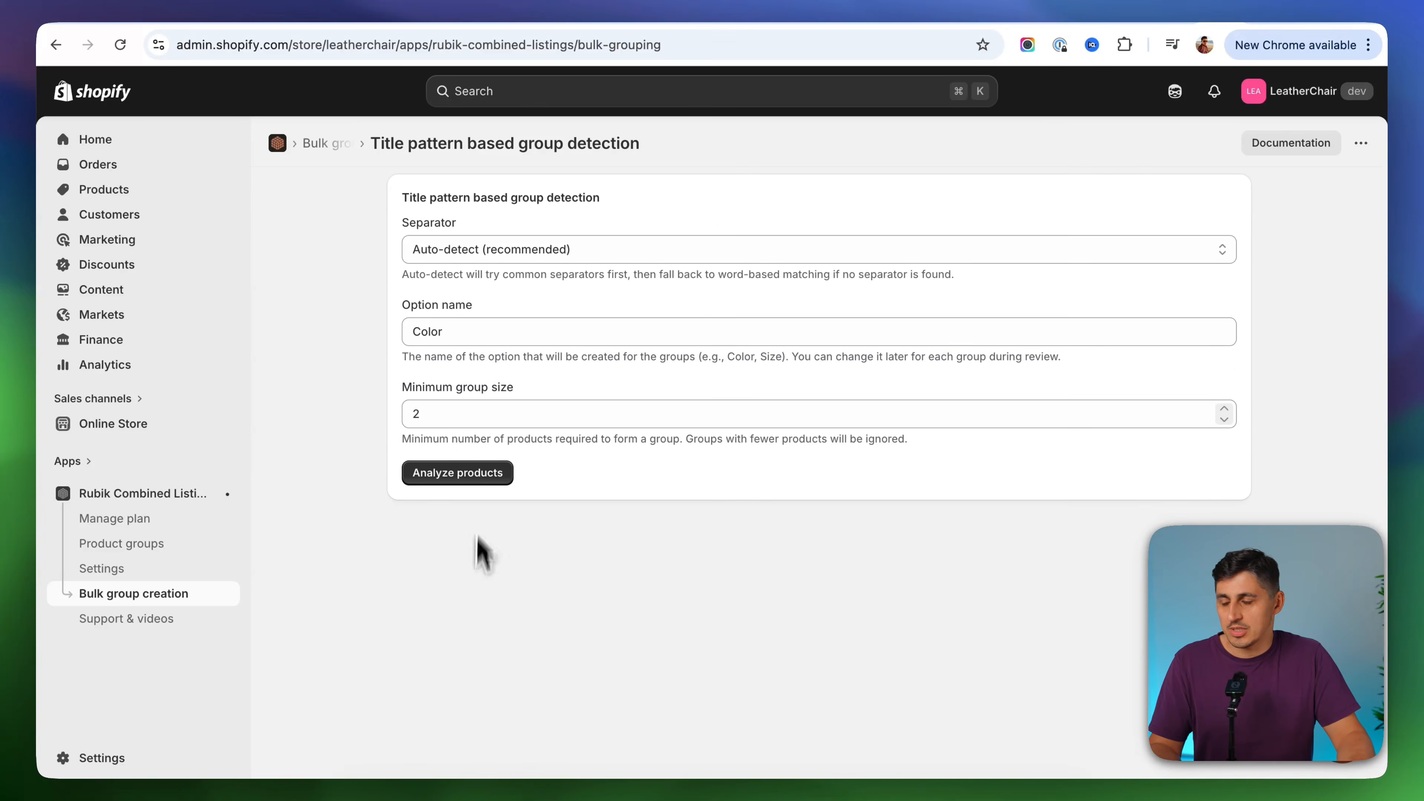
click(531, 253)
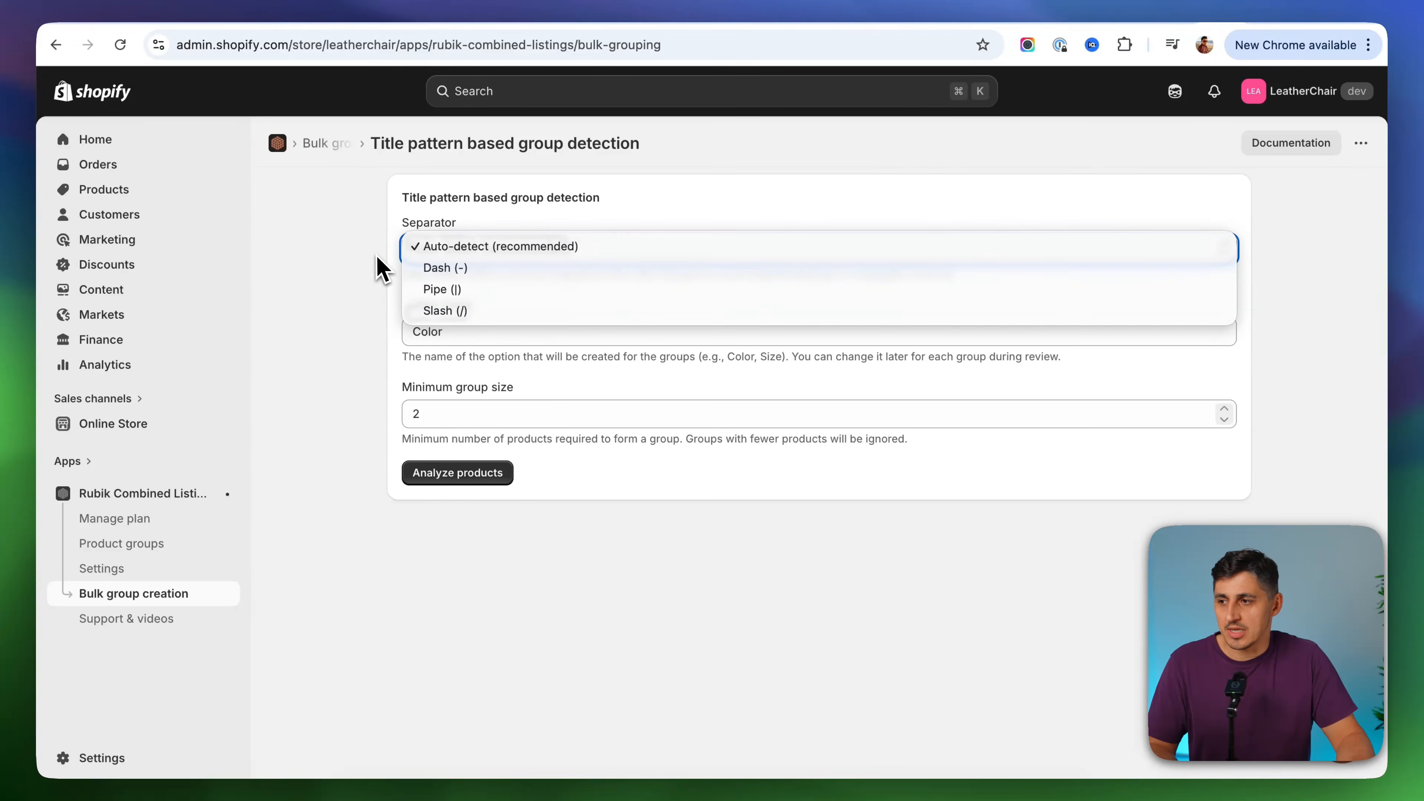
click(377, 258)
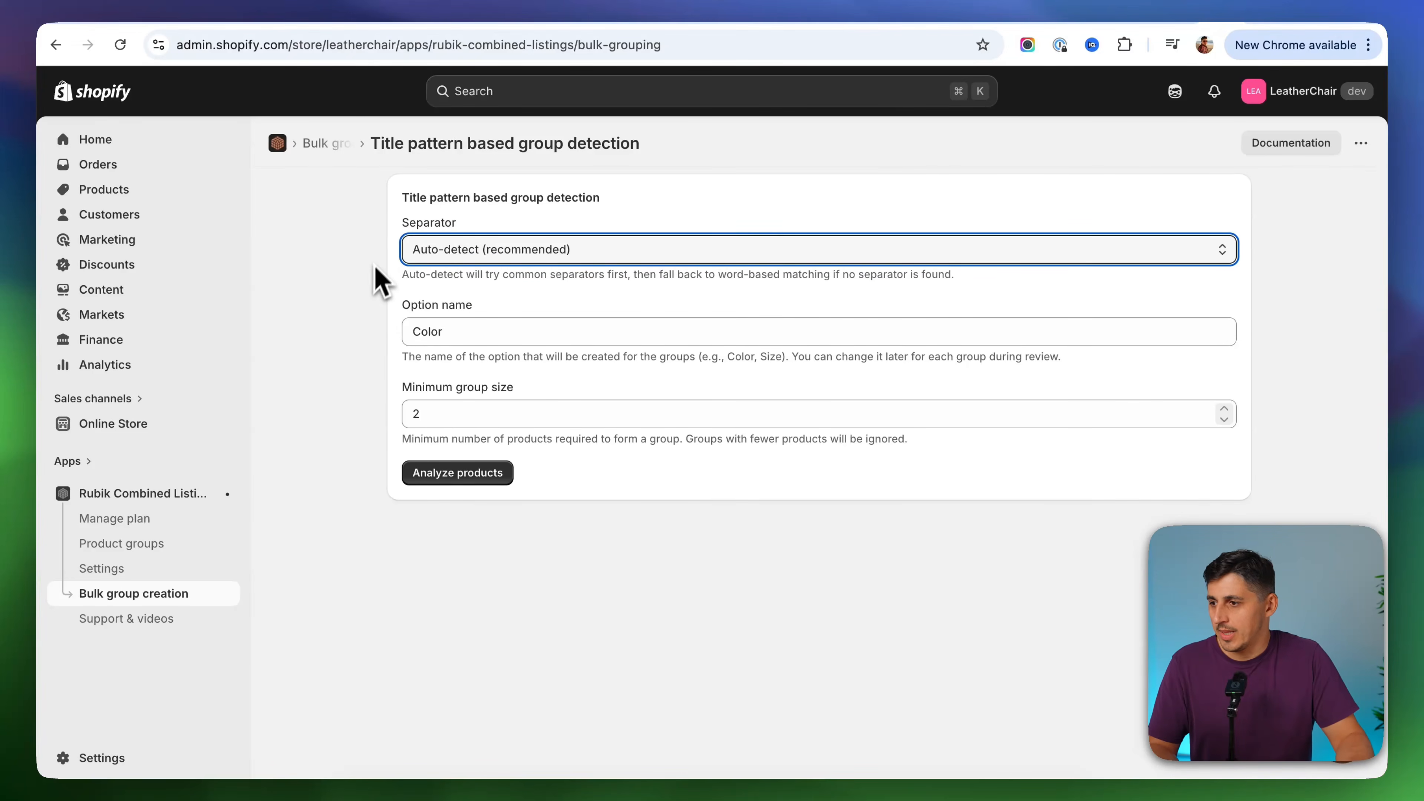
click(368, 304)
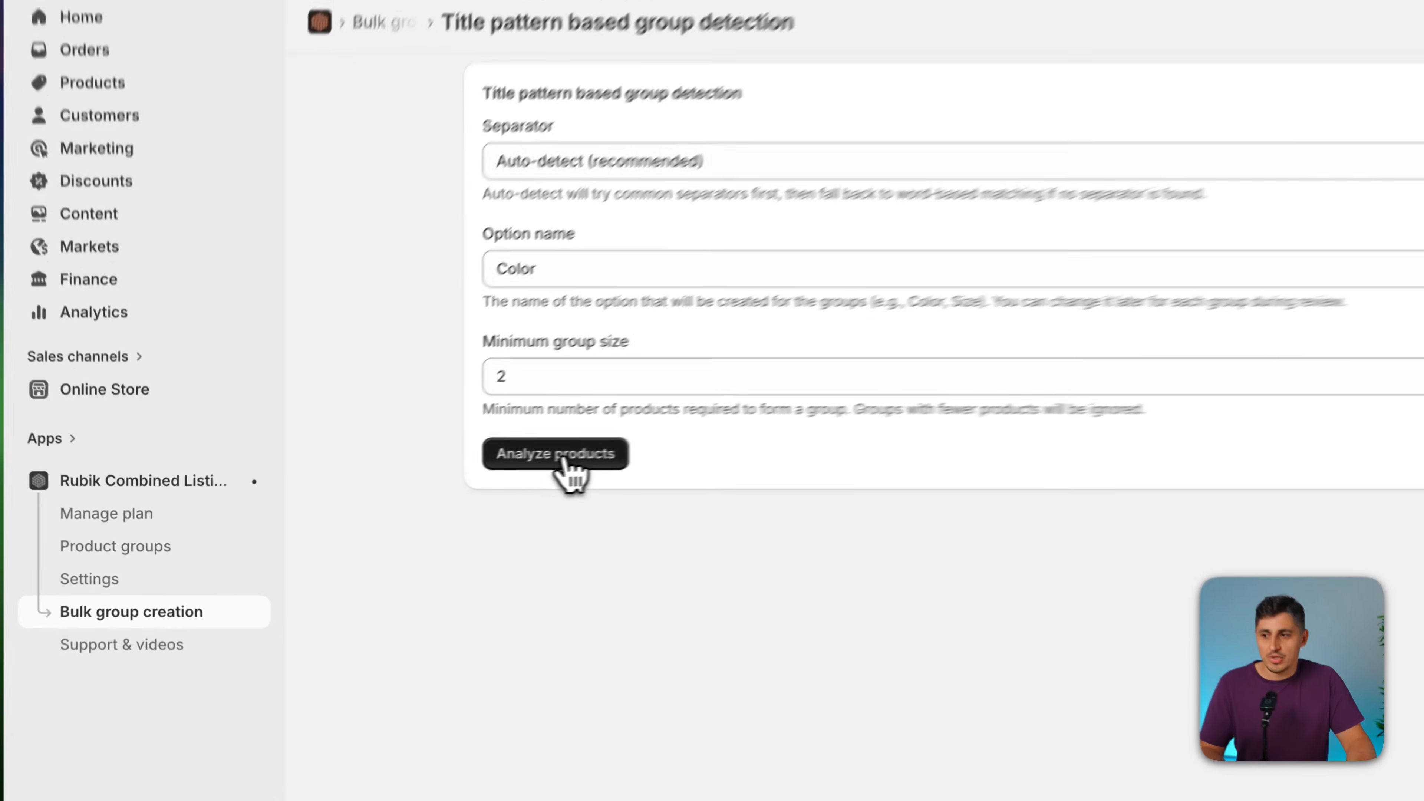
Analyze the products for title-based groups, then create the detected "The Collection Snowboard:" group and open it
click(462, 480)
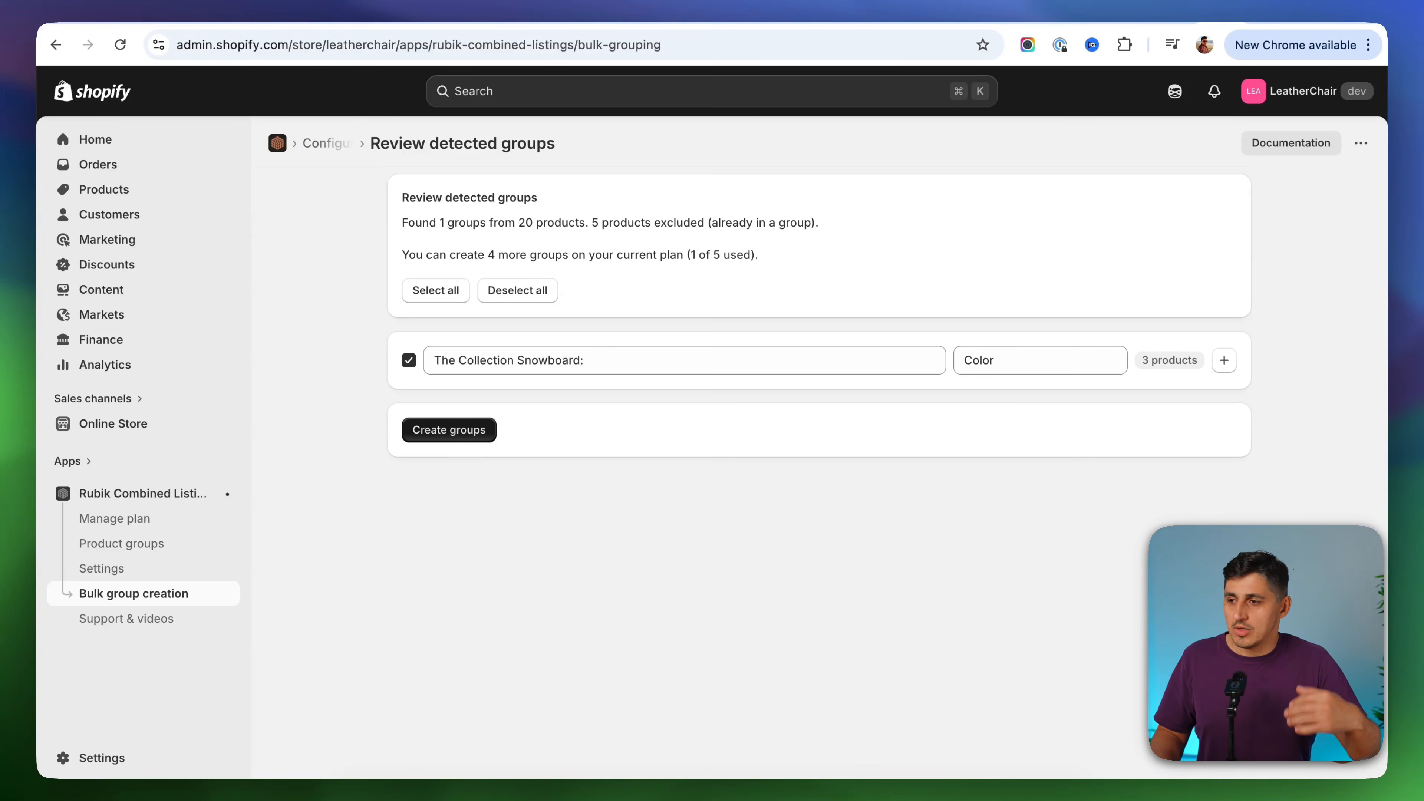
click(454, 436)
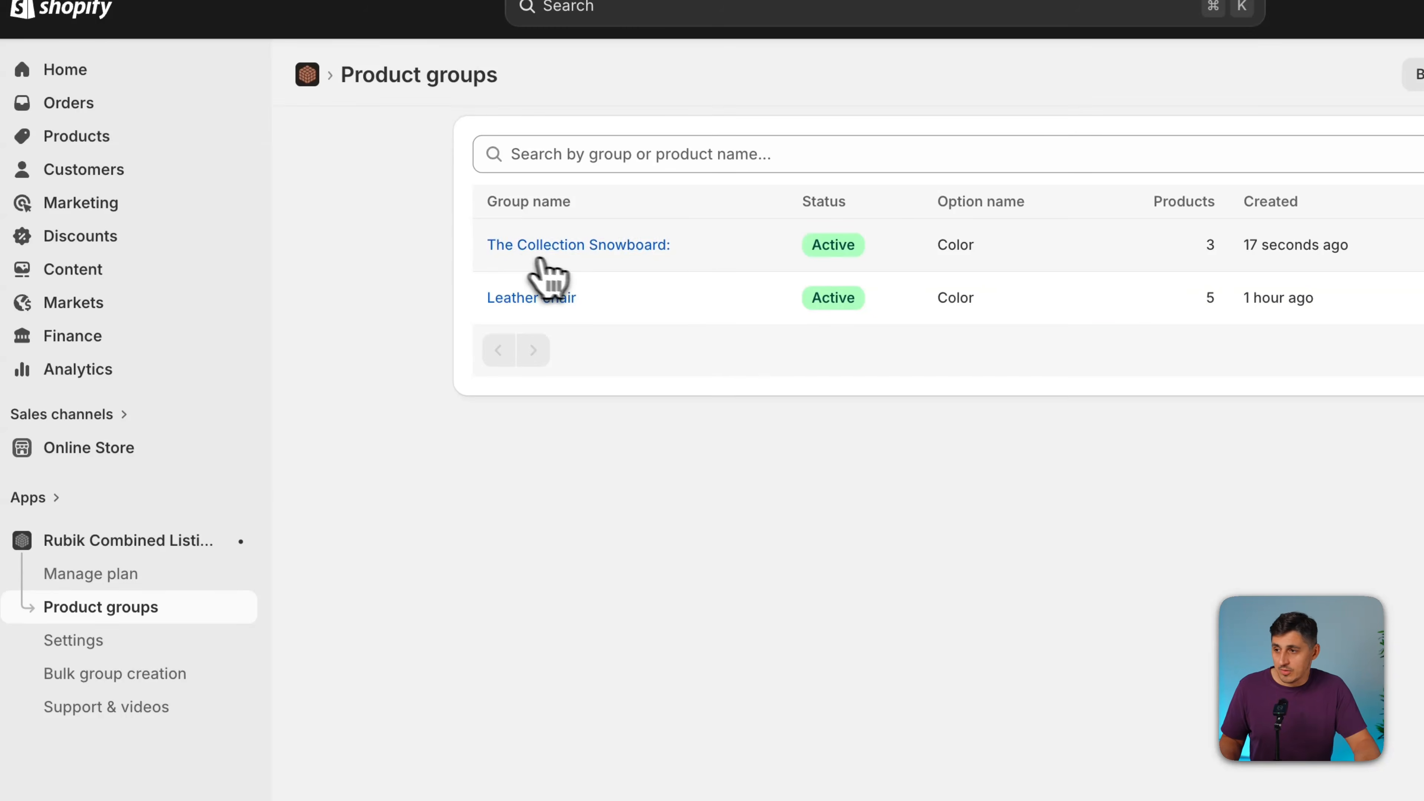
click(611, 246)
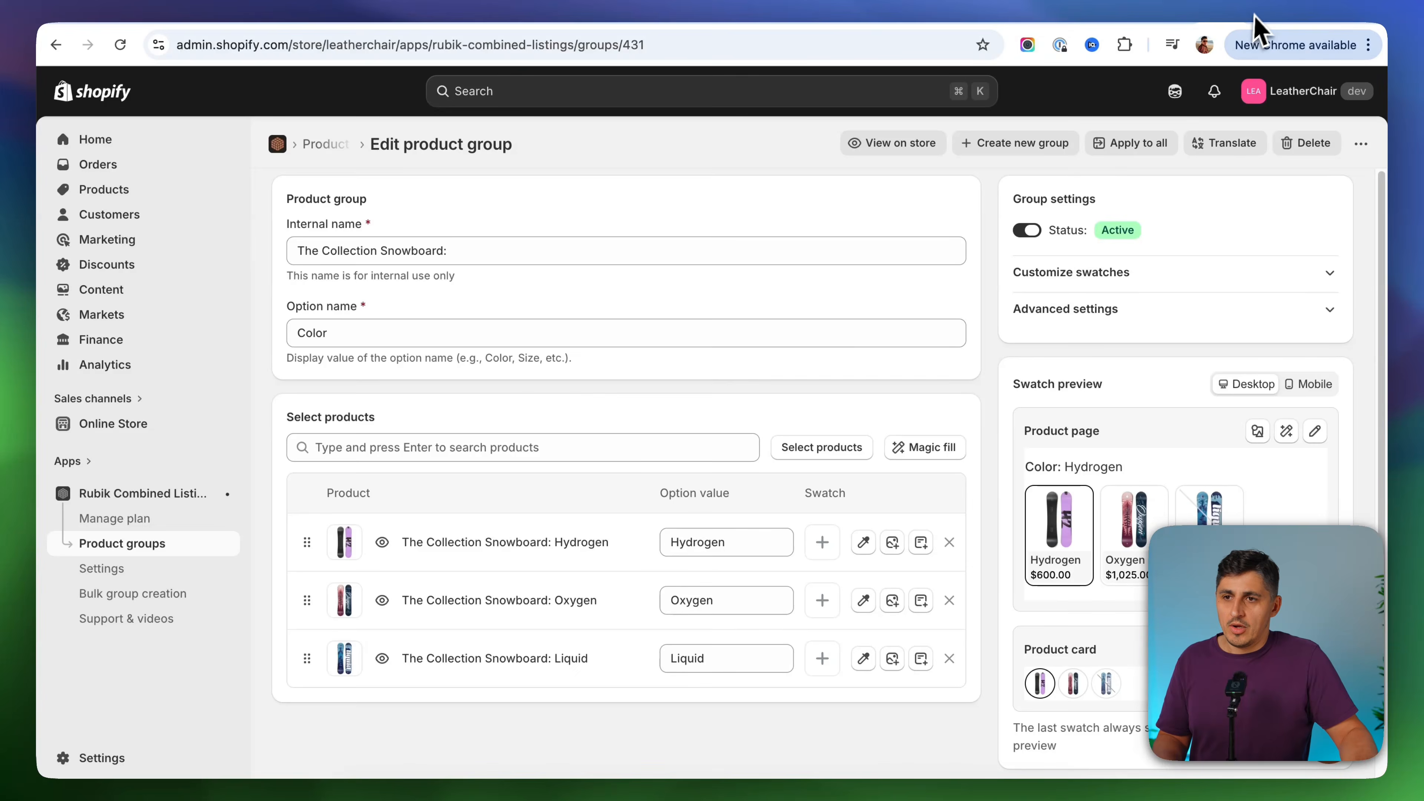
Examine the snowboard group's swatches on the storefront by switching to Liquid and Oxygen, and view the product cards in the catalog
click(1254, 16)
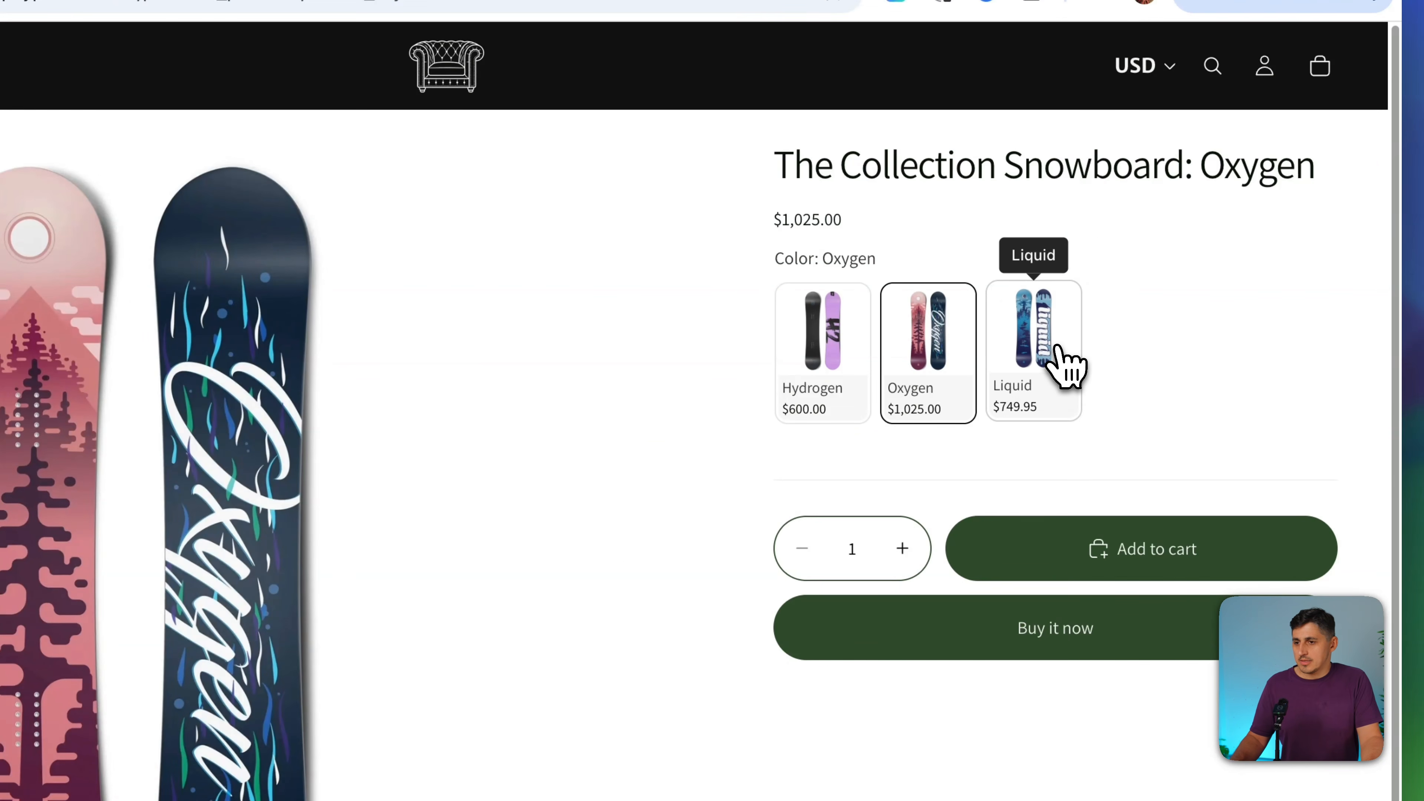
click(1059, 354)
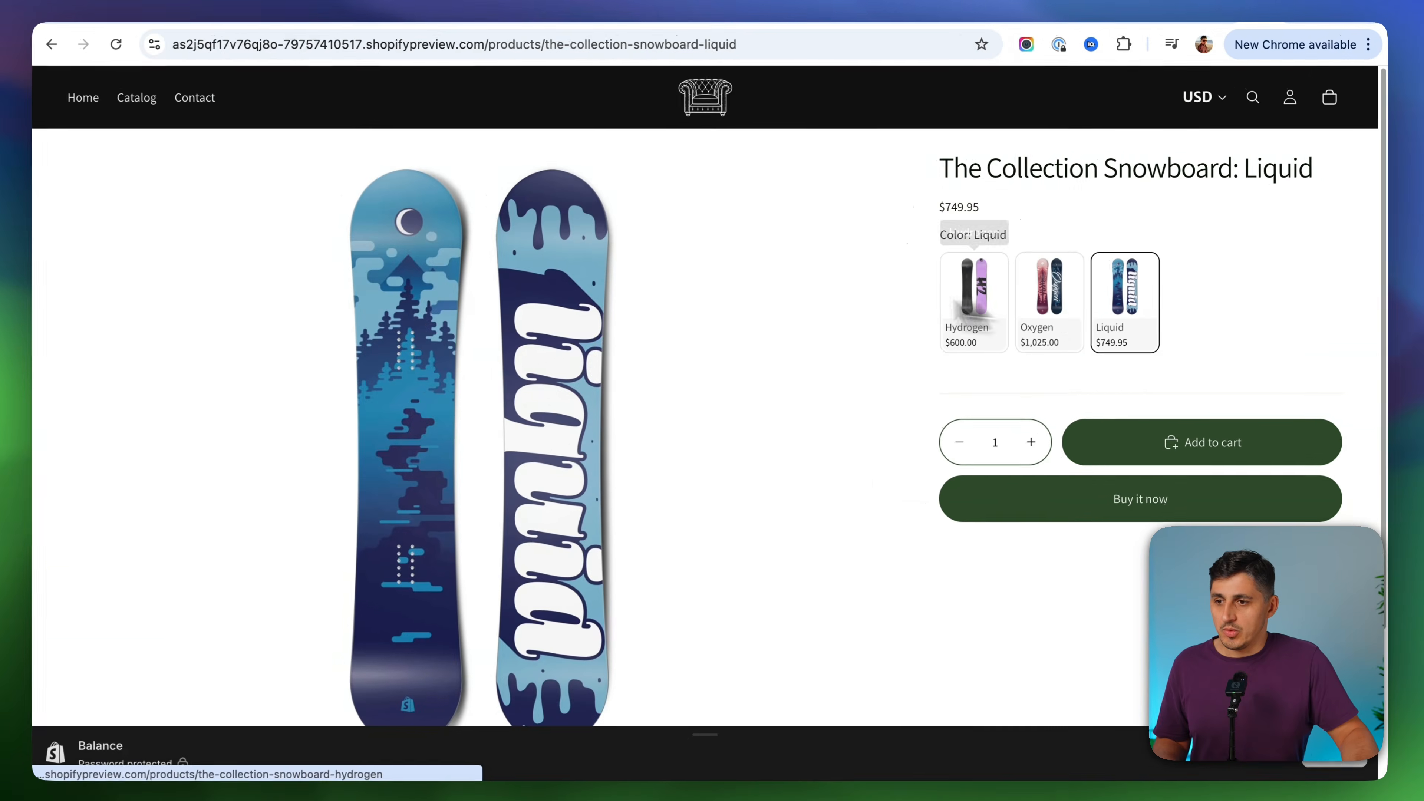
scroll(775, 440, up, 3)
click(1066, 296)
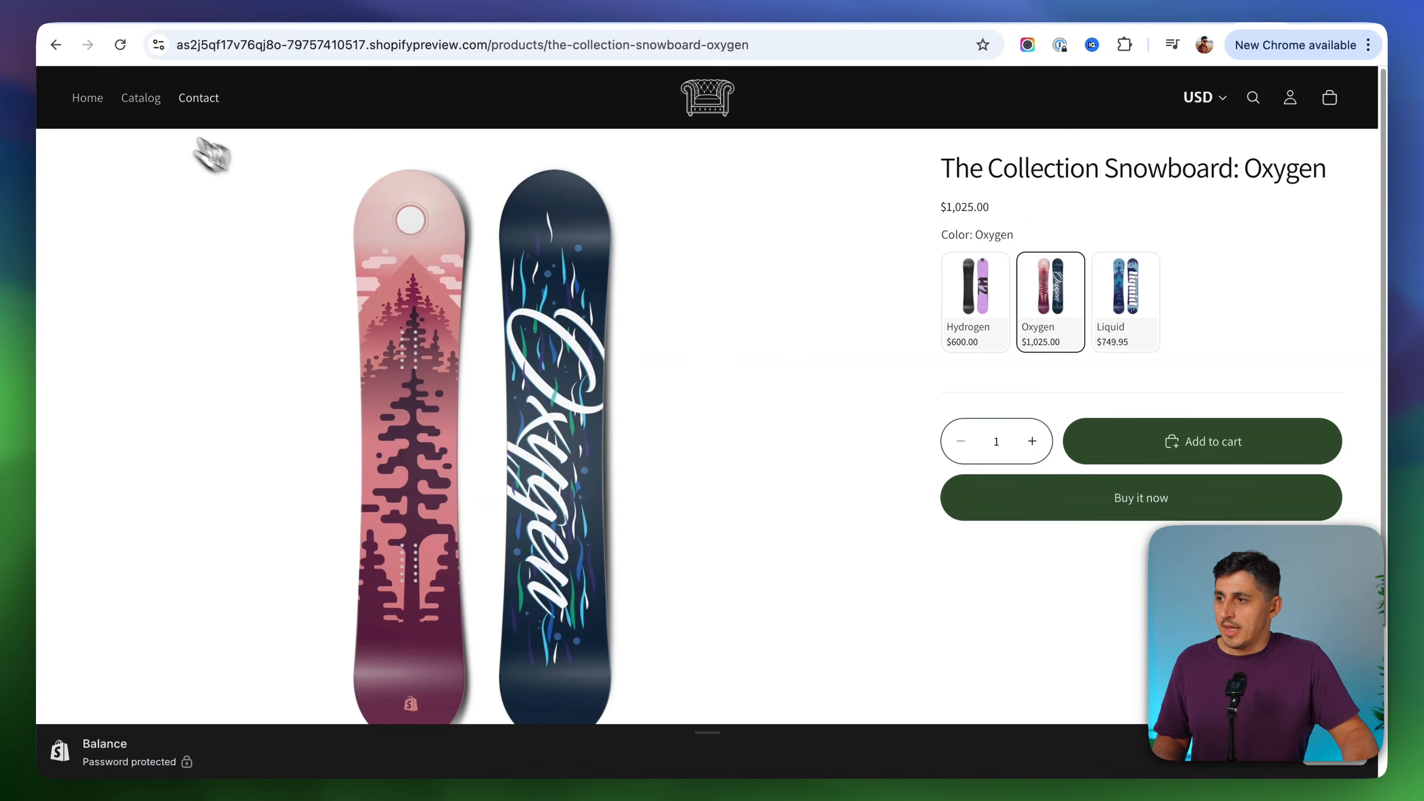
click(145, 107)
scroll(1202, 303, down, 3)
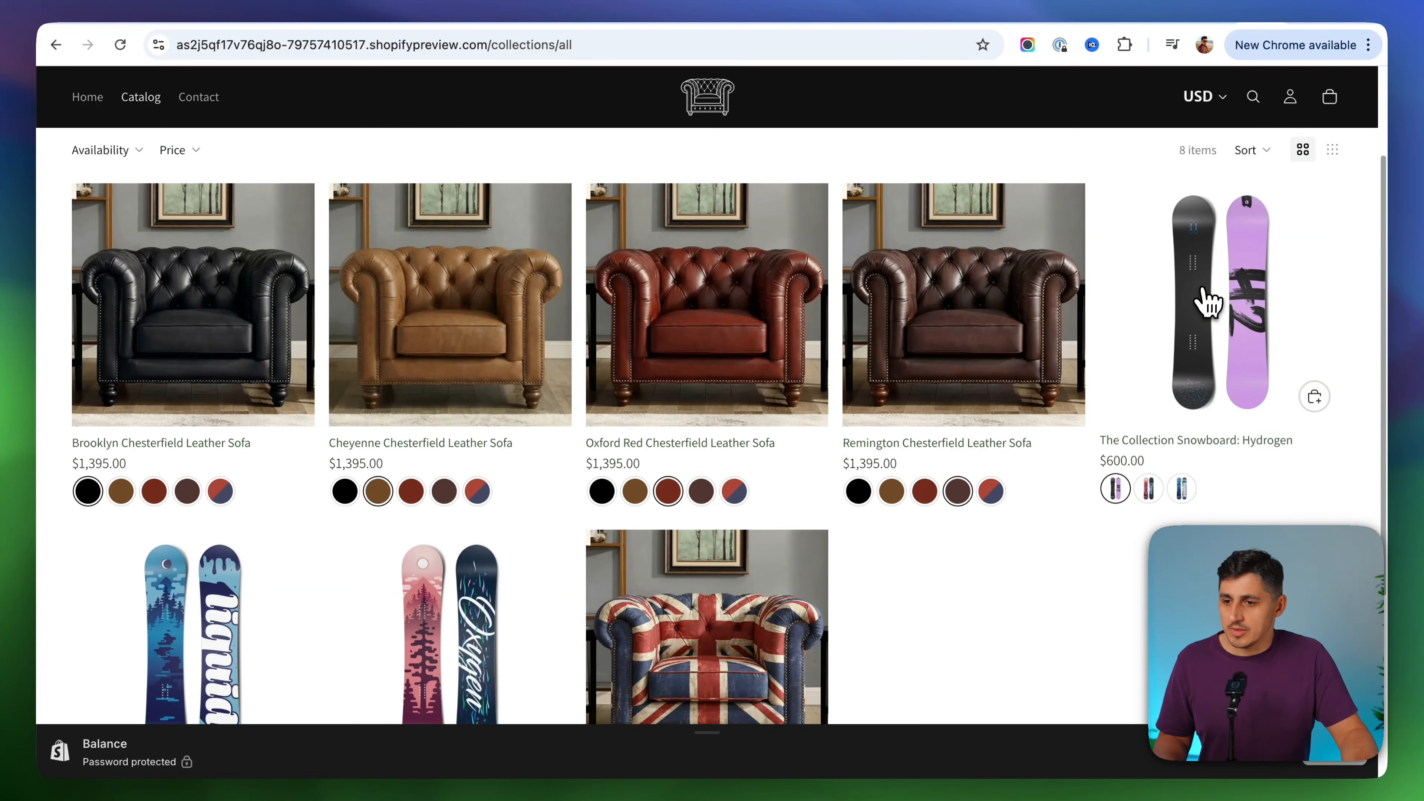